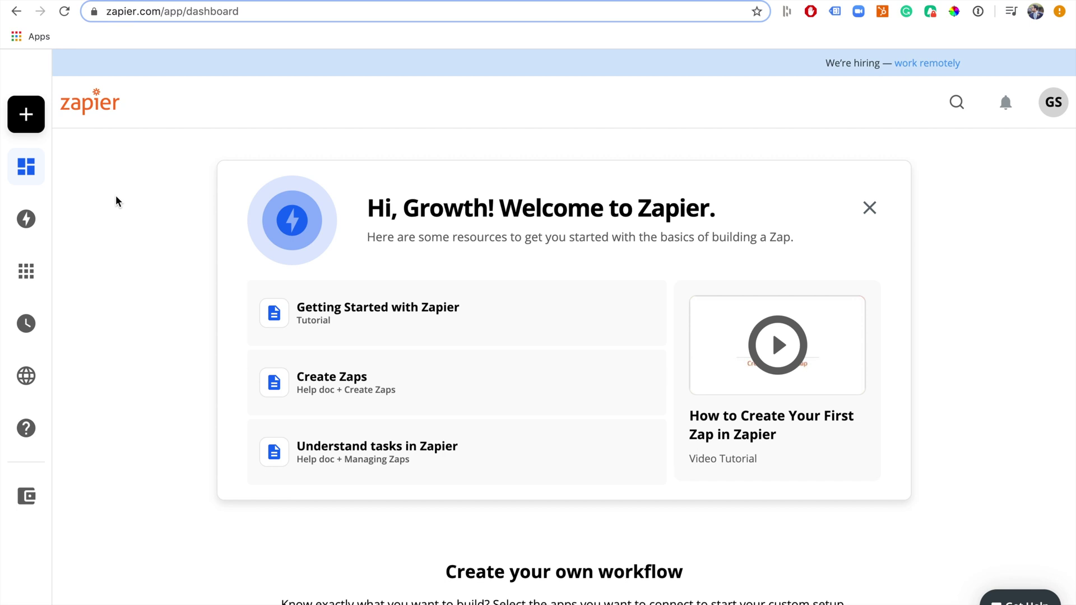
Create a new Zap from the sidebar and browse the trigger step's app list
mouse_move(23, 125)
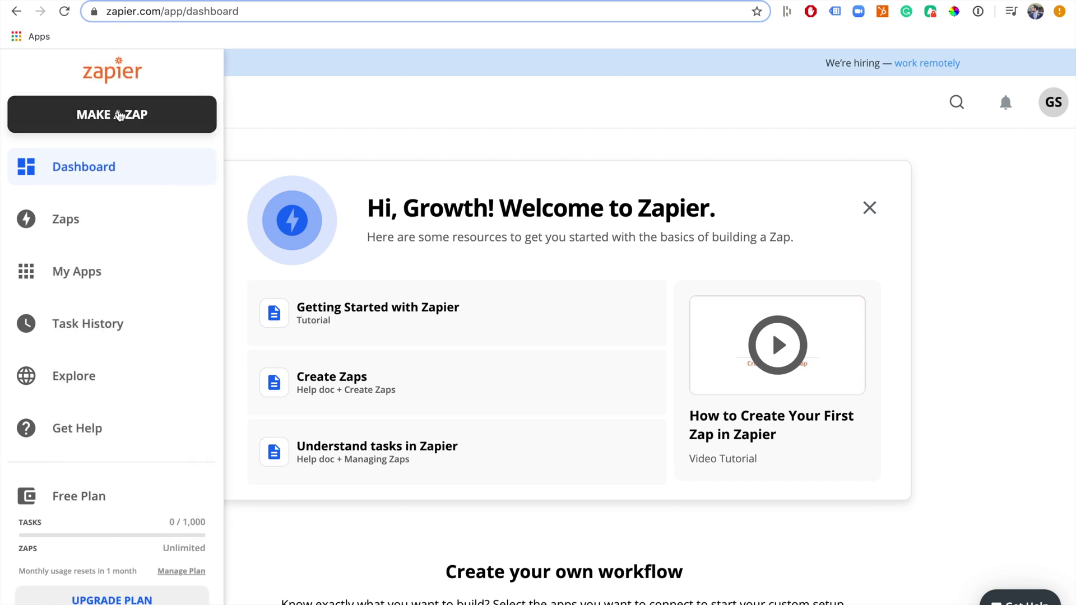
click(117, 115)
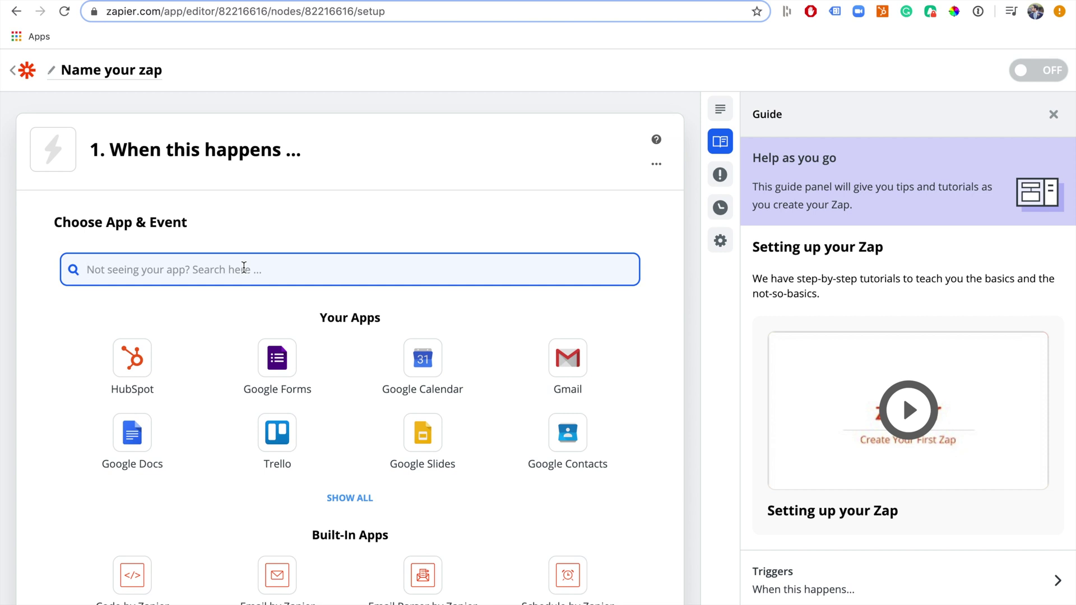
scroll(244, 269, down, 8)
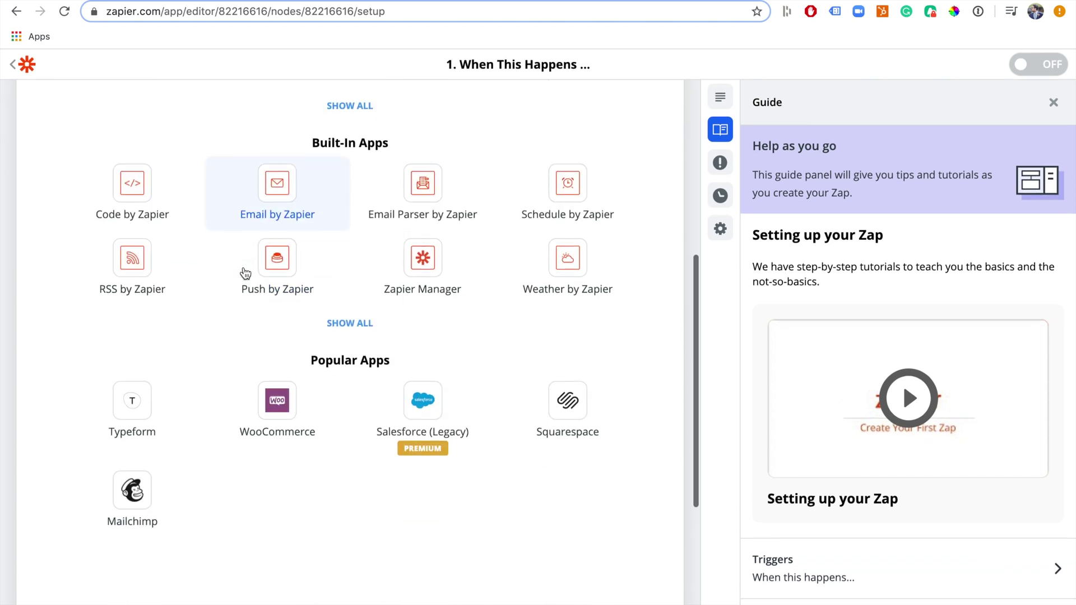
scroll(245, 273, down, 3)
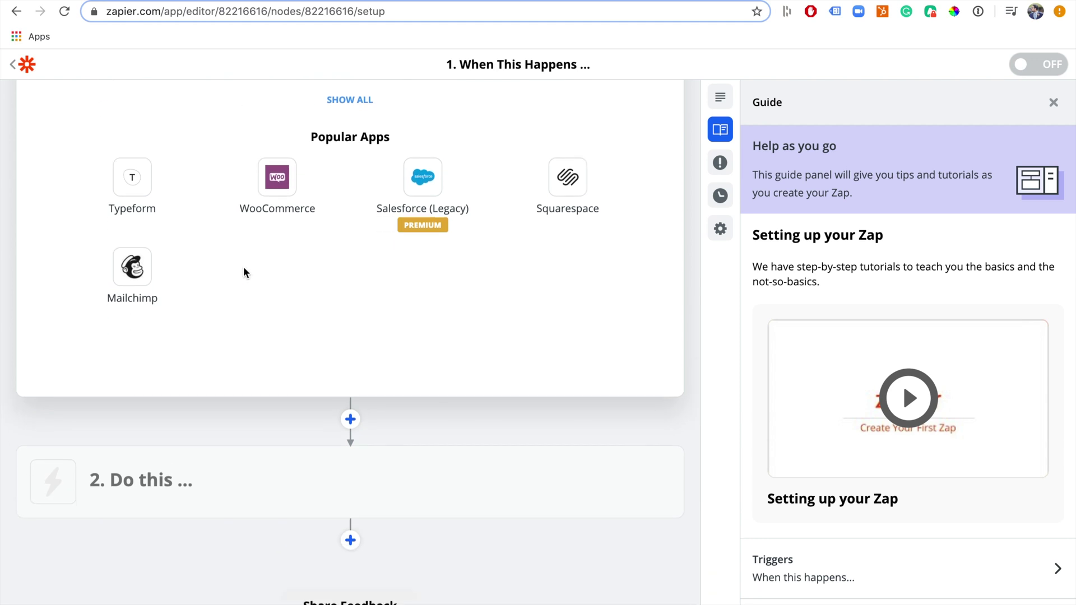
scroll(243, 273, up, 10)
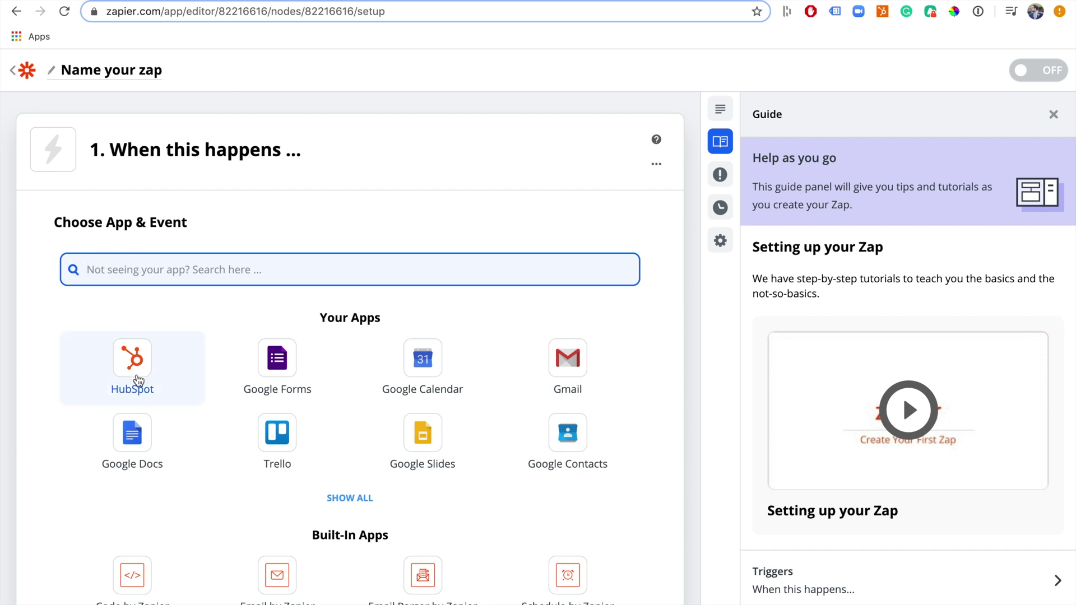
Choose HubSpot with the New Form Submission event, then start signing in to HubSpot
click(138, 381)
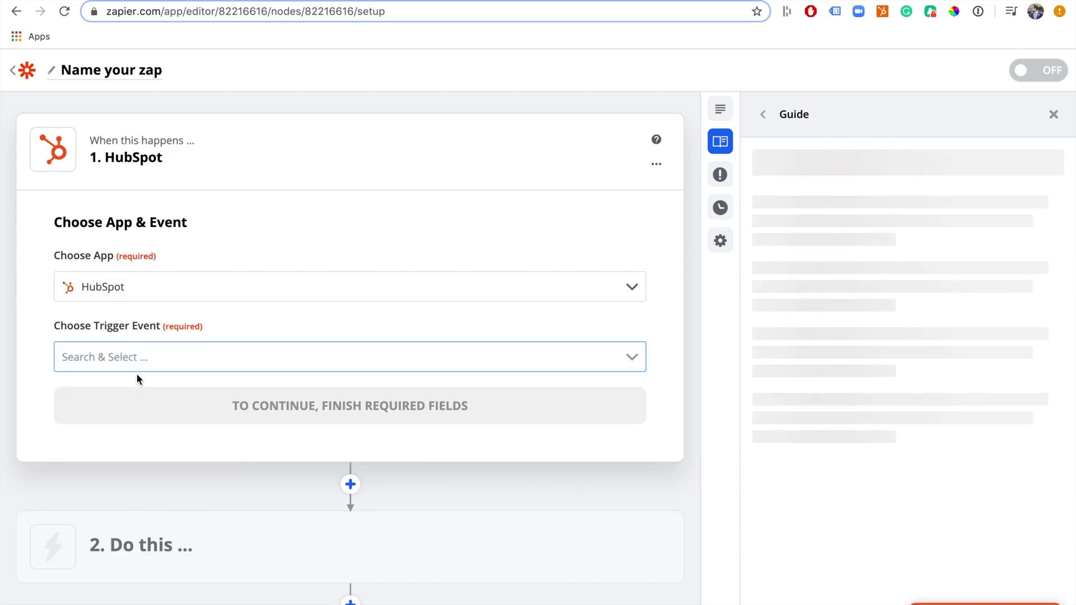
click(180, 357)
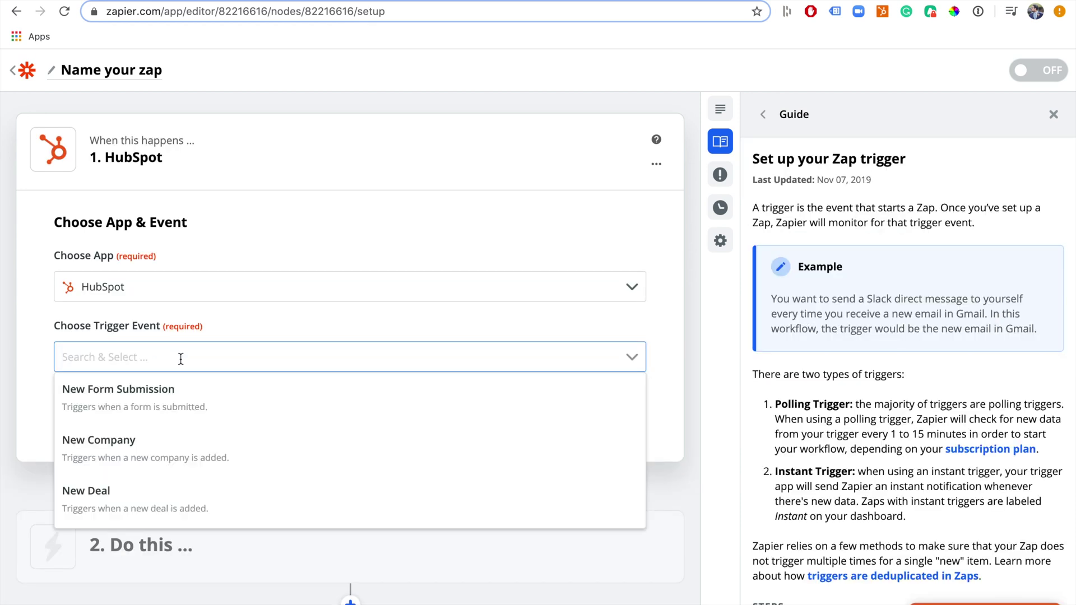
click(180, 397)
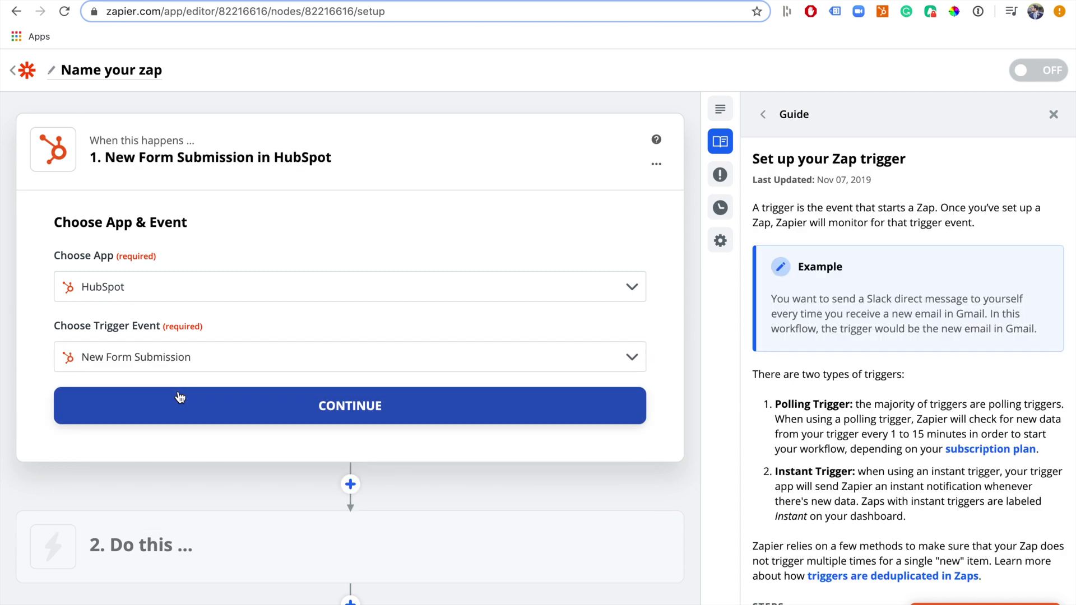
click(198, 405)
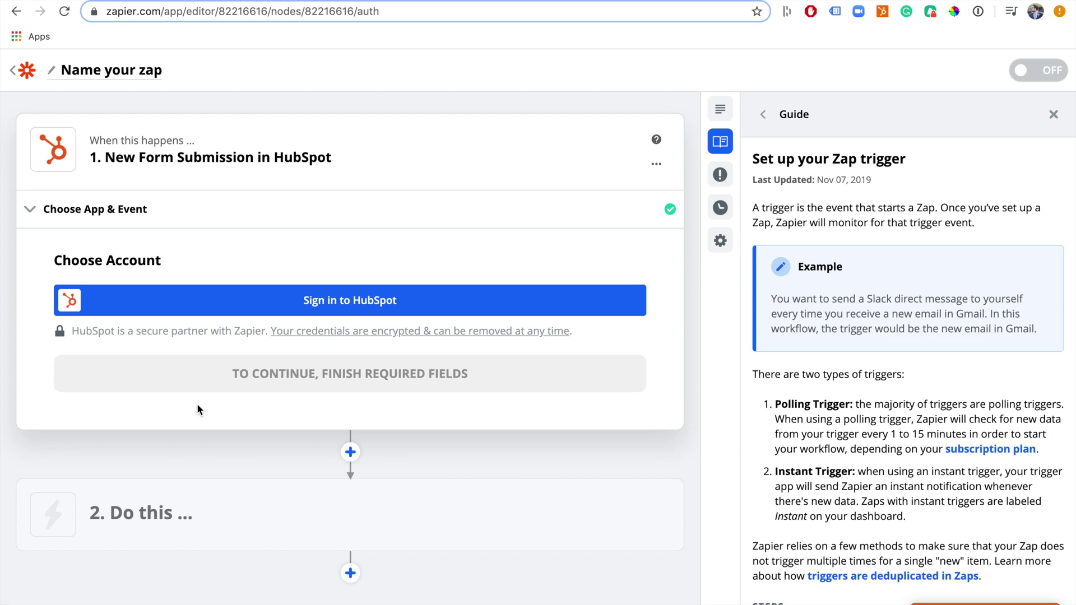
click(383, 303)
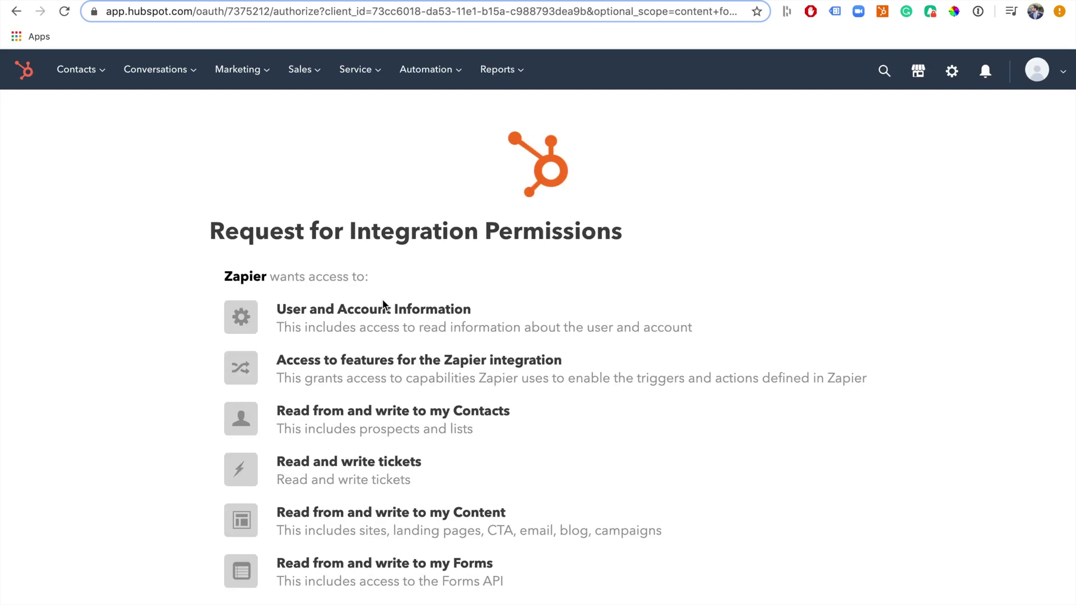
Grant Zapier access on HubSpot's permissions page and confirm the authorization
scroll(383, 306, down, 5)
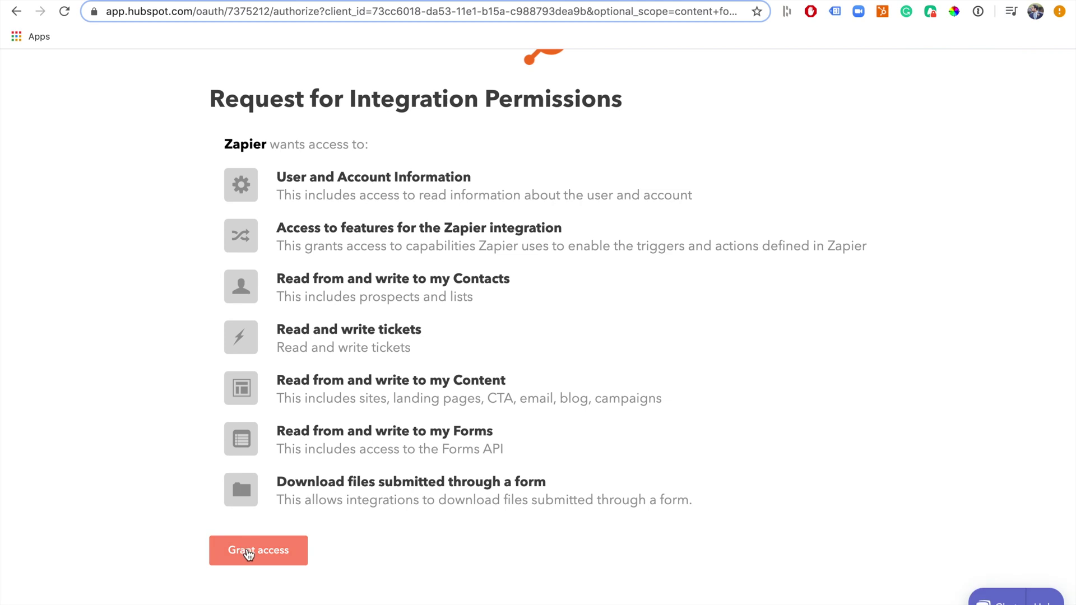
click(248, 554)
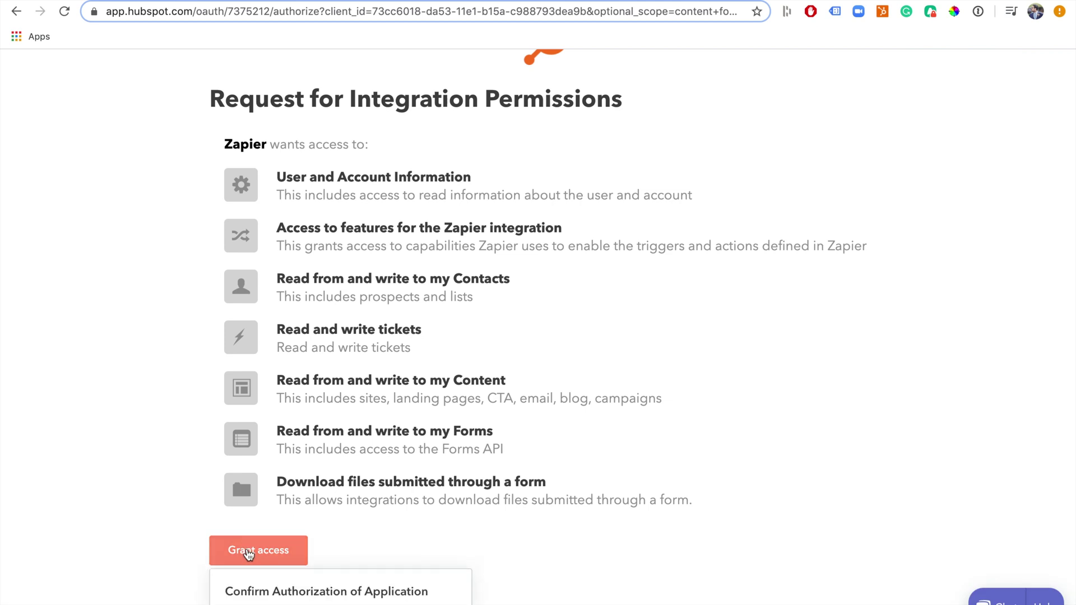
scroll(246, 547, down, 2)
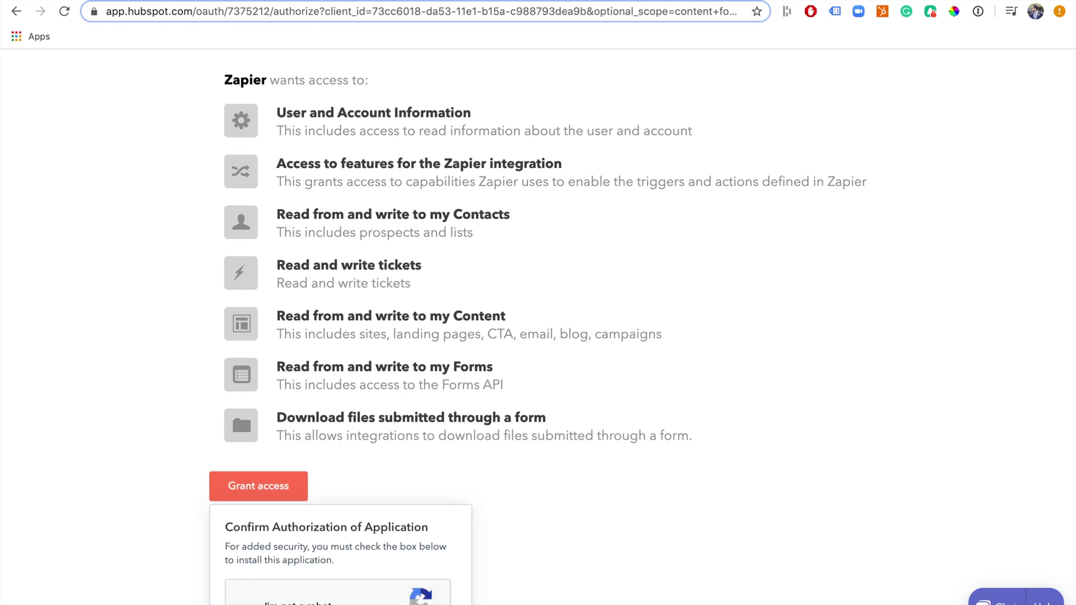
click(241, 482)
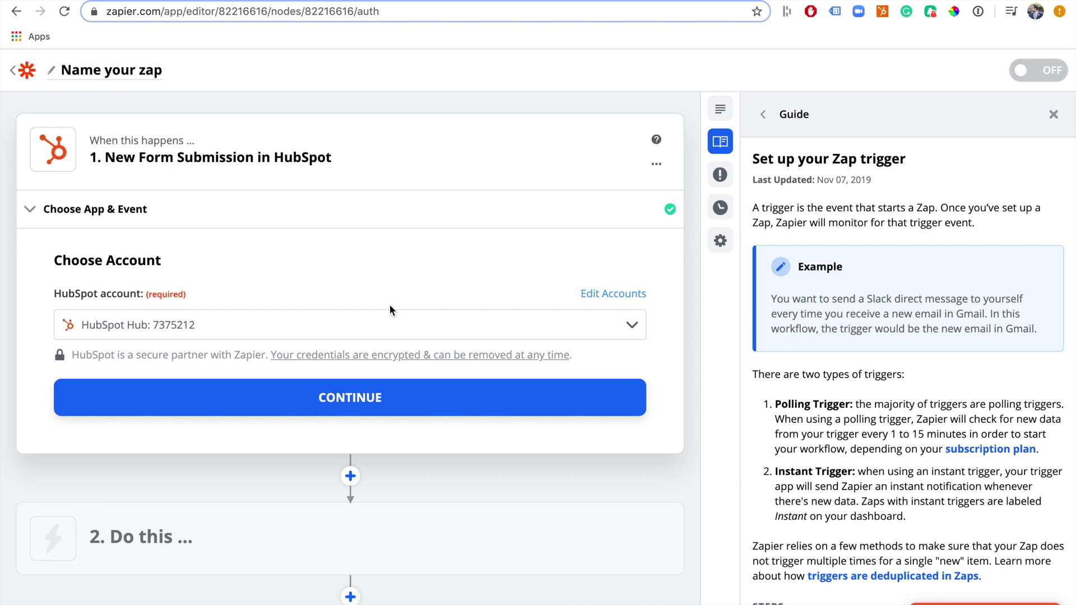
Confirm the HubSpot account, watch the GrowthStep Demo Form, and test the trigger
click(348, 401)
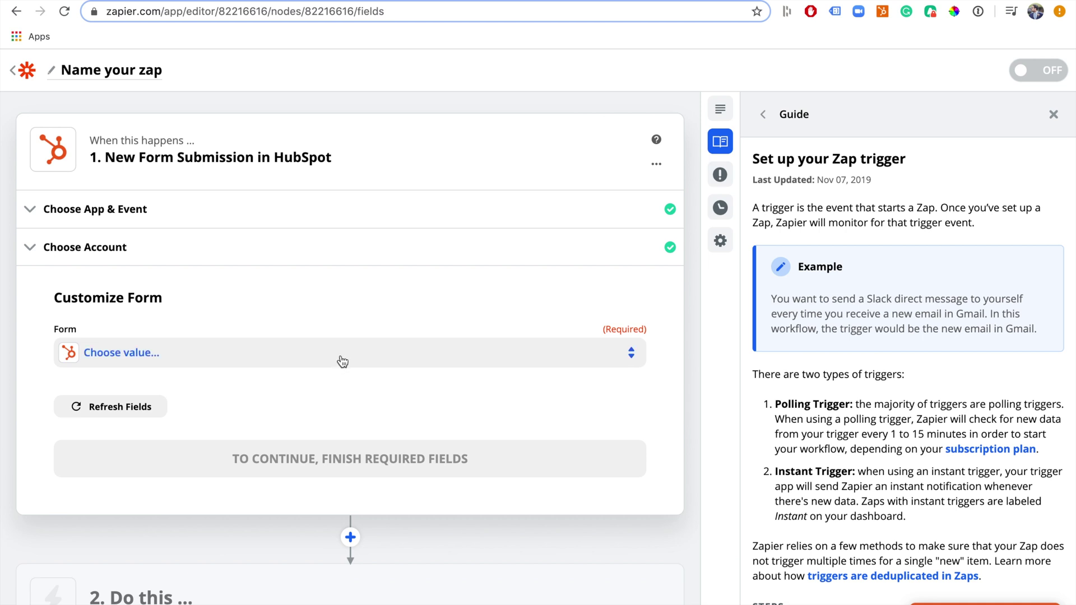
click(342, 362)
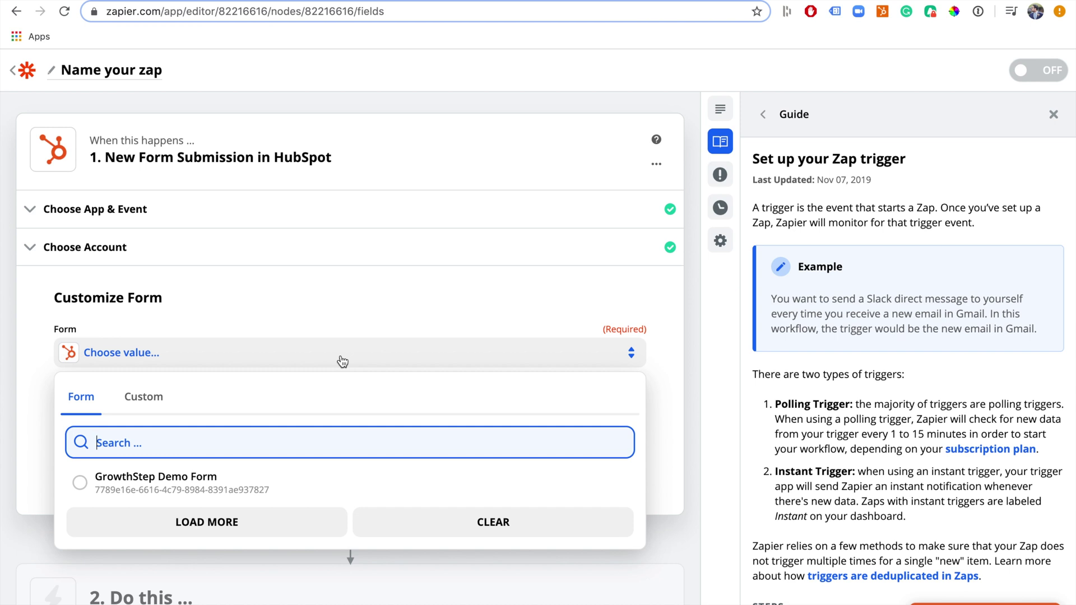
click(178, 483)
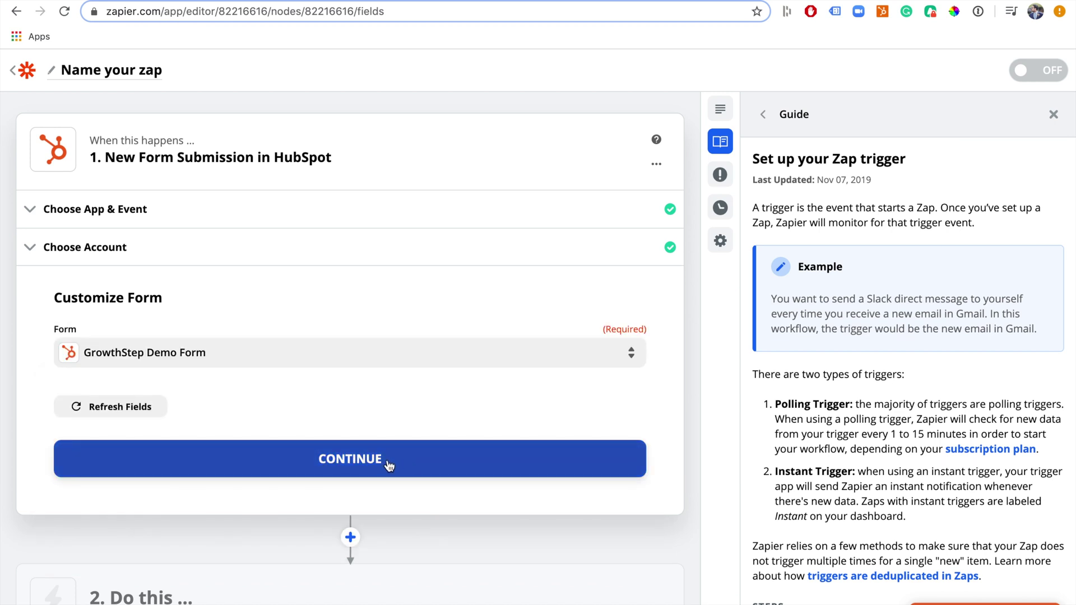
click(388, 465)
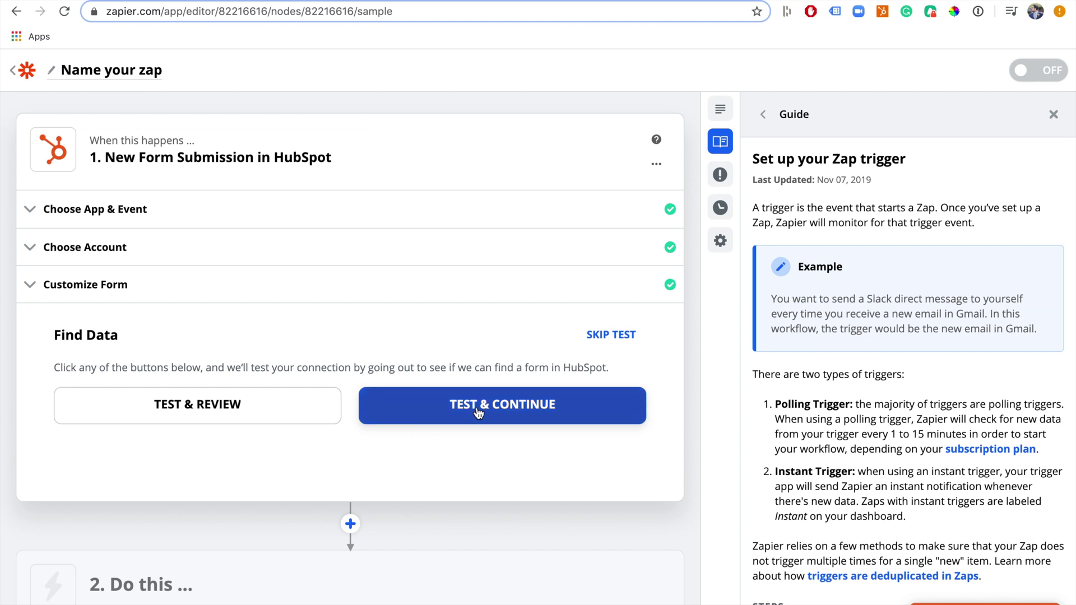
click(475, 408)
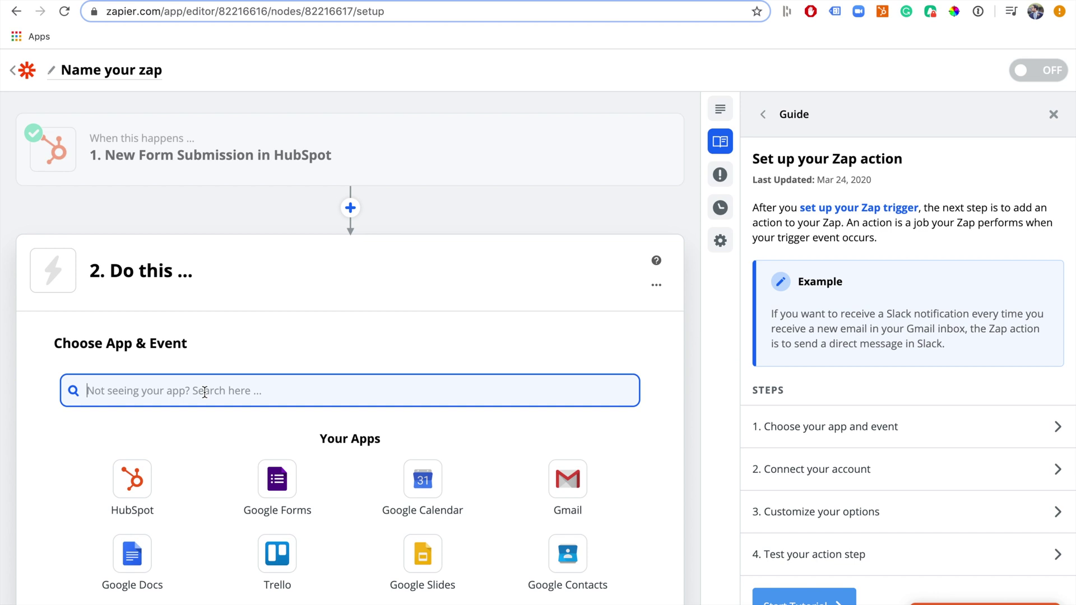
Search for Slack, choose the Send Channel Message event, and start signing in to Slack
text(Slack)
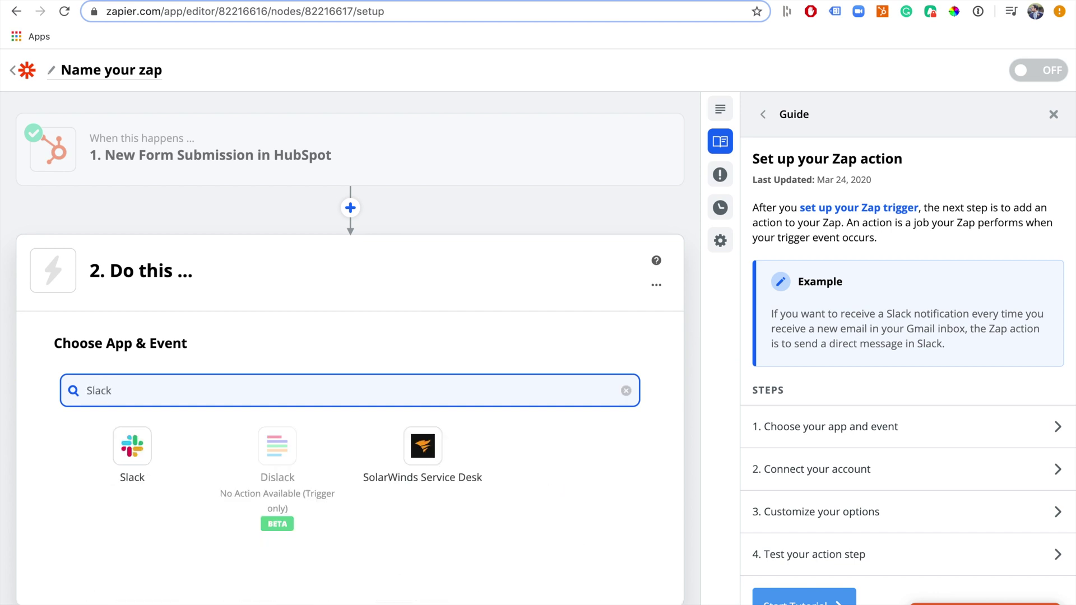
click(143, 464)
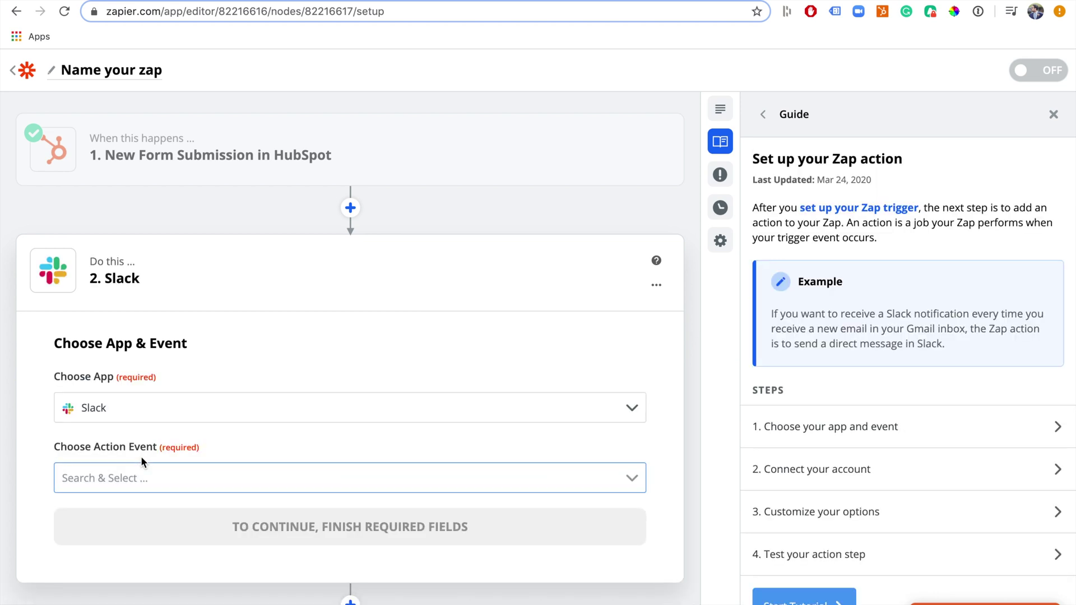
scroll(140, 456, down, 2)
click(152, 444)
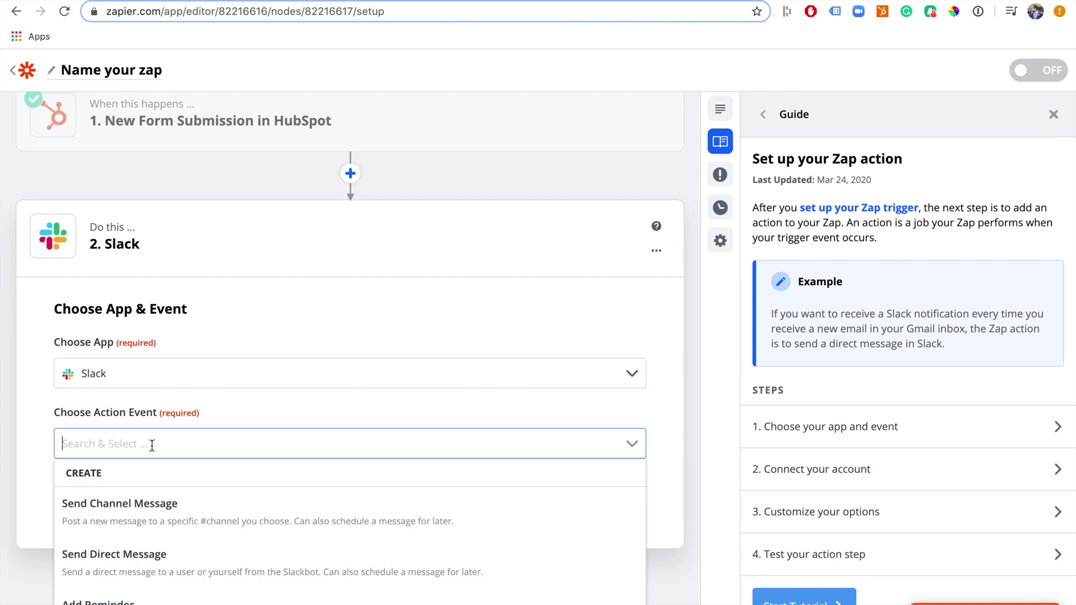
scroll(152, 444, down, 3)
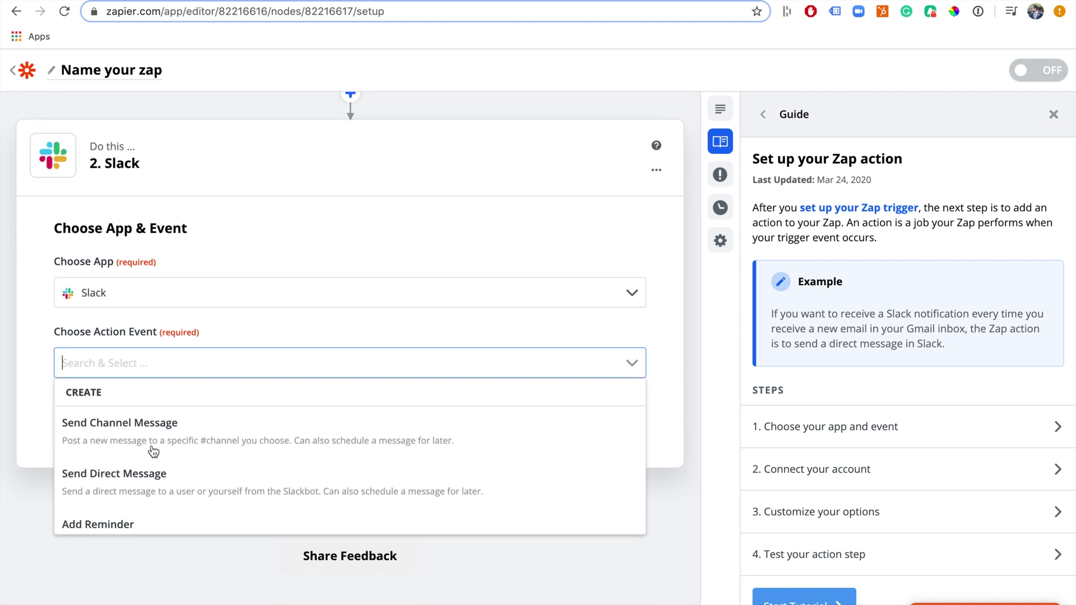
scroll(153, 451, down, 1)
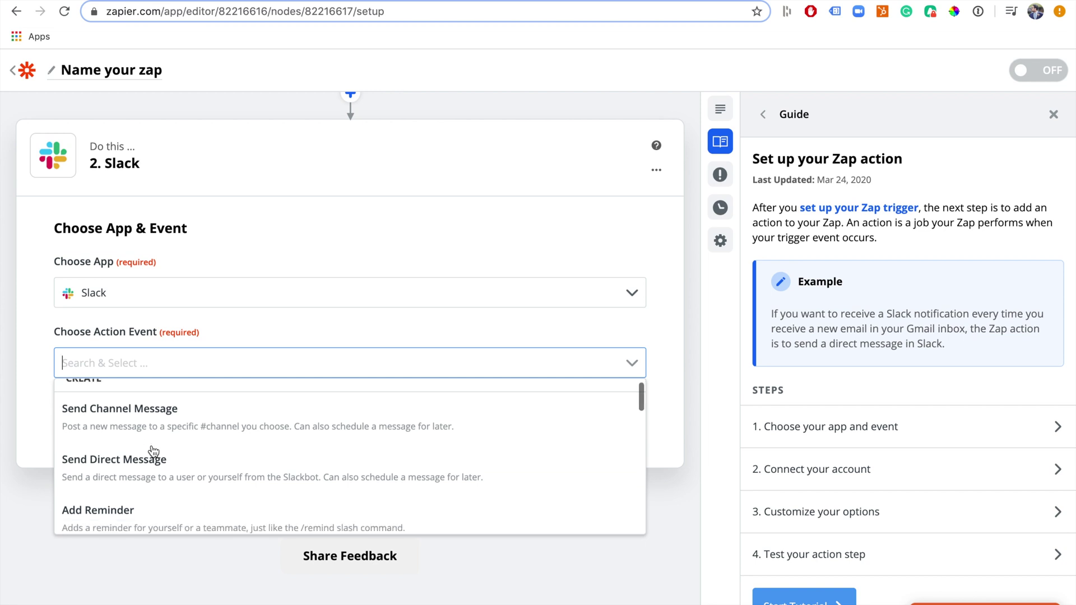
scroll(154, 451, up, 1)
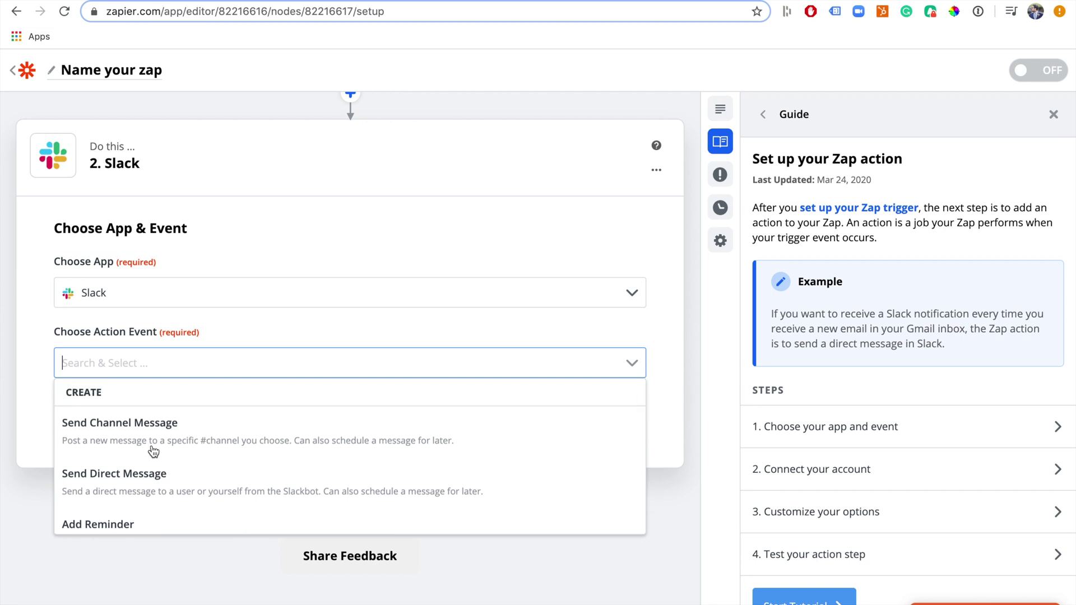
click(176, 436)
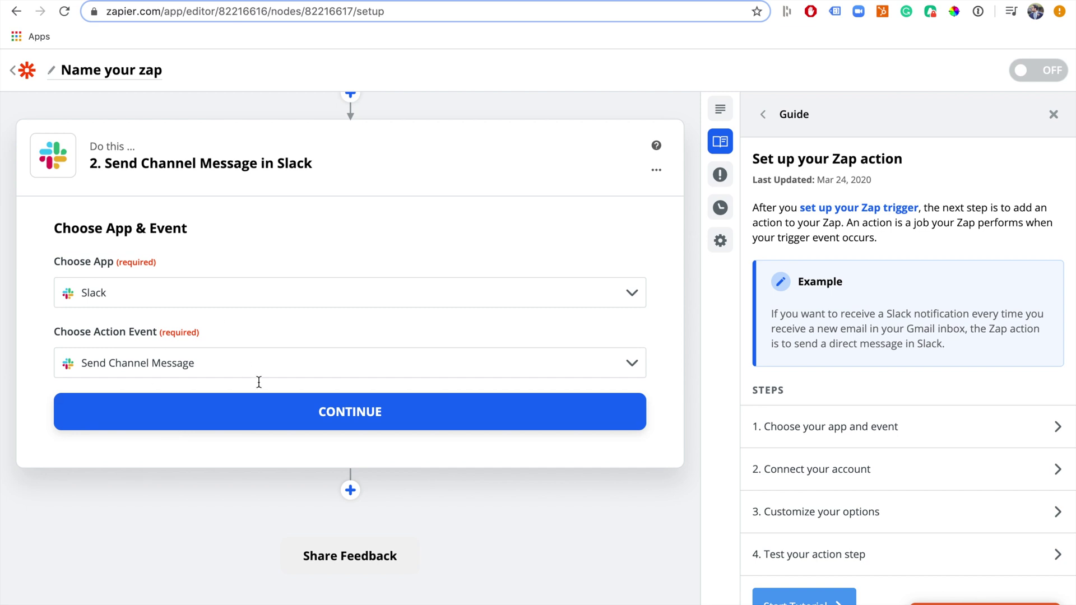
click(289, 415)
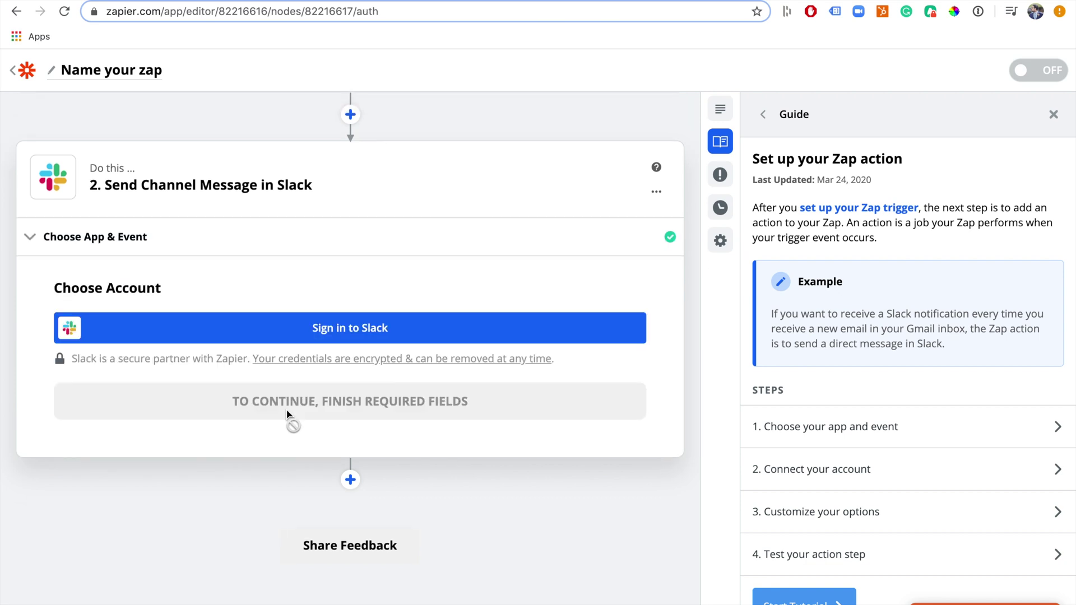
click(373, 331)
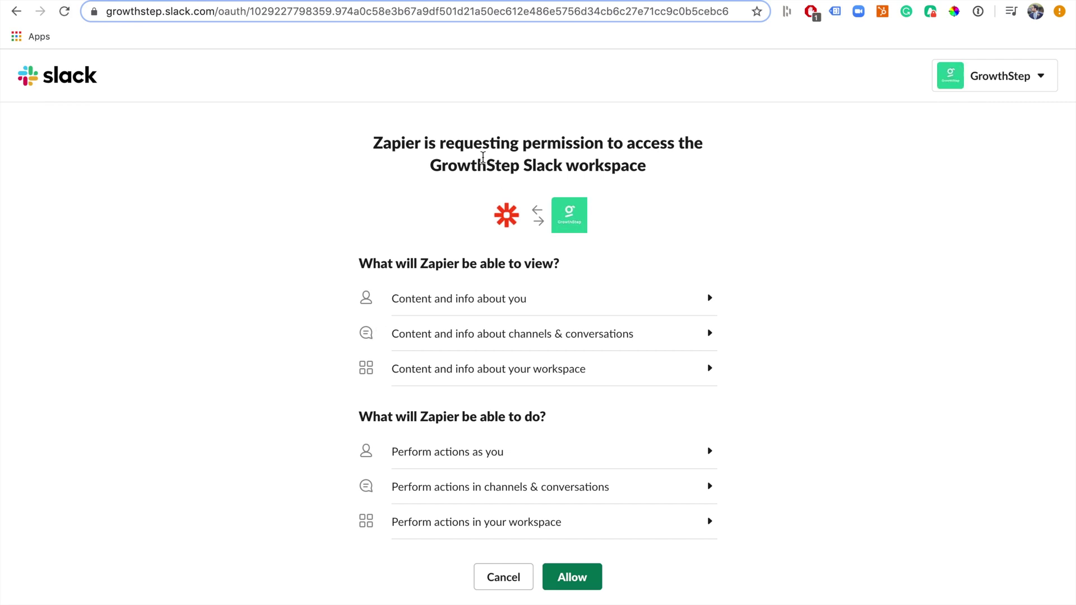
Allow Zapier access to the GrowthStep Slack workspace
scroll(548, 154, down, 1)
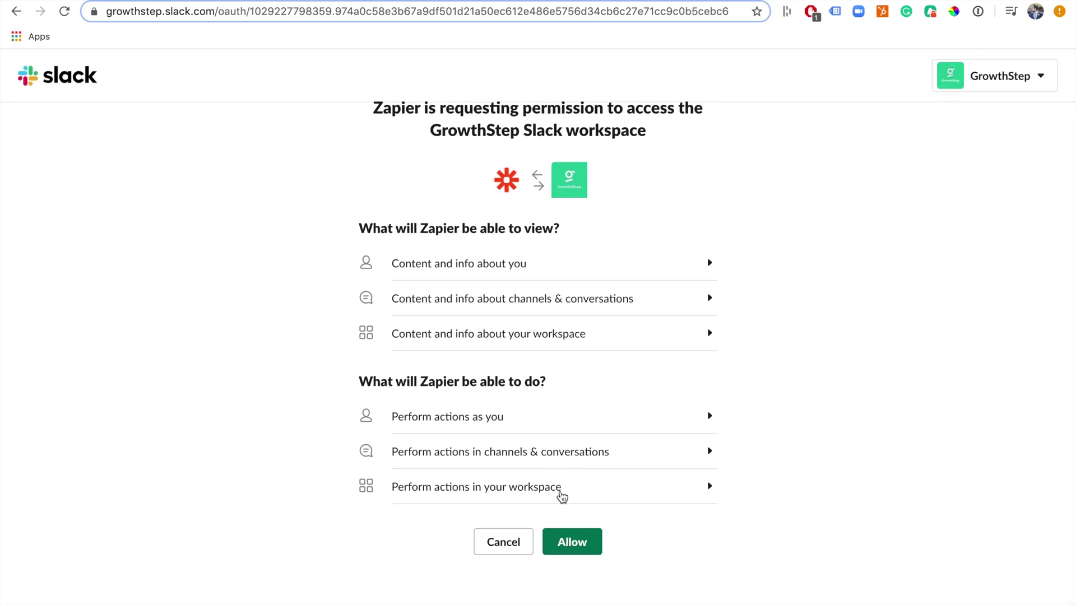
click(576, 546)
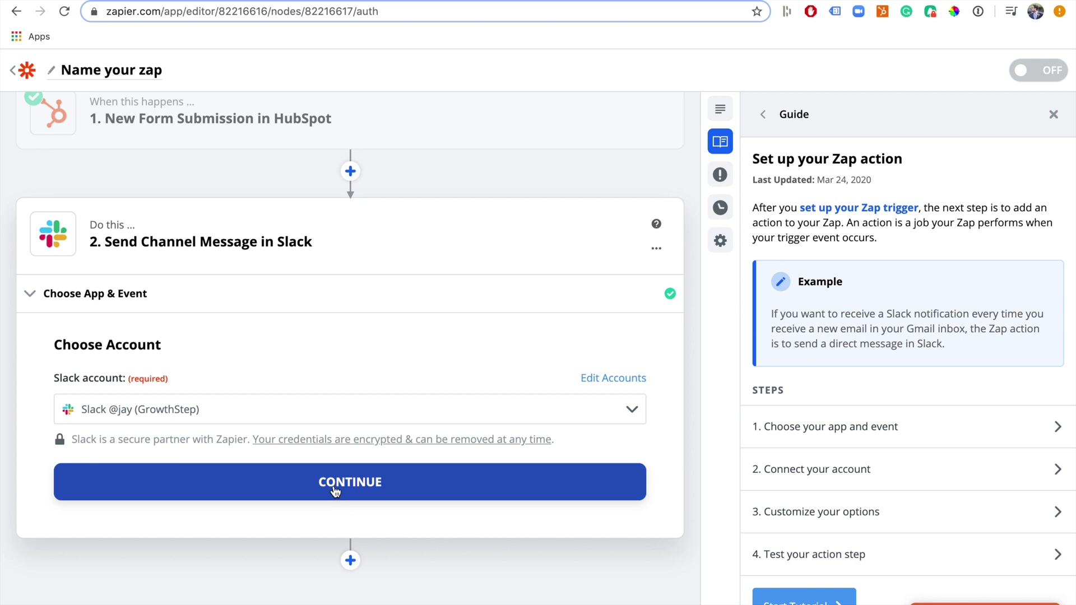
Confirm the GrowthStep Slack account and select the forms channel for the message
click(335, 491)
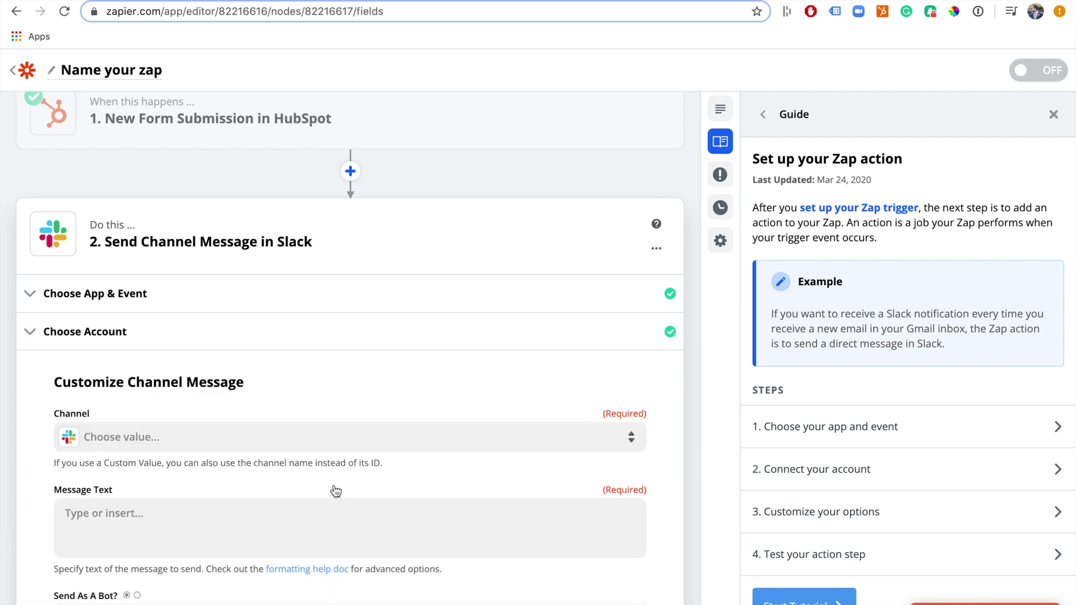
scroll(223, 454, down, 1)
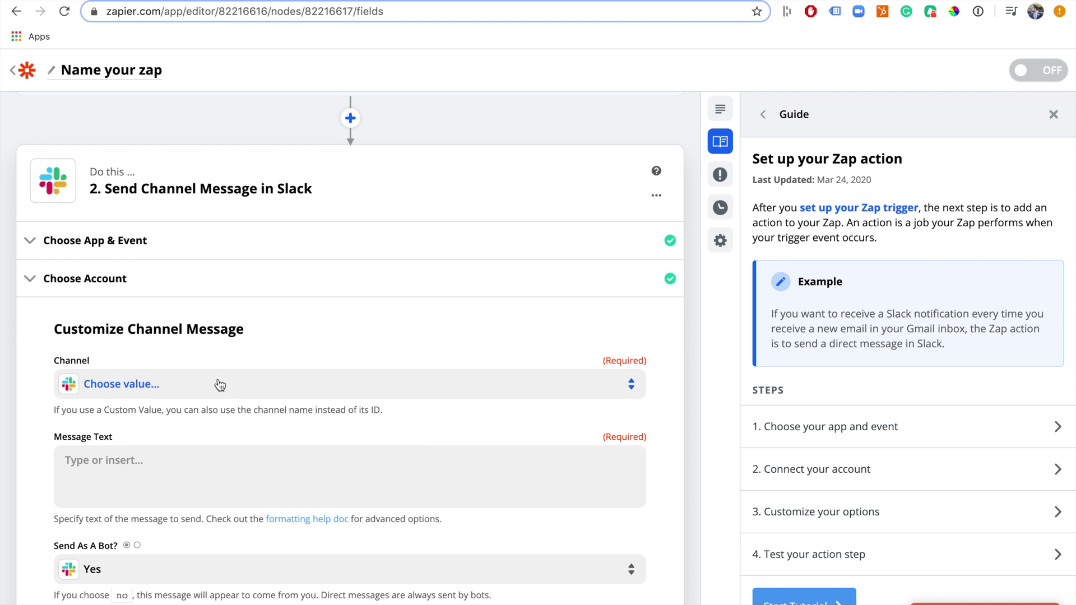
key(ctrl+Tab)
click(240, 386)
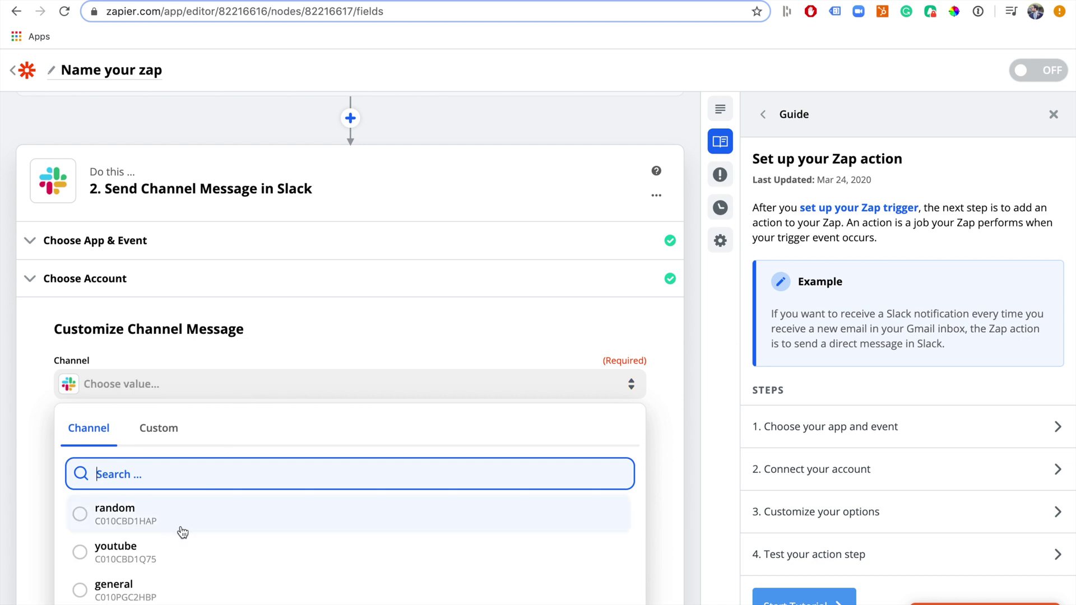
scroll(184, 529, down, 2)
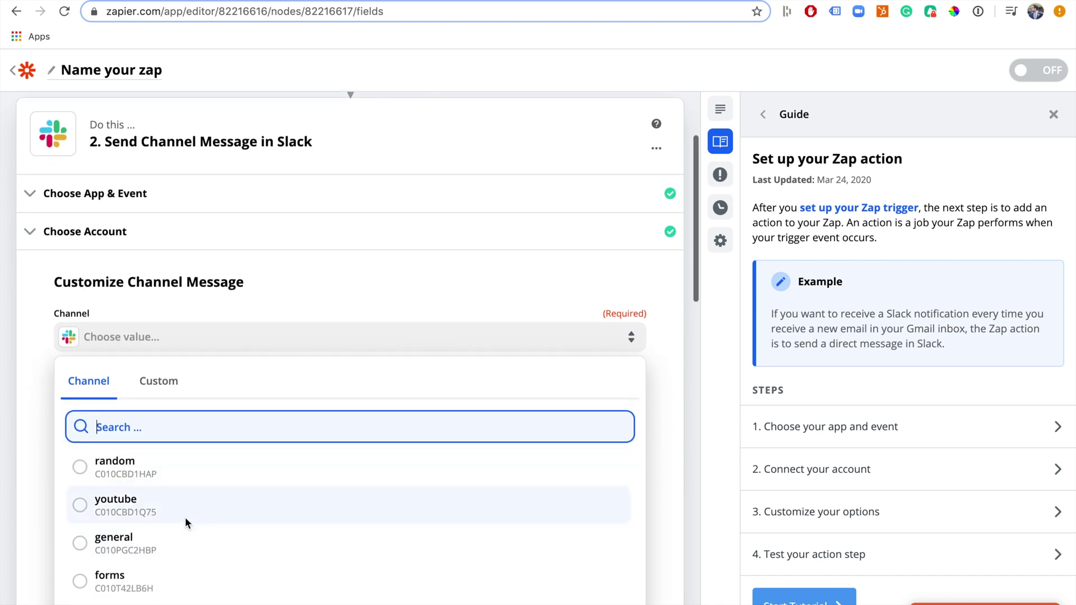
click(162, 580)
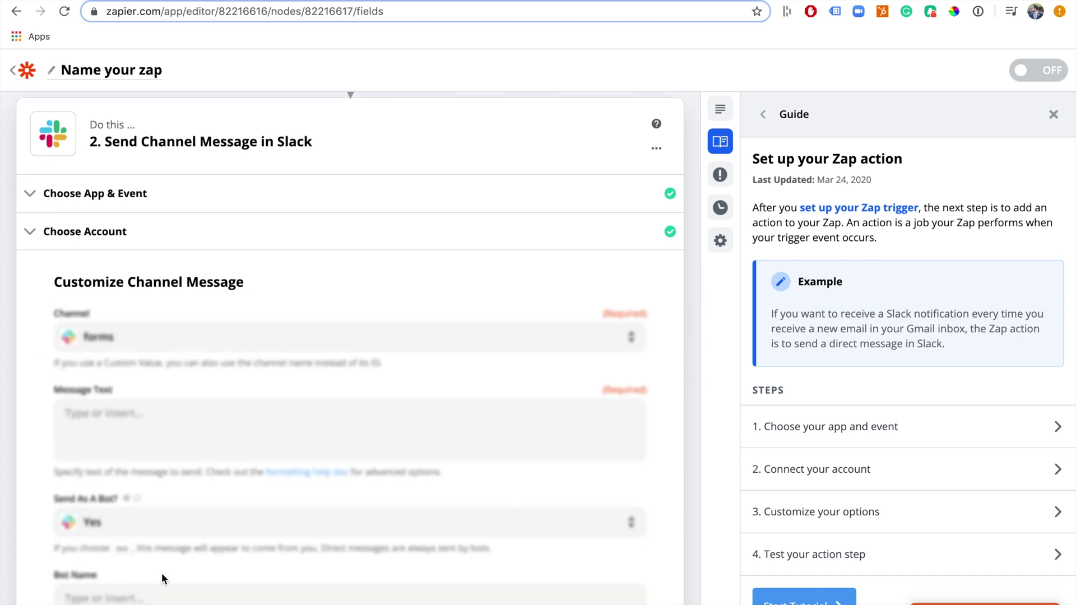
Write the bold heading '*New Form submision*' in Message Text and start a new line
click(186, 430)
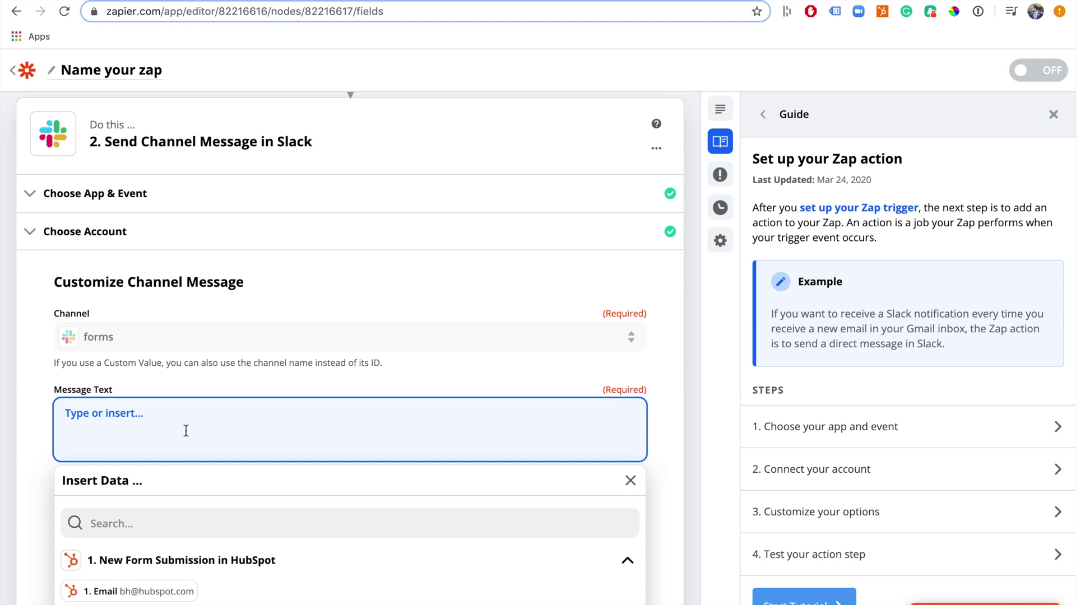
text(New Form submi)
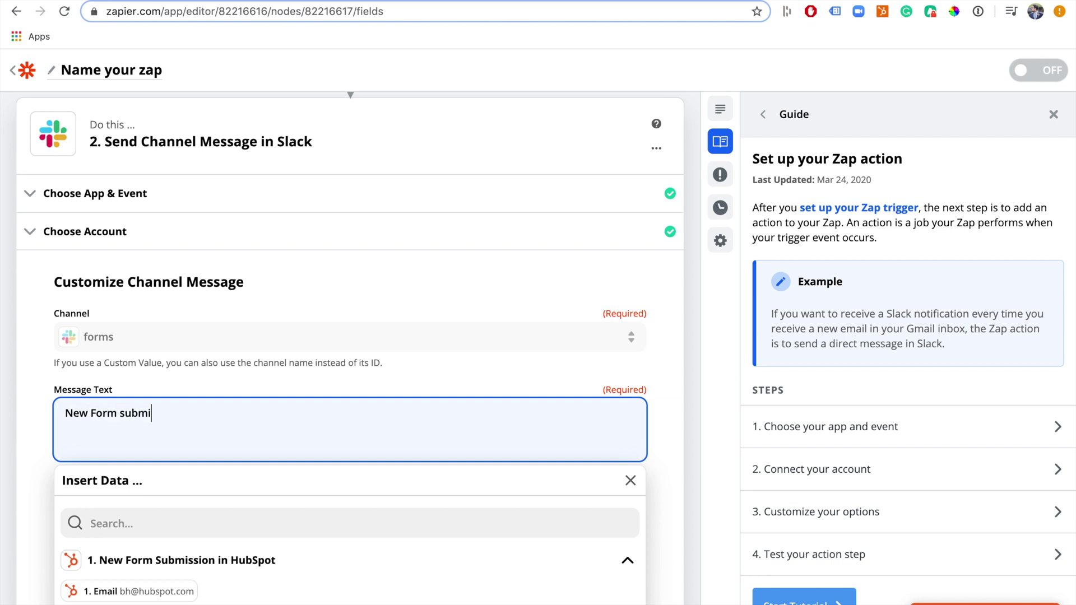
text(sion *)
click(65, 413)
text(*)
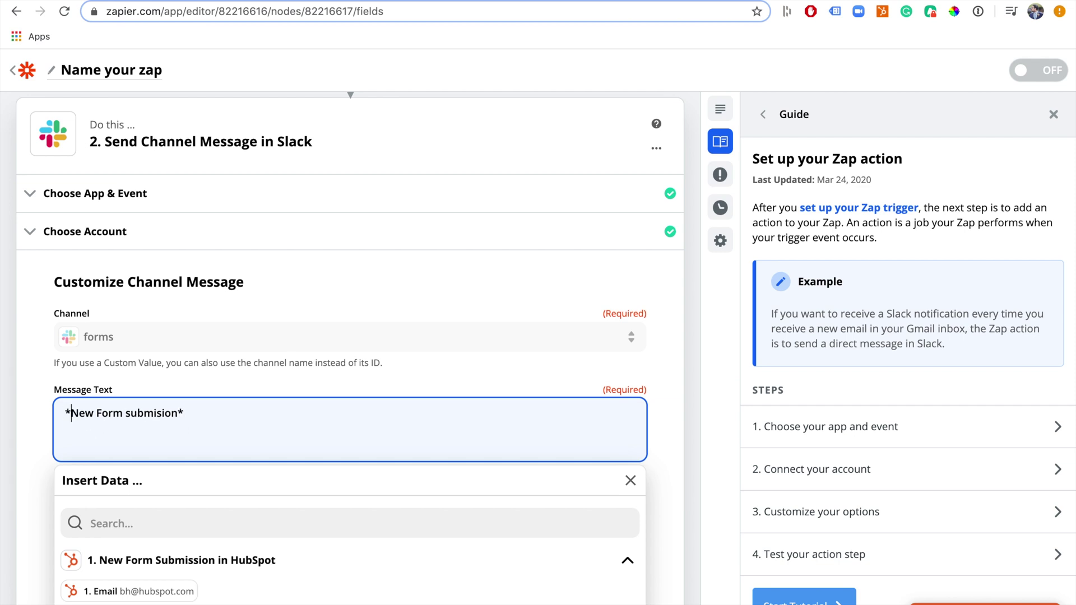
click(184, 412)
key(Return)
Dismiss the Slack notification and reveal all HubSpot form field options
scroll(357, 428, down, 3)
scroll(356, 429, down, 1)
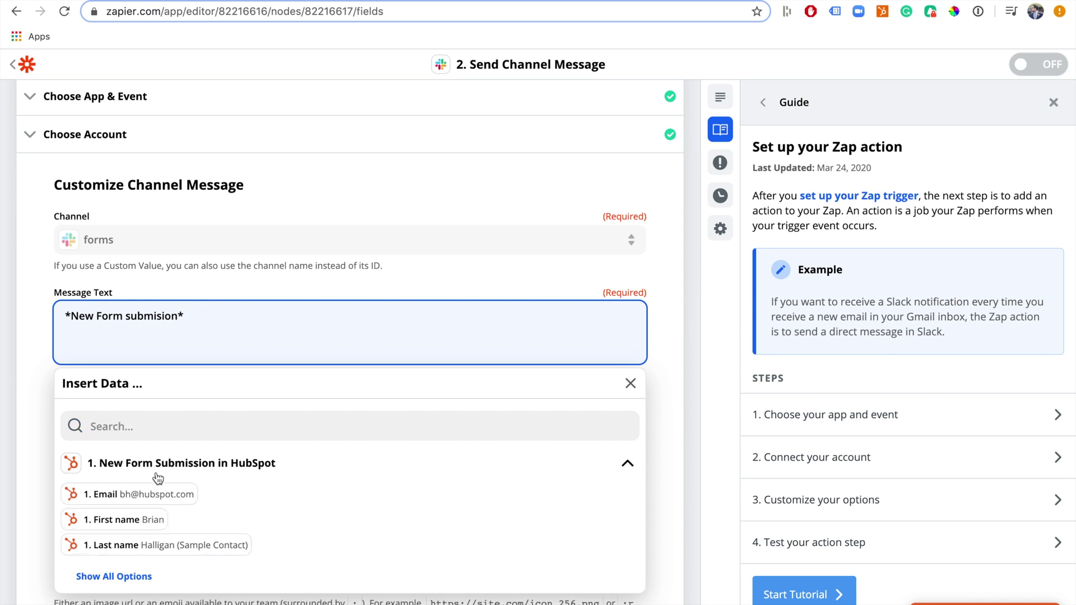
scroll(214, 308, up, 2)
scroll(215, 309, up, 1)
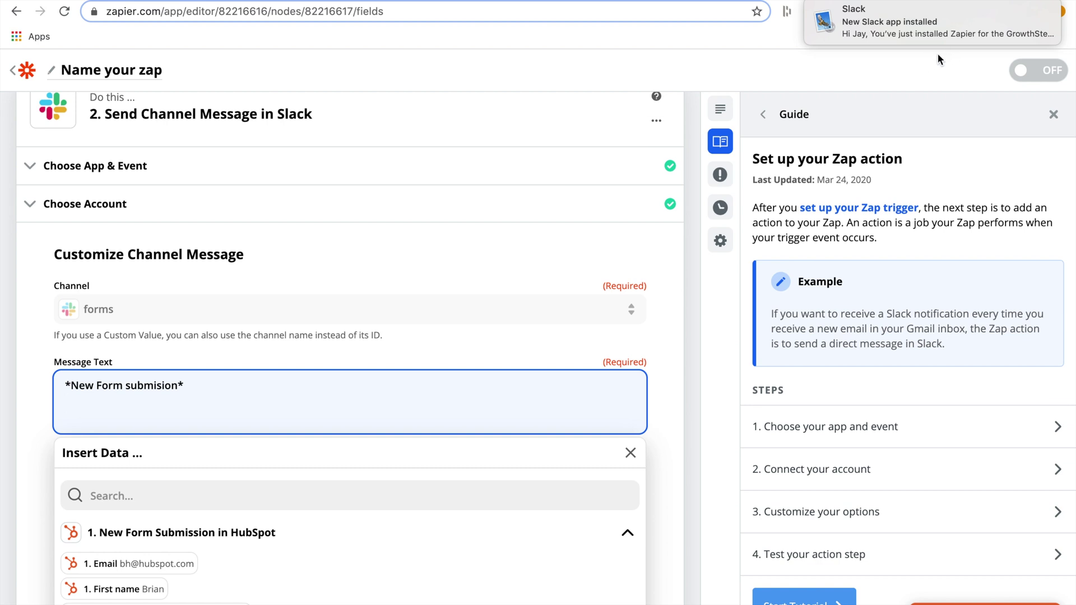
mouse_move(1009, 49)
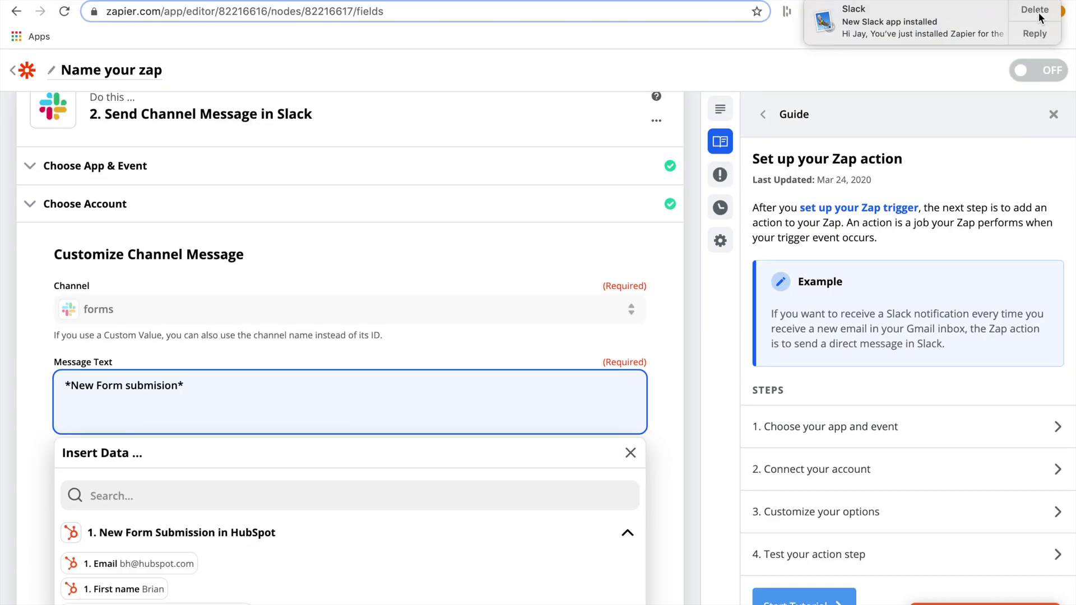
click(1036, 12)
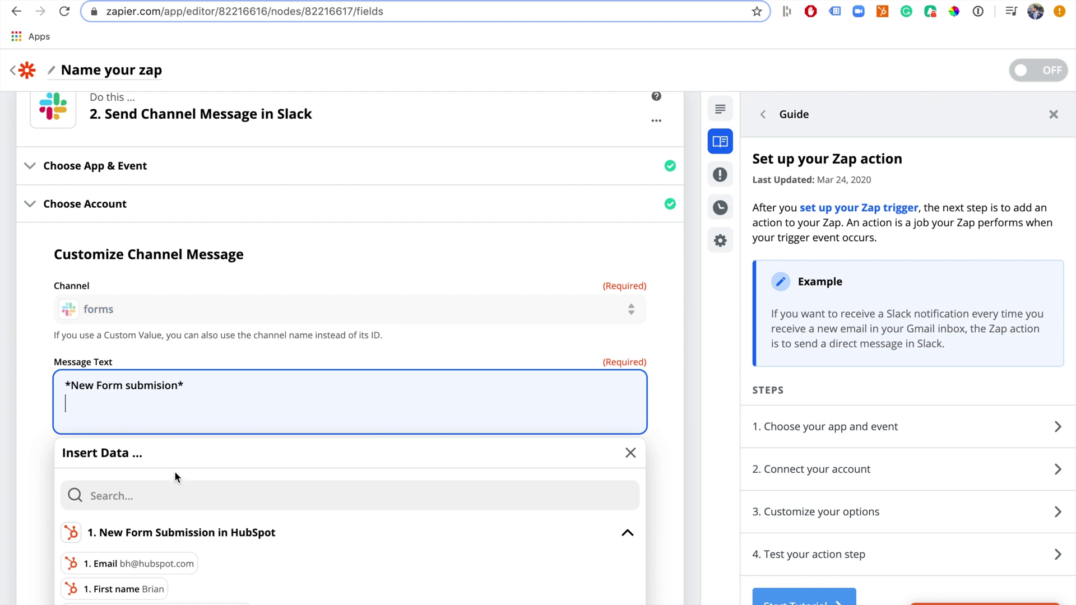
scroll(175, 476, down, 2)
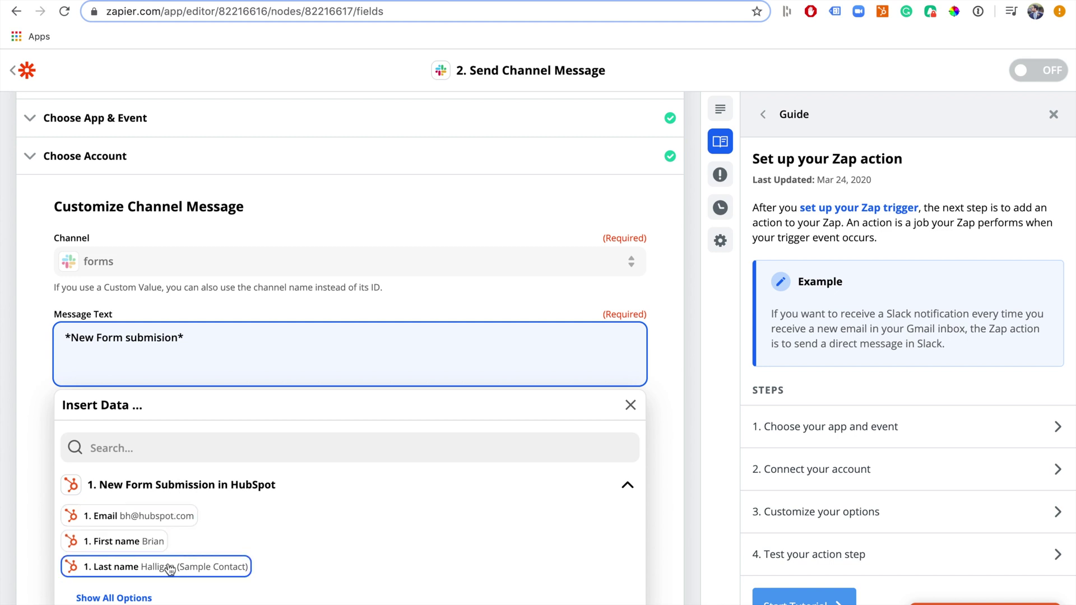
scroll(167, 563, down, 1)
click(144, 562)
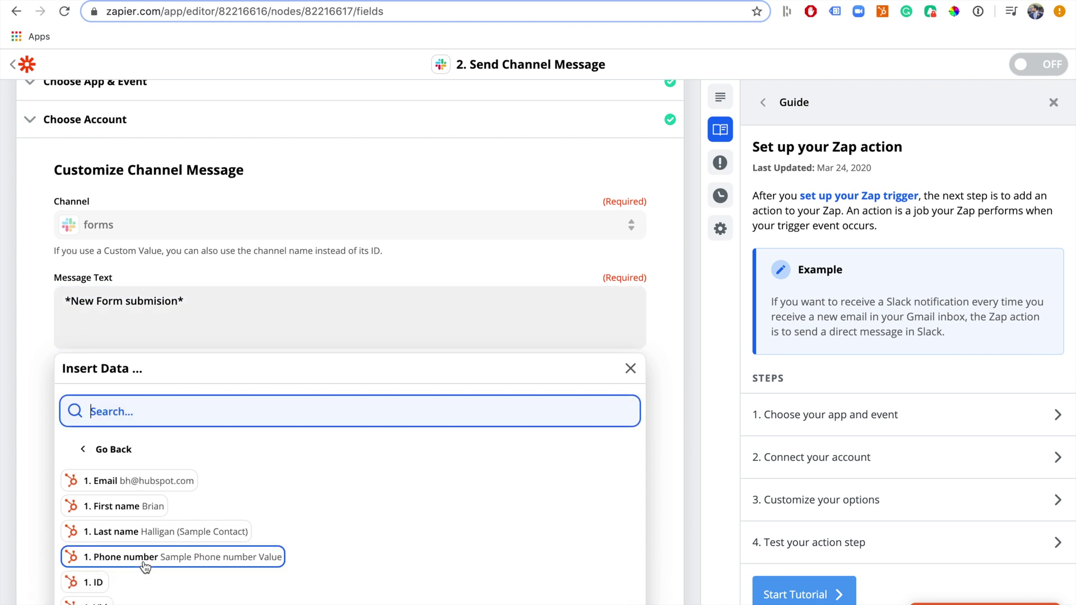
scroll(150, 567, down, 2)
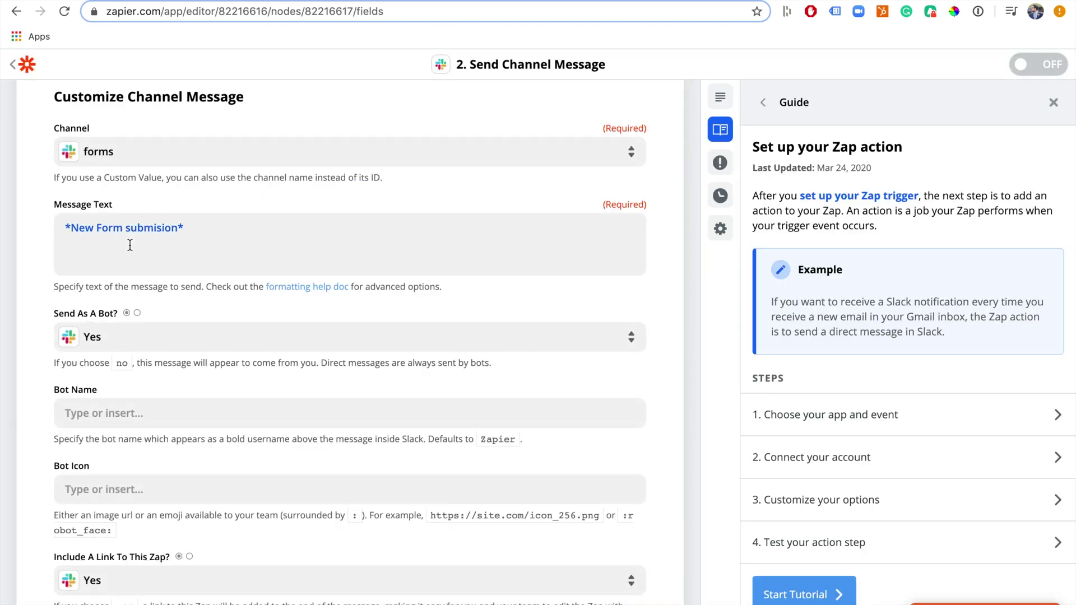
Place the caret on the message's second line
click(115, 245)
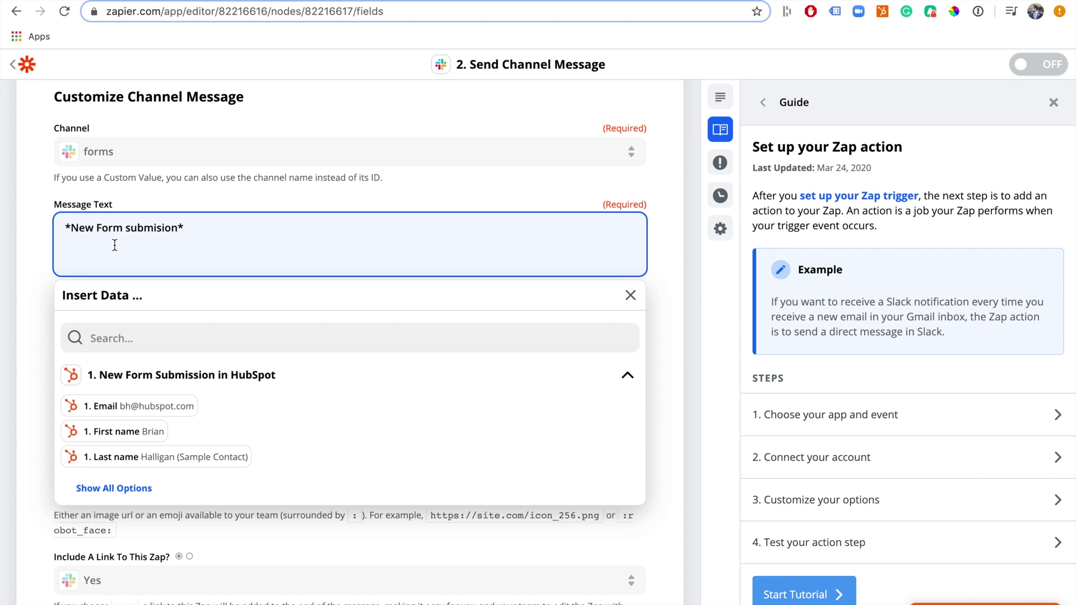
Add a '*Name*' line with First and Last name, and an '*Email*:' line with Email
text(*Name*)
click(144, 433)
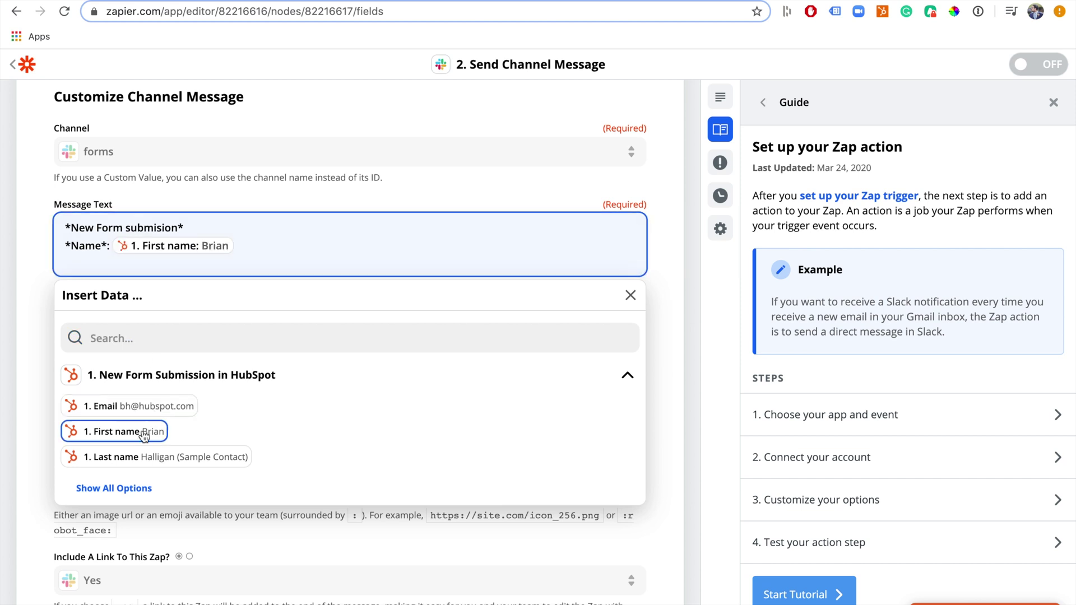
click(164, 459)
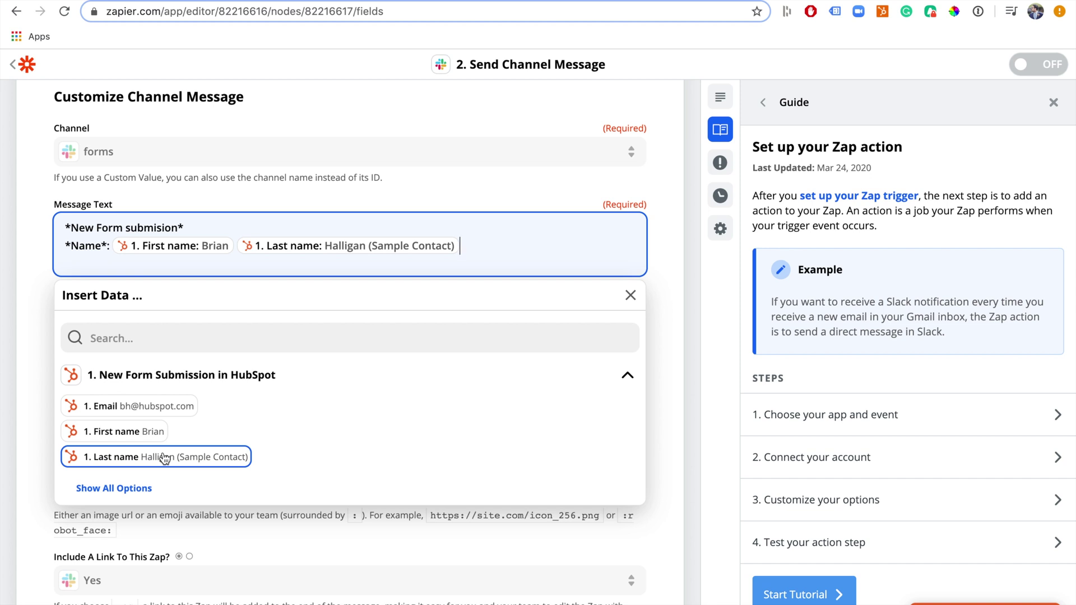
key(Return)
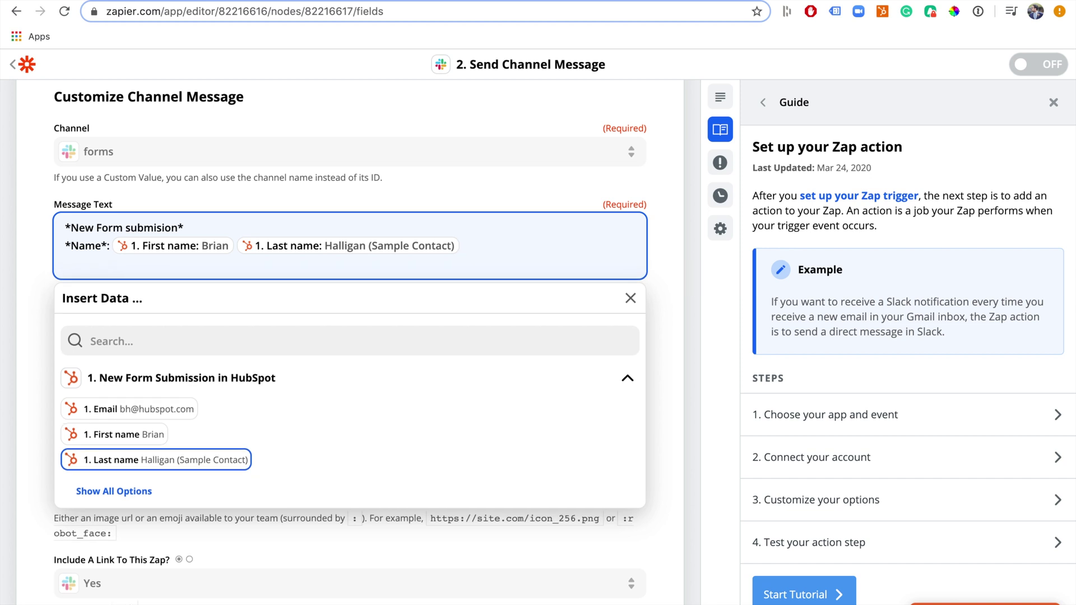
text(Email)
key(BackSpace)
key(BackSpace)
key(BackSpace)
key(BackSpace)
key(BackSpace)
text(*Email*:)
click(149, 416)
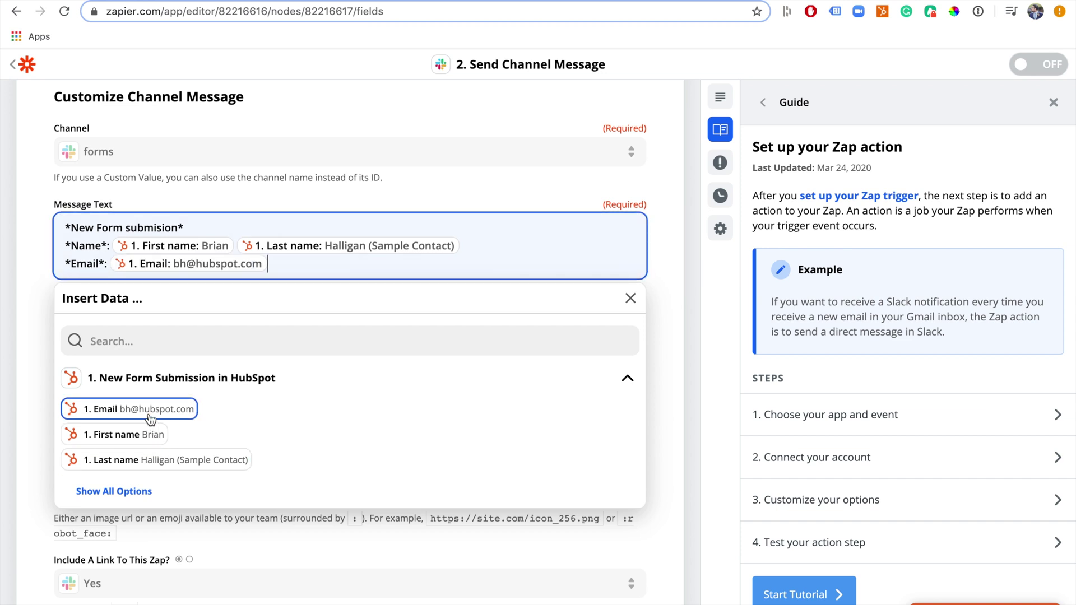
Add a '*Phone*:' line filled with the HubSpot Phone number field
key(Return)
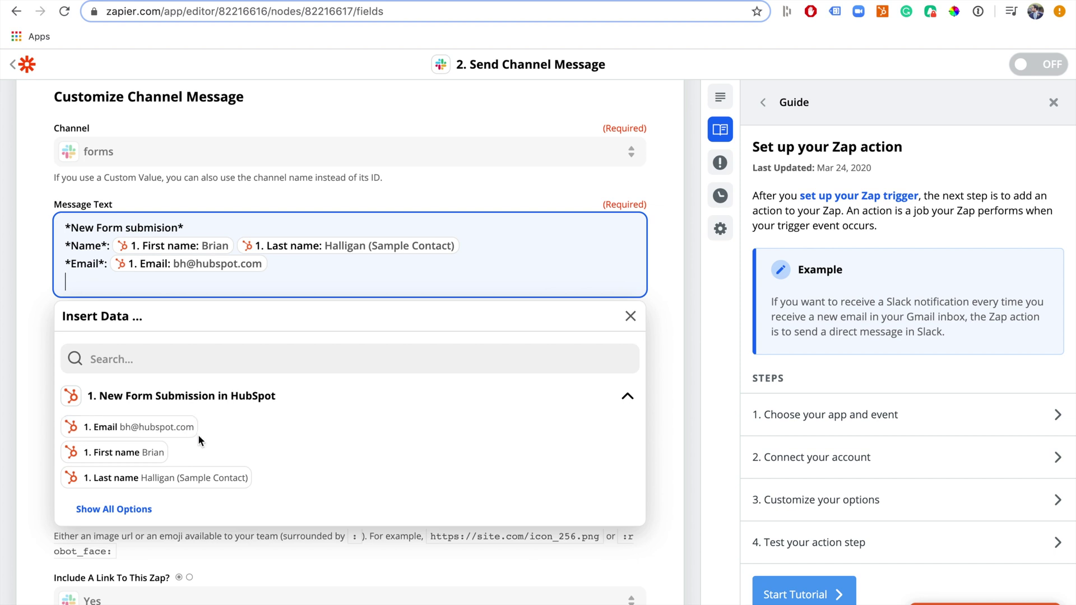
scroll(169, 445, down, 1)
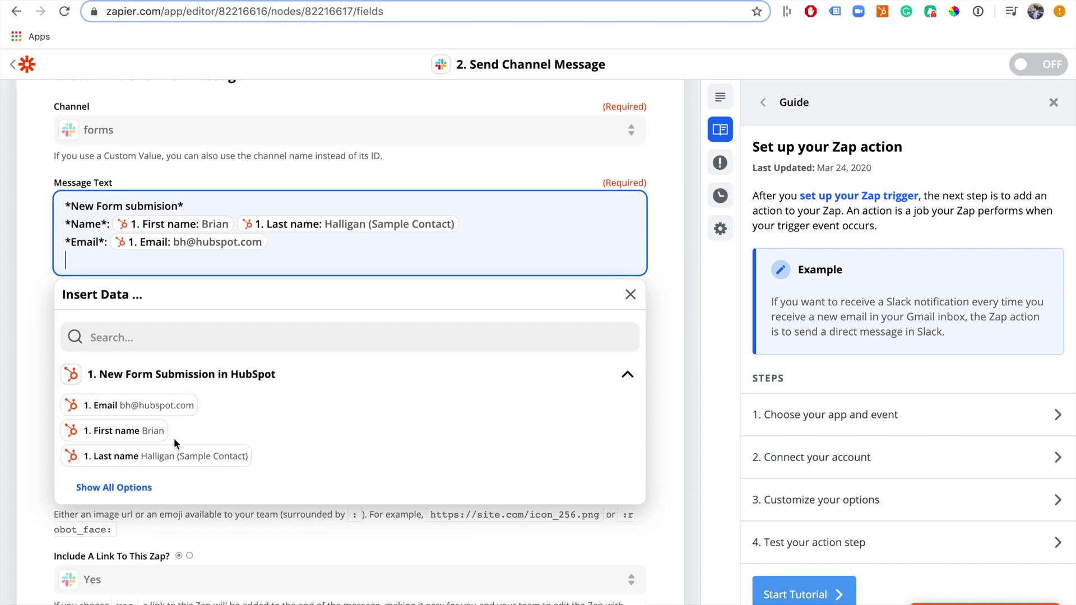
click(143, 488)
scroll(171, 442, down, 2)
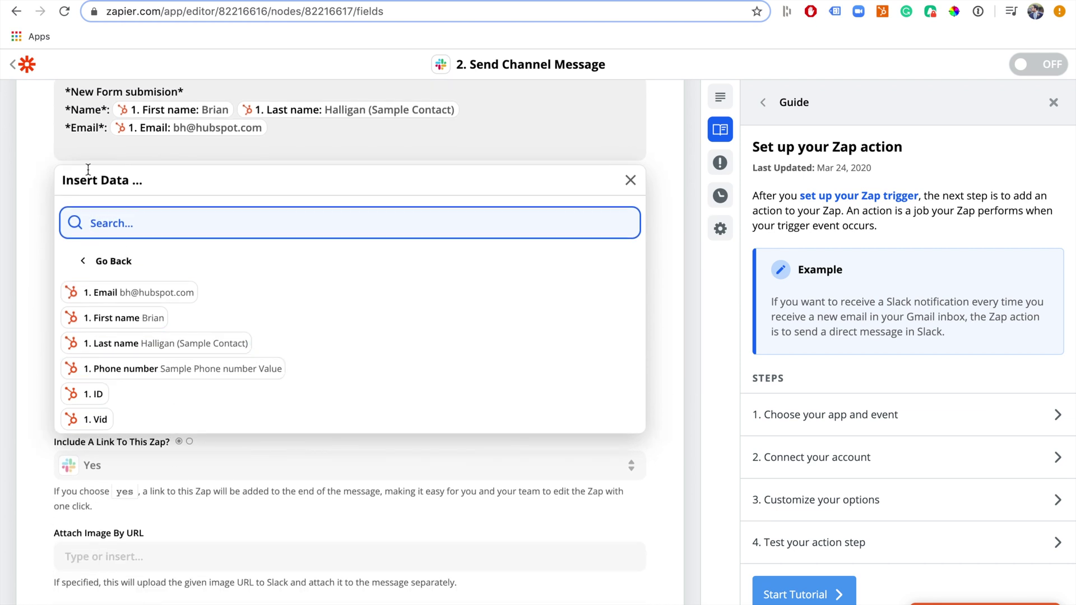
click(147, 369)
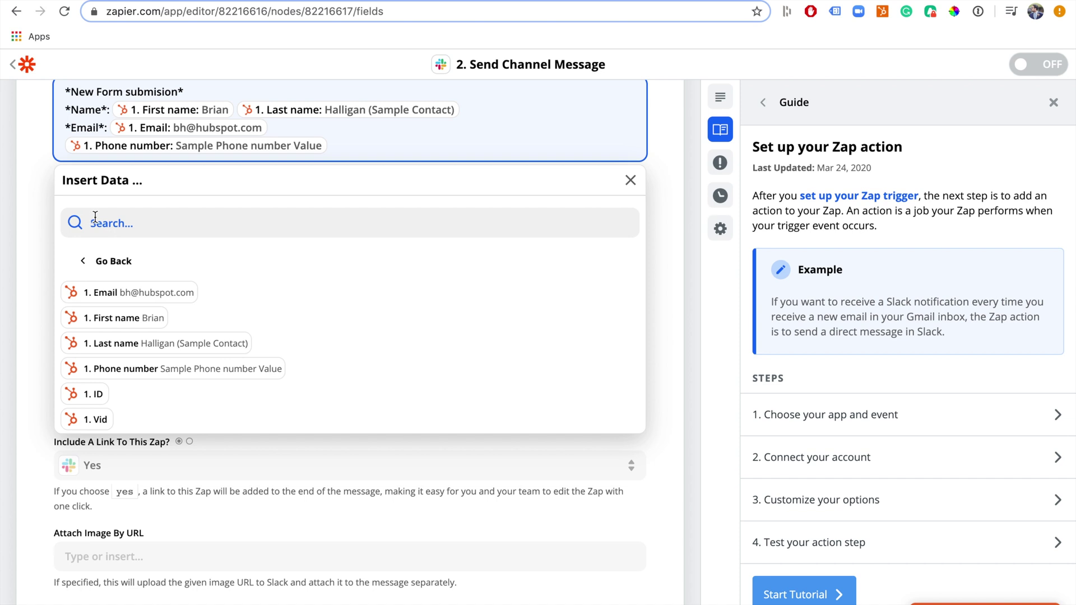
click(66, 146)
text(P)
key(BackSpace)
text(*Phone)
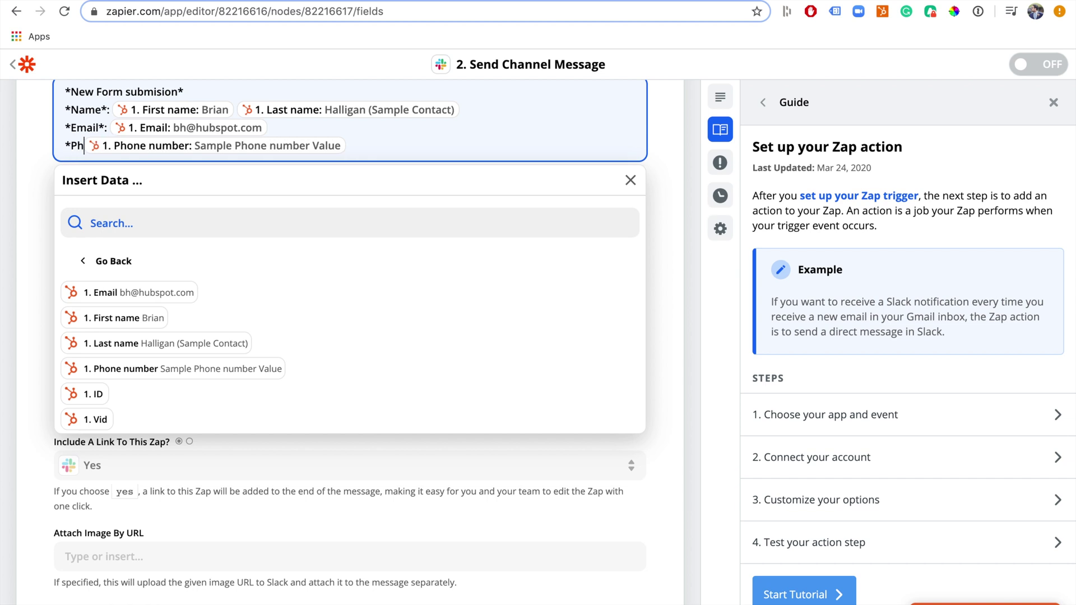
text(*)
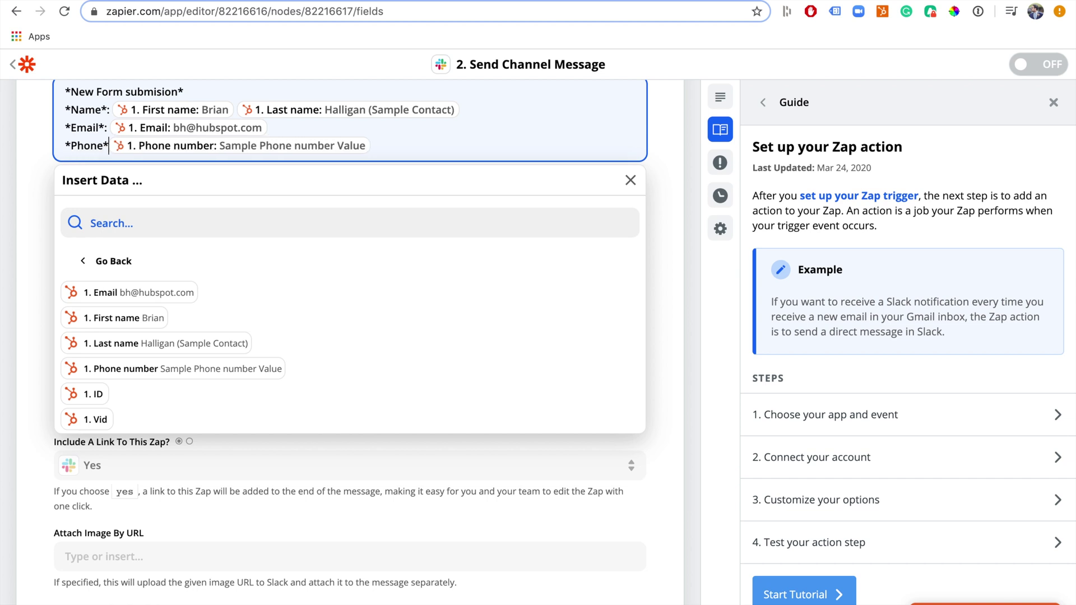
text(:)
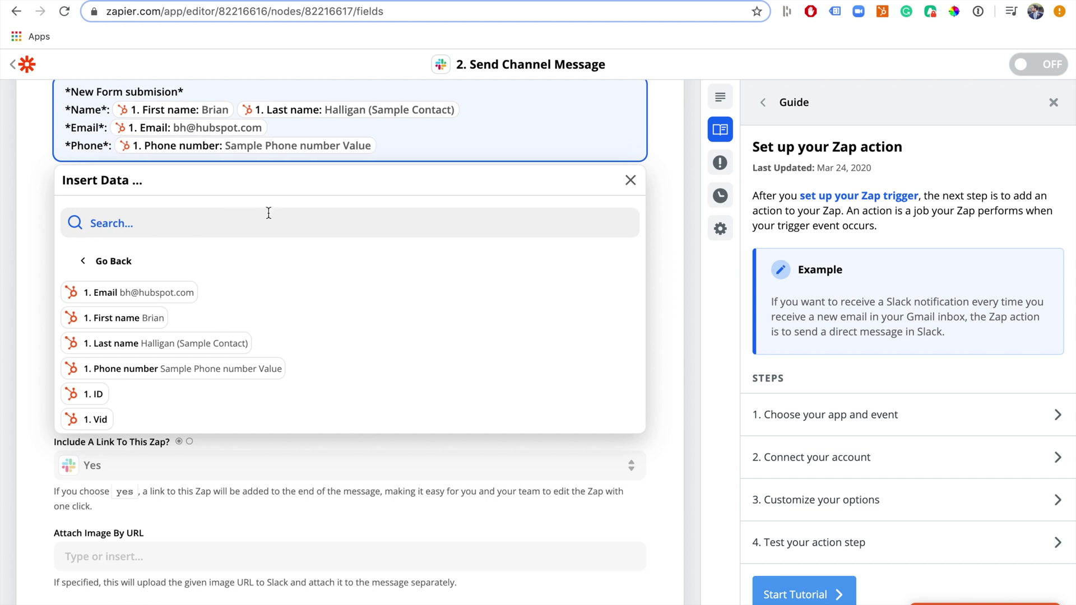
click(41, 170)
scroll(41, 170, up, 2)
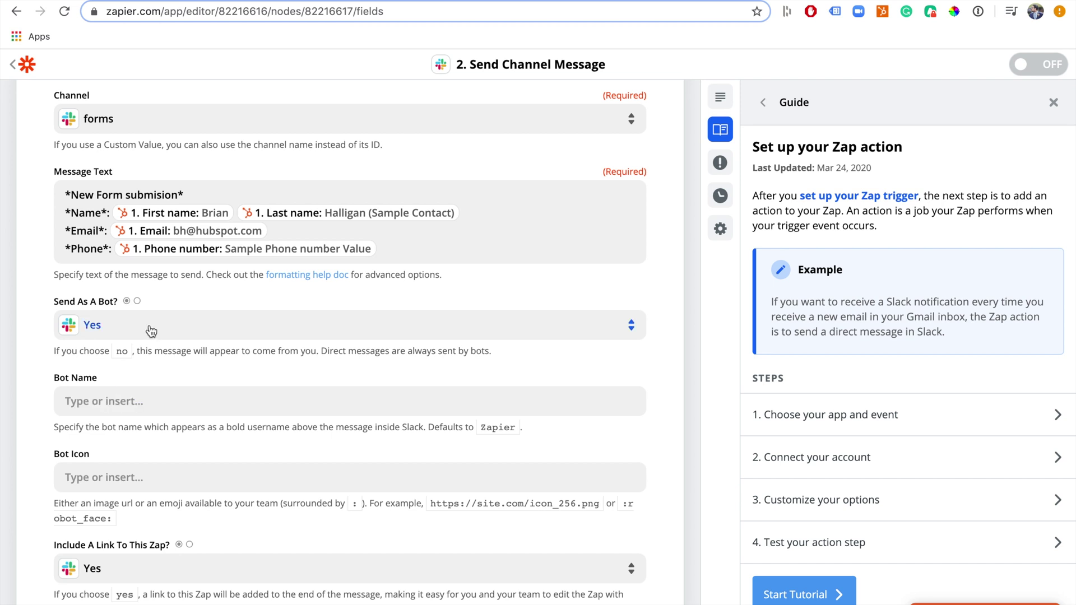
Set the Slack bot name to 'Hubspot Bot' and move on to the Bot Icon field
click(128, 405)
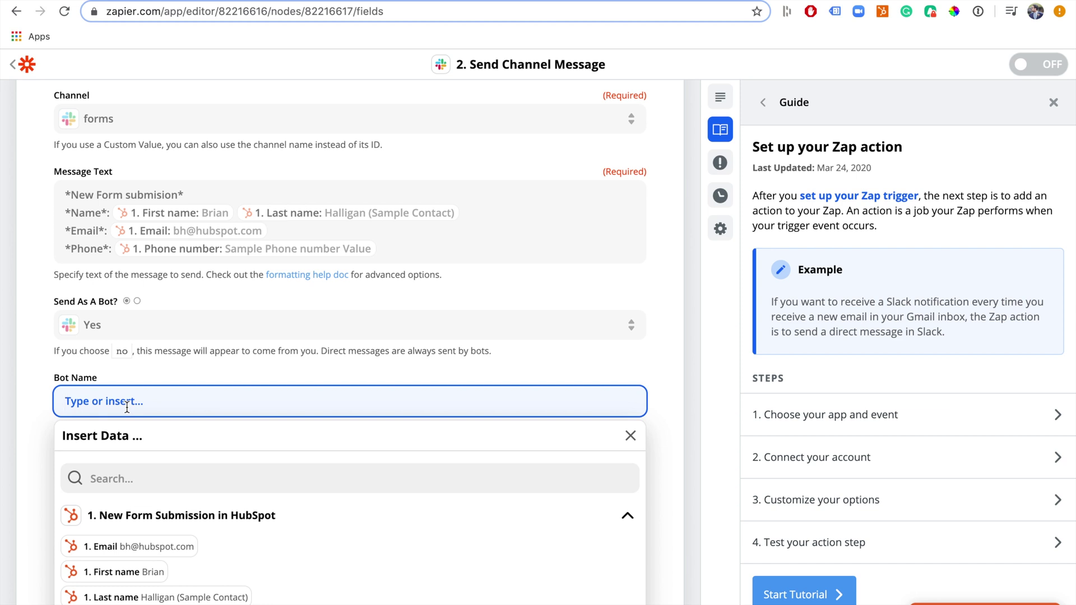
text(Hubspot Bot)
click(27, 425)
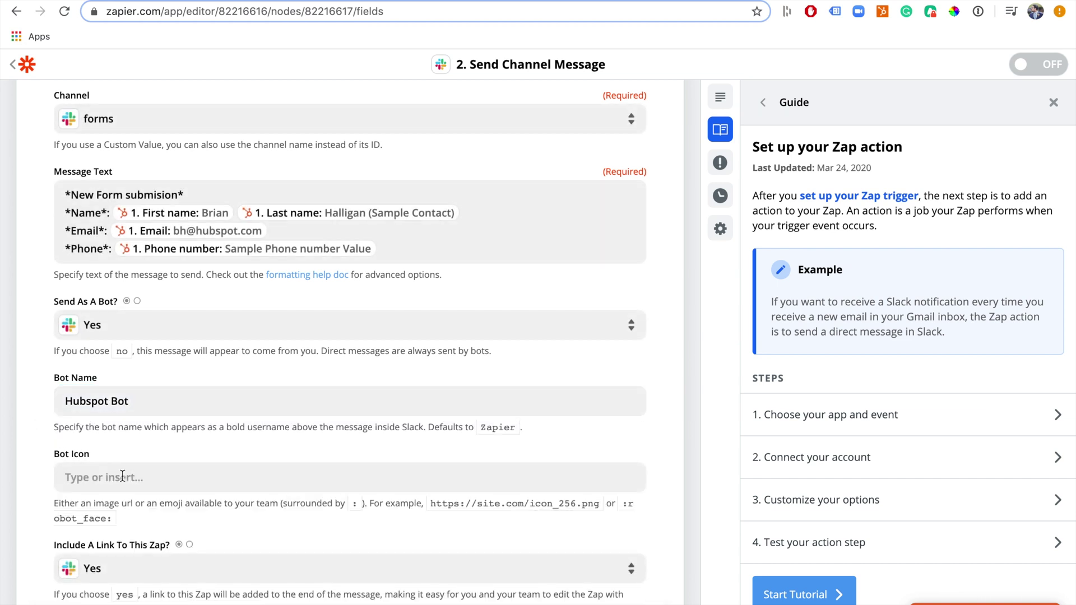
click(168, 479)
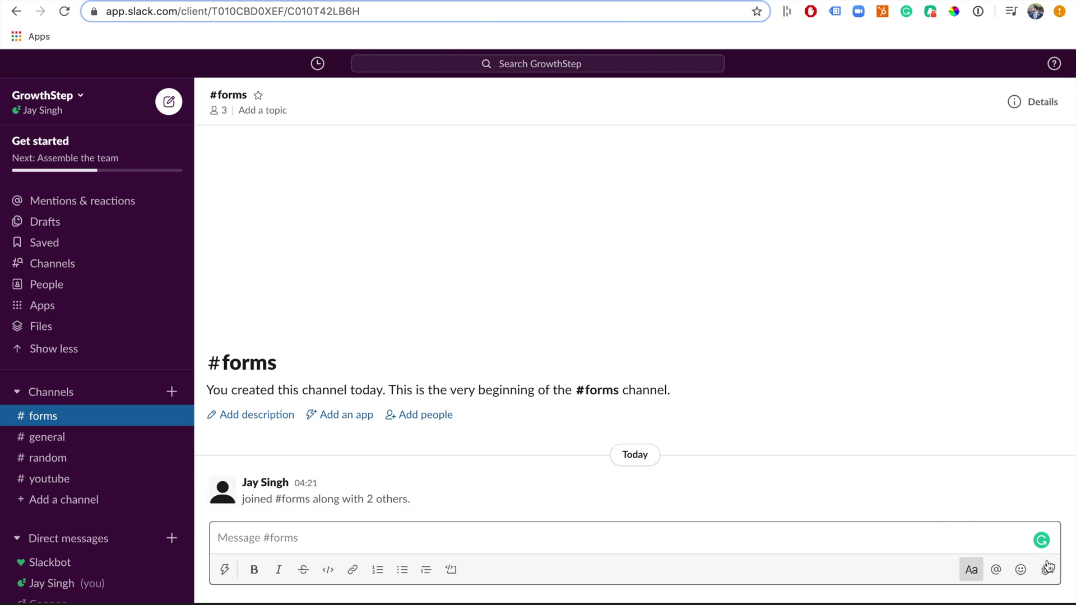
Insert the lower_left_fountain_pen emoji, found by searching 'Pen', into #forms and select it to copy
click(1020, 570)
click(1020, 571)
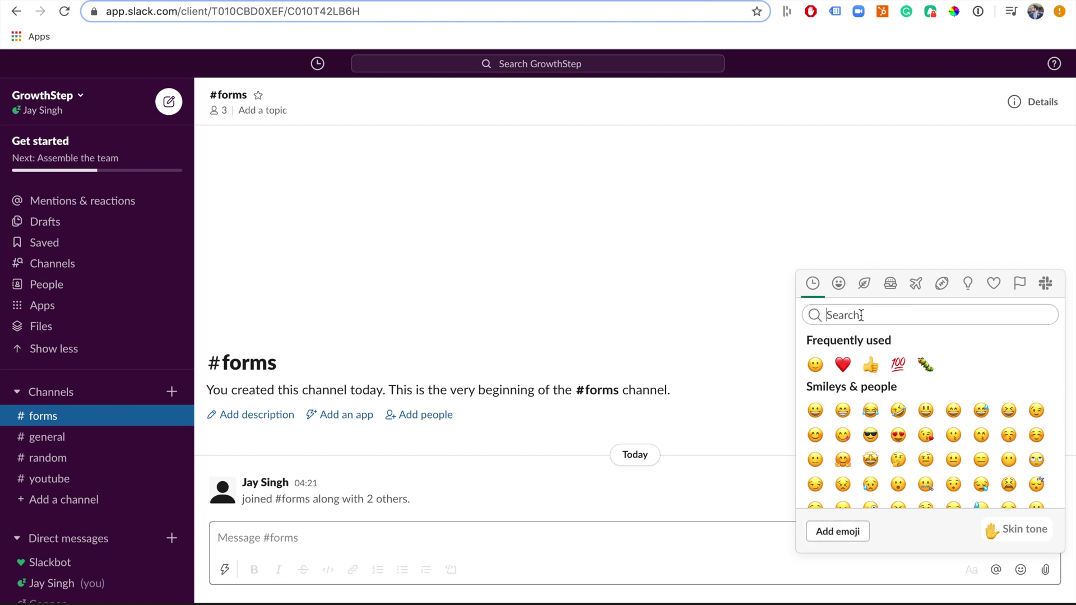
text(Pen)
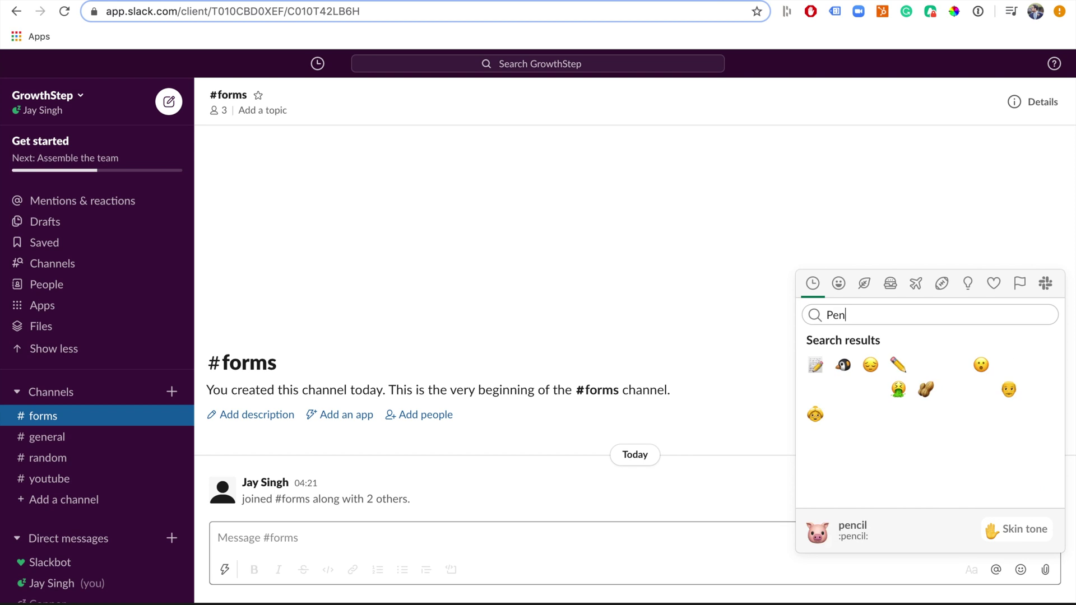
click(845, 390)
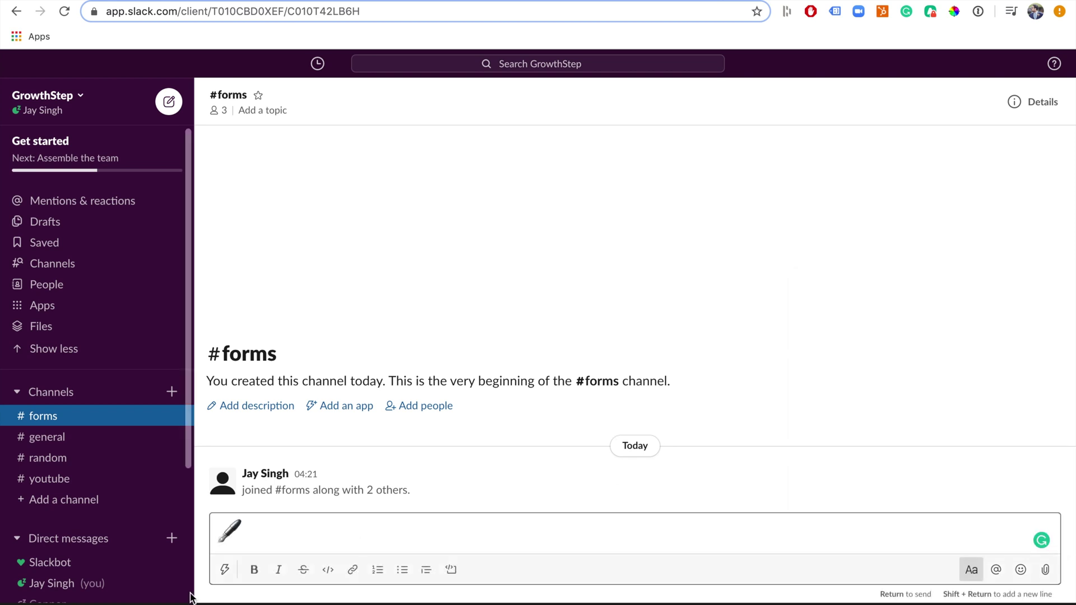
drag(252, 536, 213, 538)
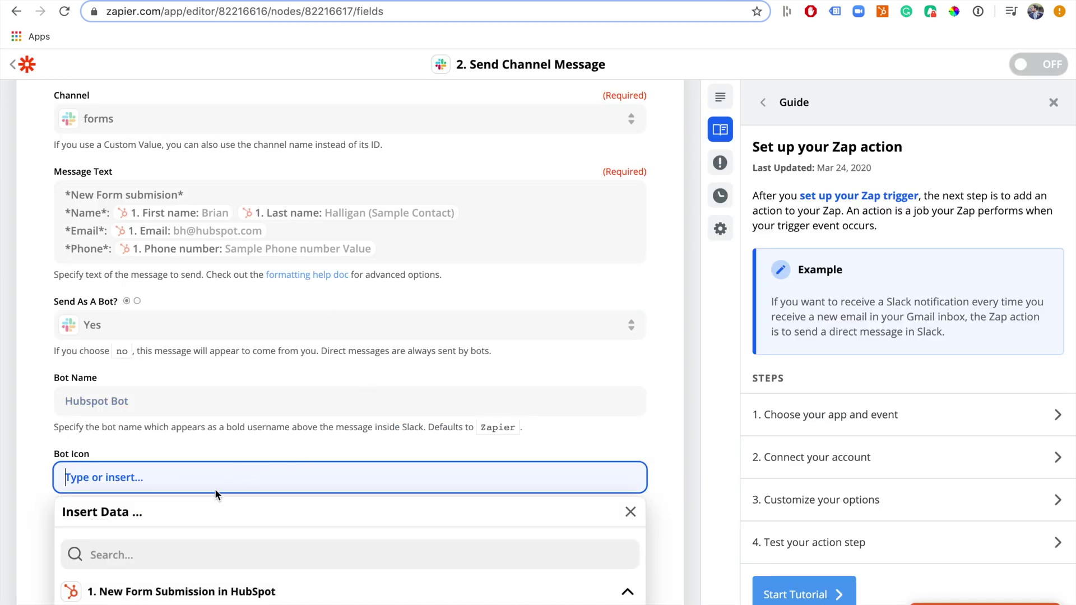
Paste the :lower_left_fountain_pen: emoji as the Slack bot icon
text(:lower_left_fountain_pen:)
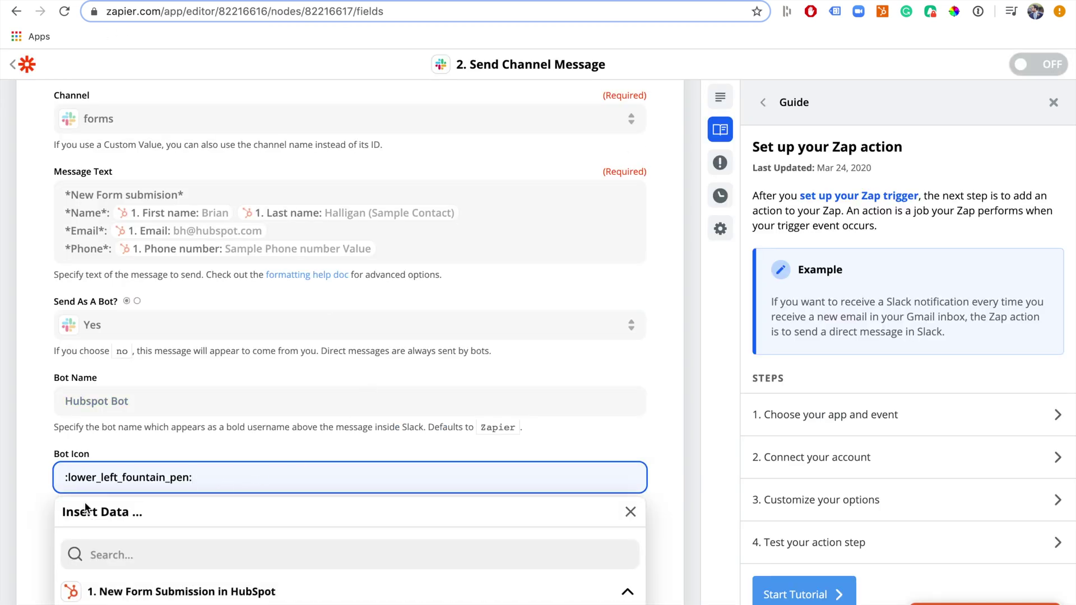
click(40, 512)
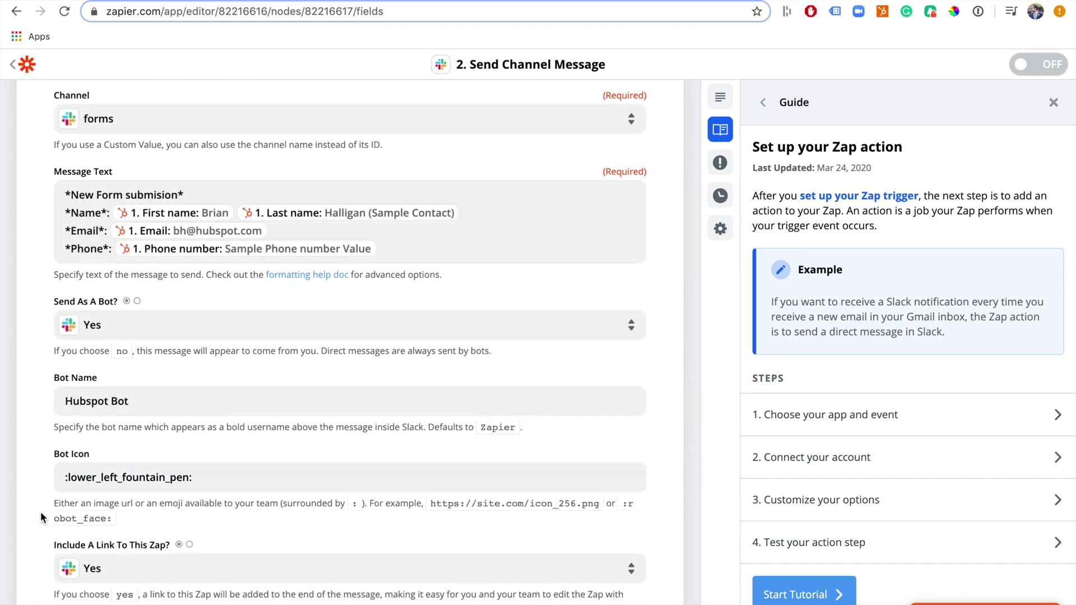
scroll(40, 512, down, 2)
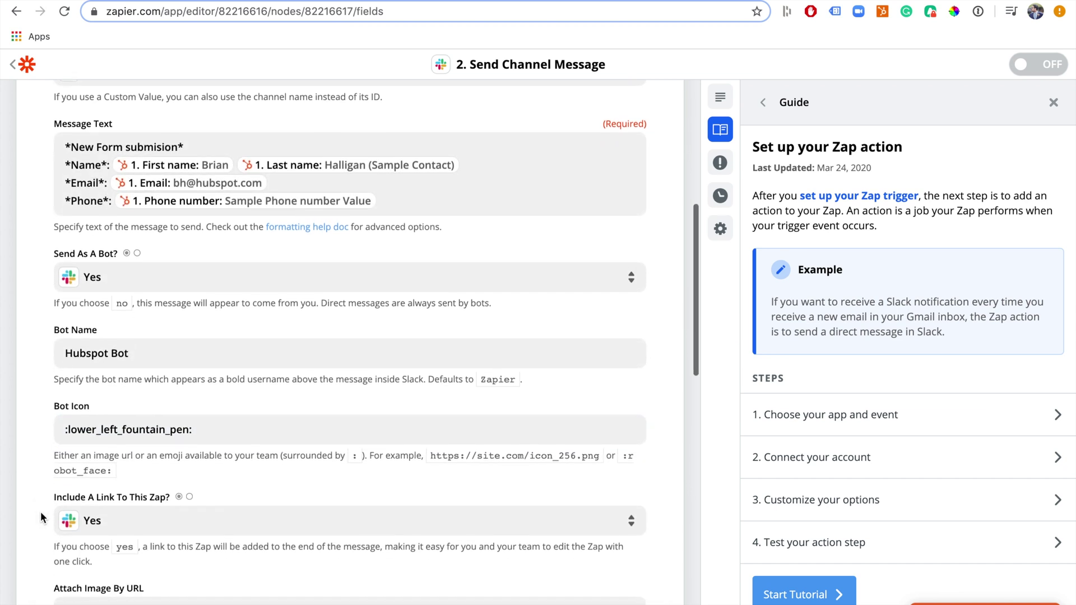
scroll(41, 512, down, 1)
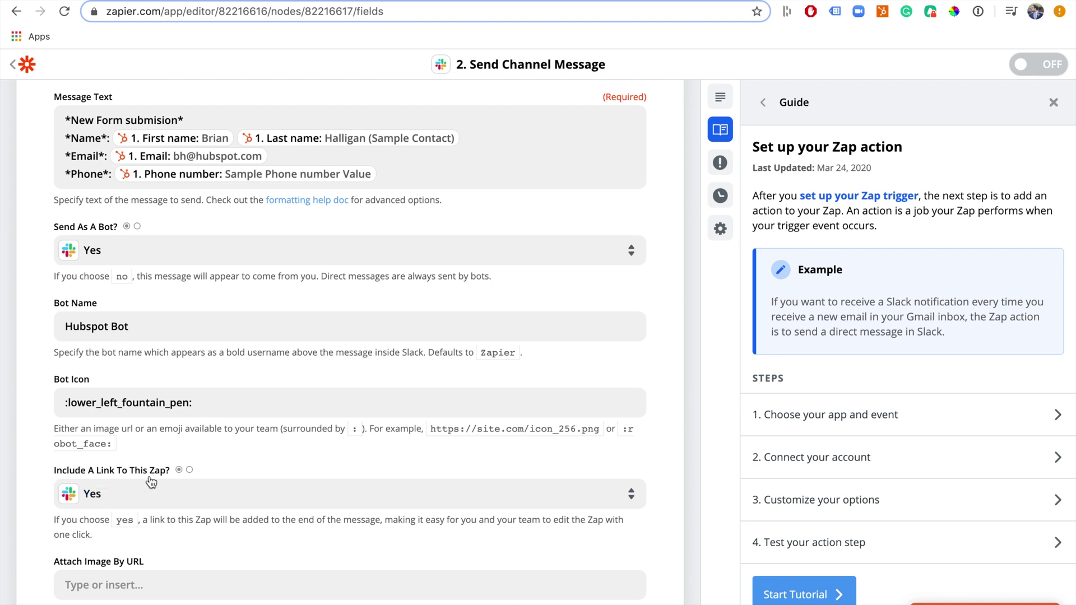
Set Include A Link To This Zap? to No and continue
click(125, 497)
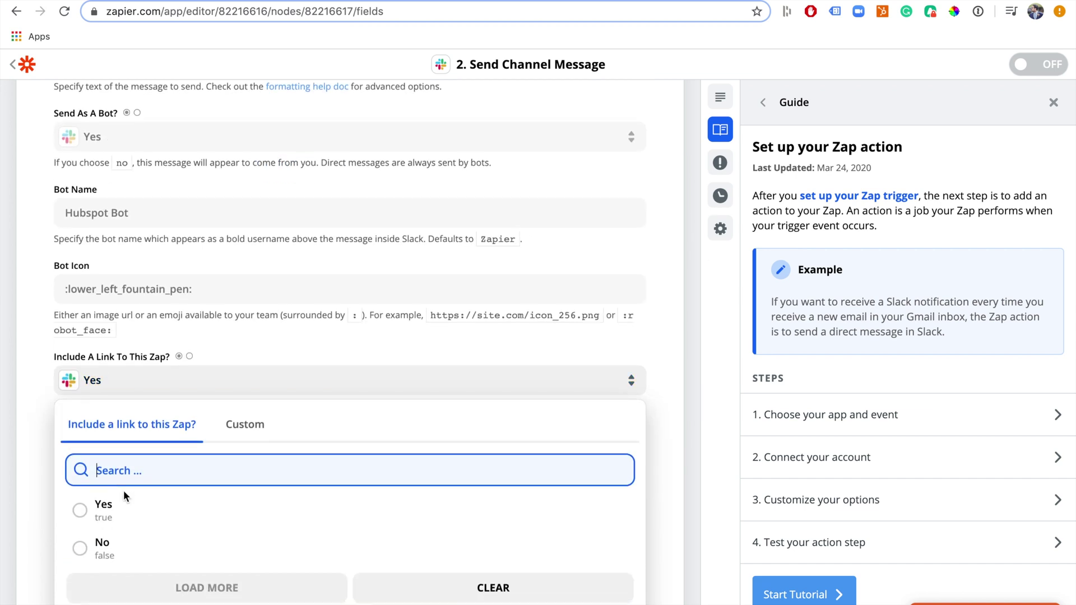
click(112, 555)
scroll(27, 475, down, 4)
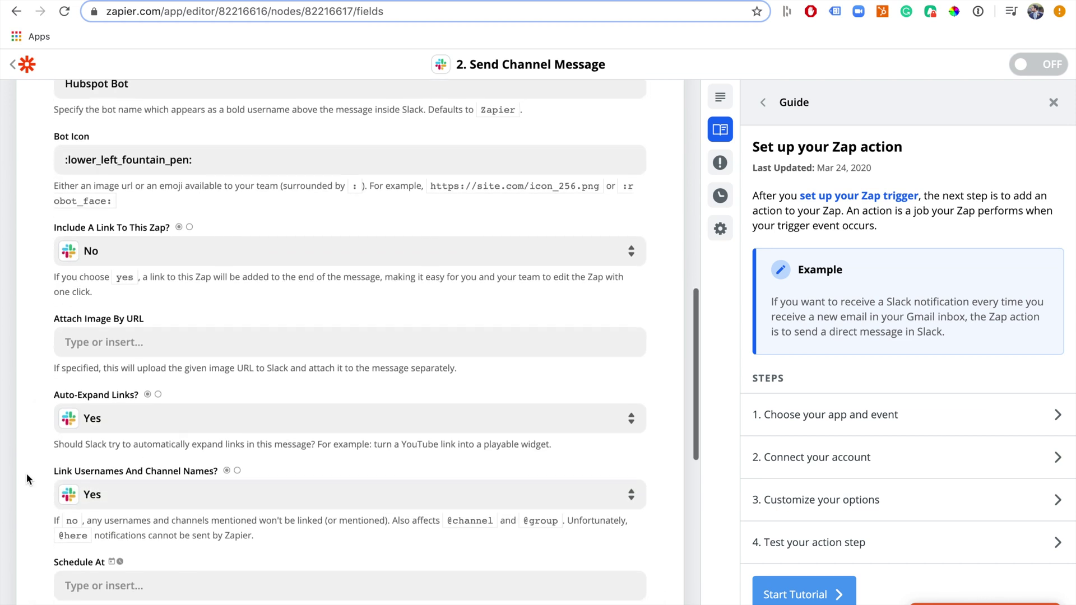
scroll(26, 475, down, 6)
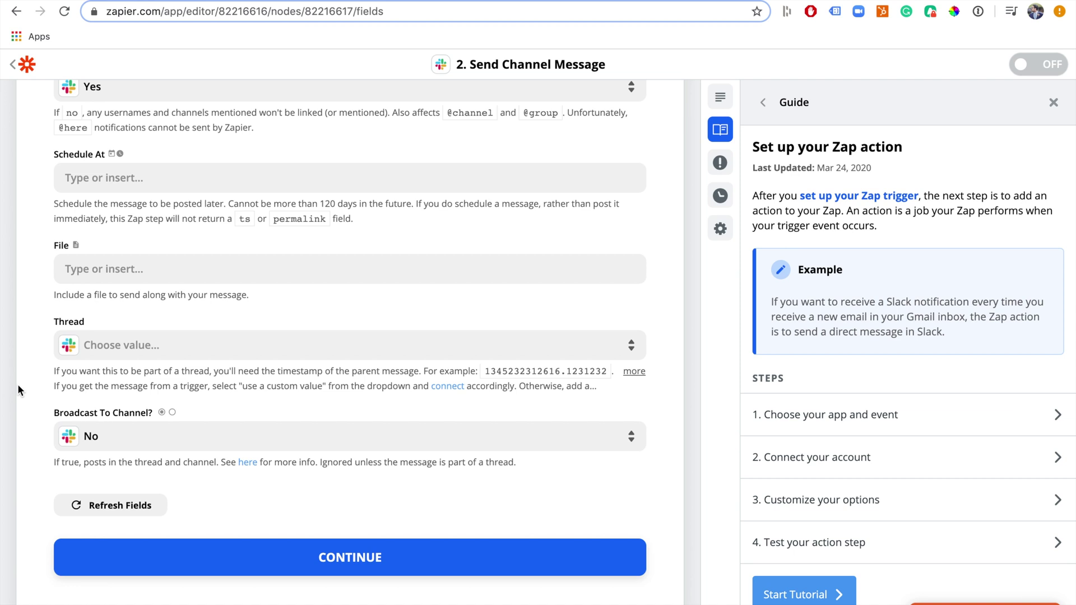
click(310, 563)
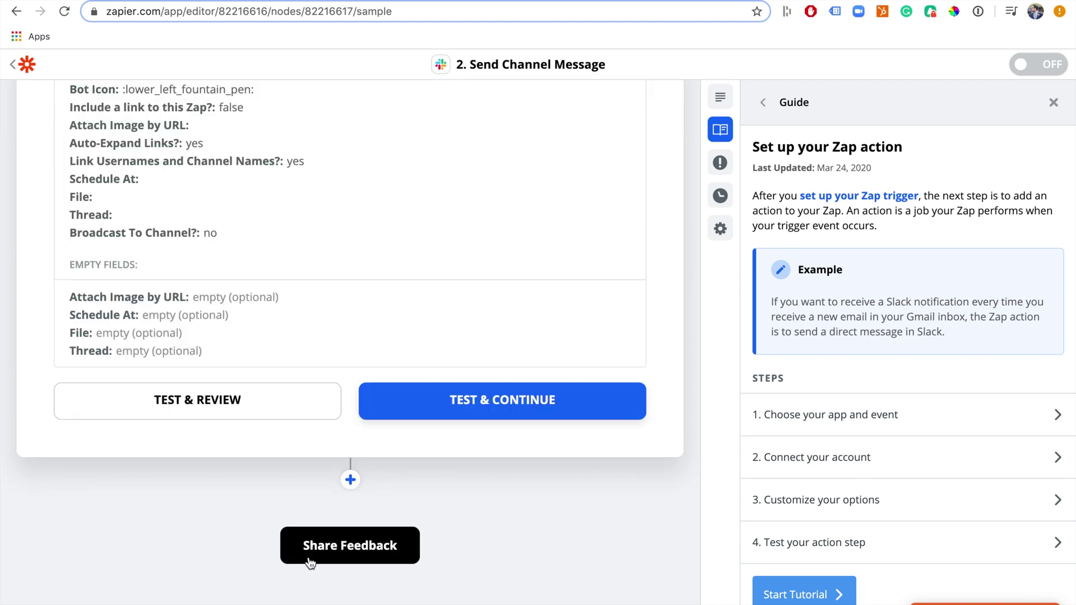
Send the test channel message to Slack, then switch to #forms to check it
scroll(310, 563, up, 2)
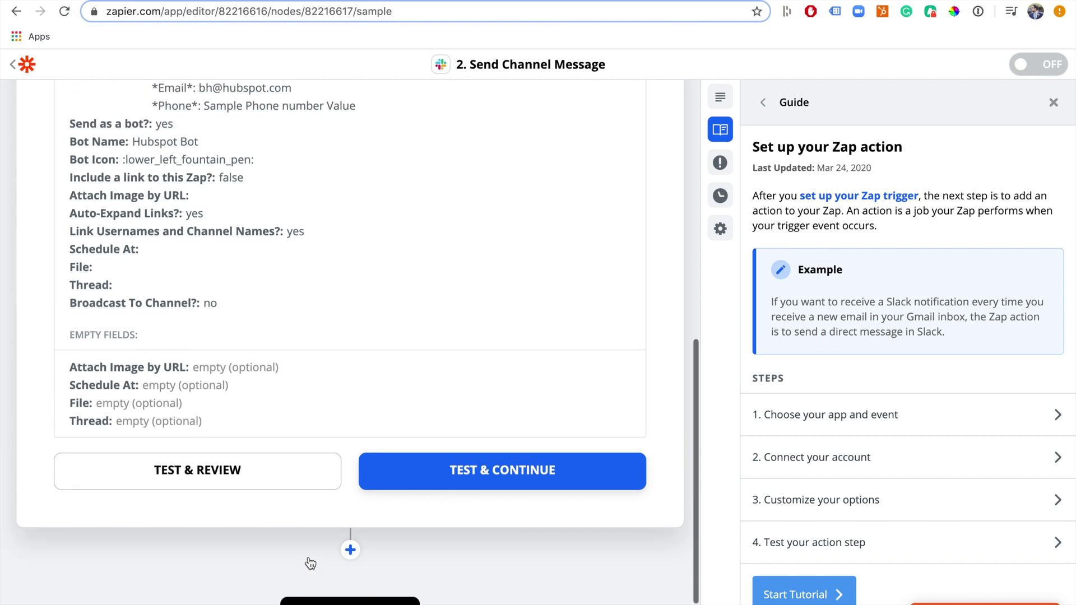
click(504, 470)
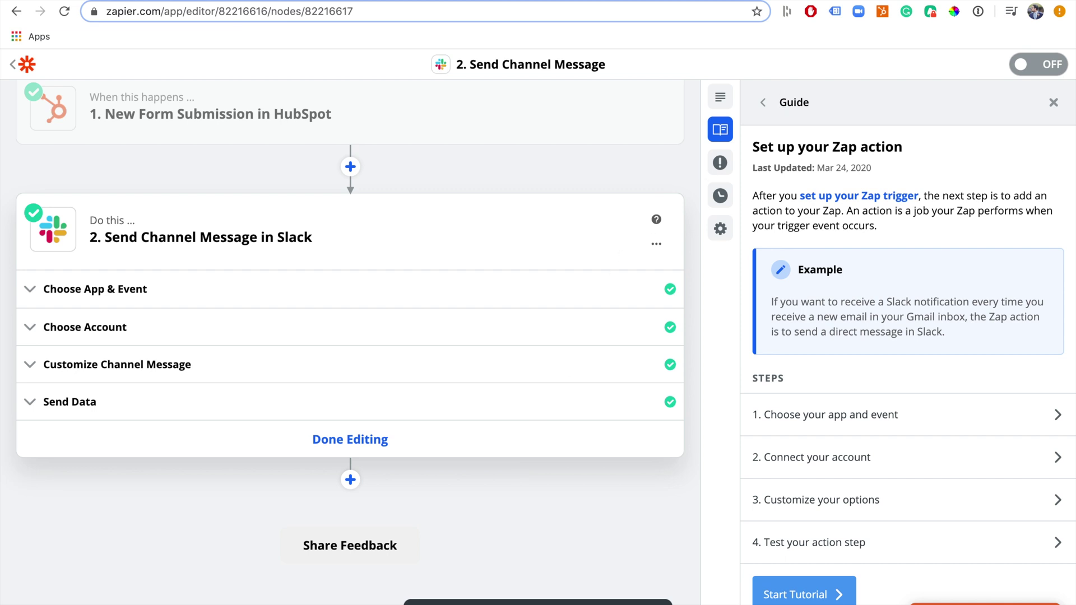
key(ctrl+Tab)
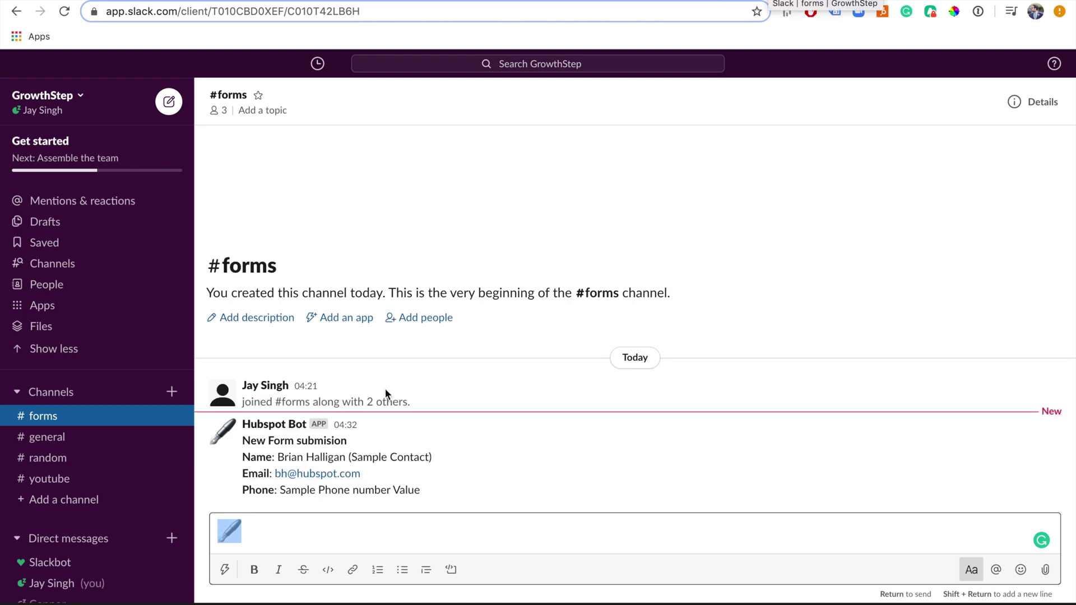
Delete the leftover pen emoji from the #forms message box and close Zapier's guide panel
click(288, 527)
key(BackSpace)
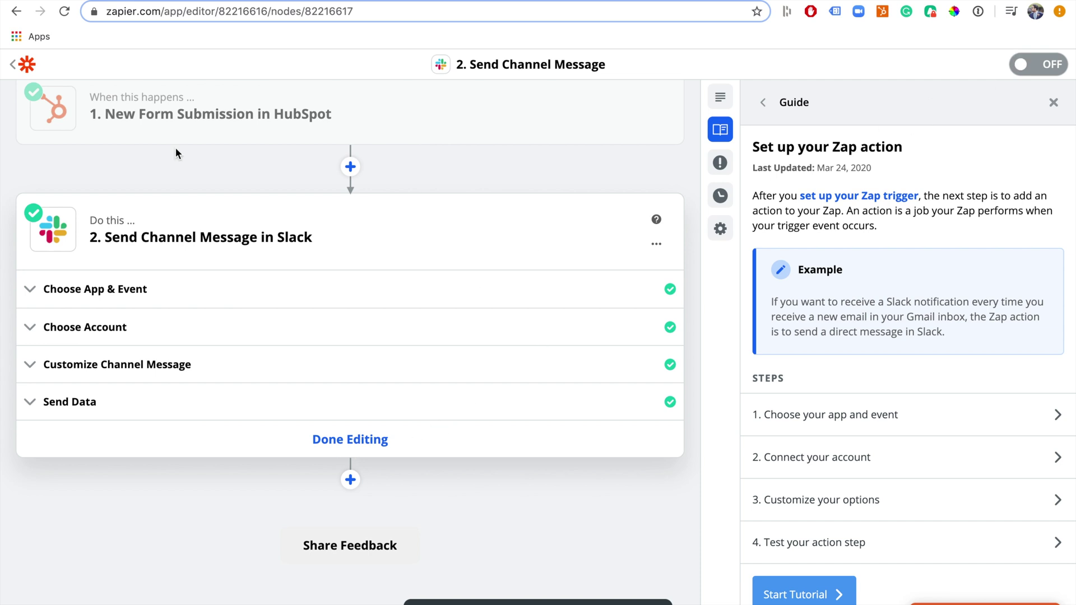
click(1051, 106)
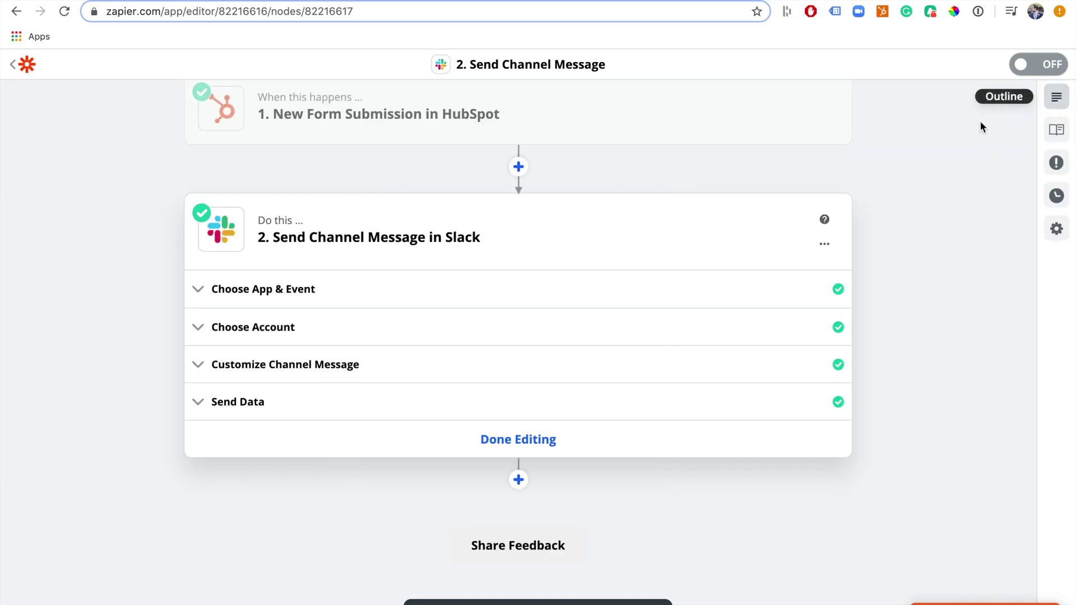
click(108, 71)
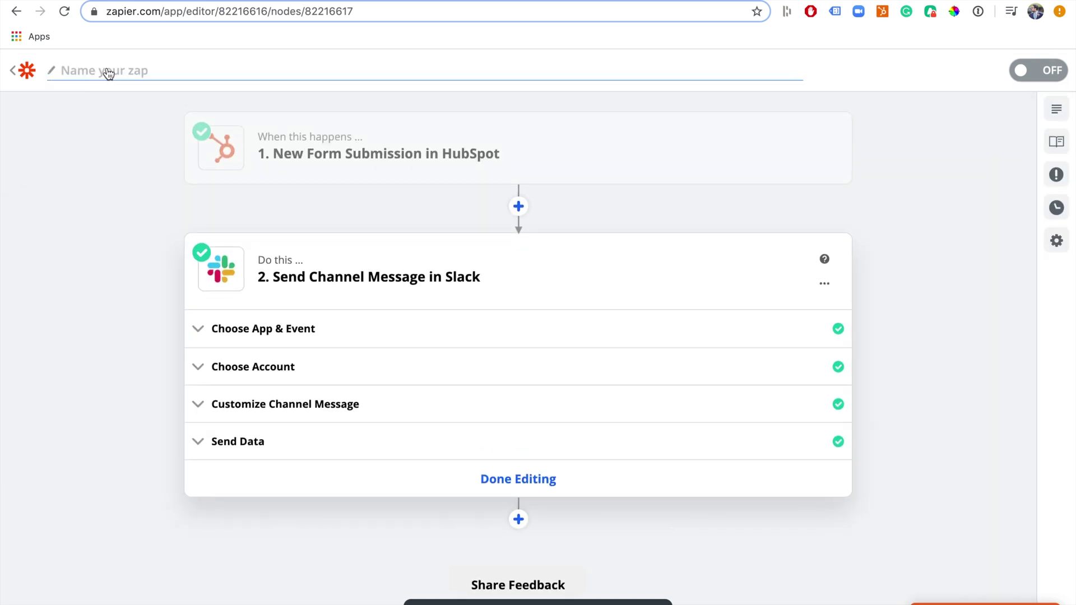
Name the Zap 'HS form to Slack', switch it ON, and go back to the Zaps list
text(HS form)
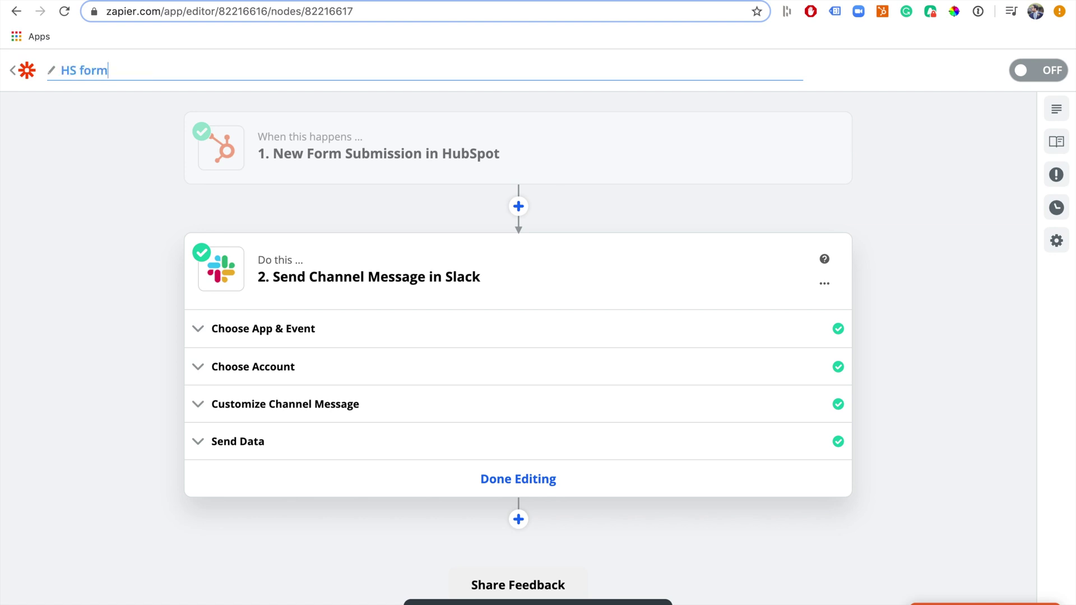
text( to Slack)
click(1020, 72)
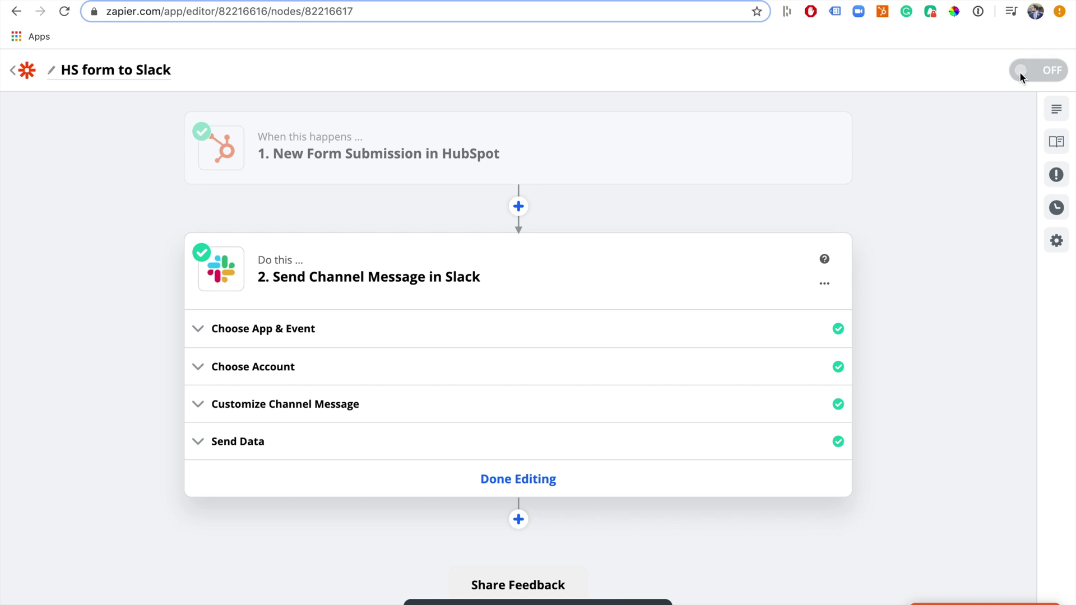
click(1020, 72)
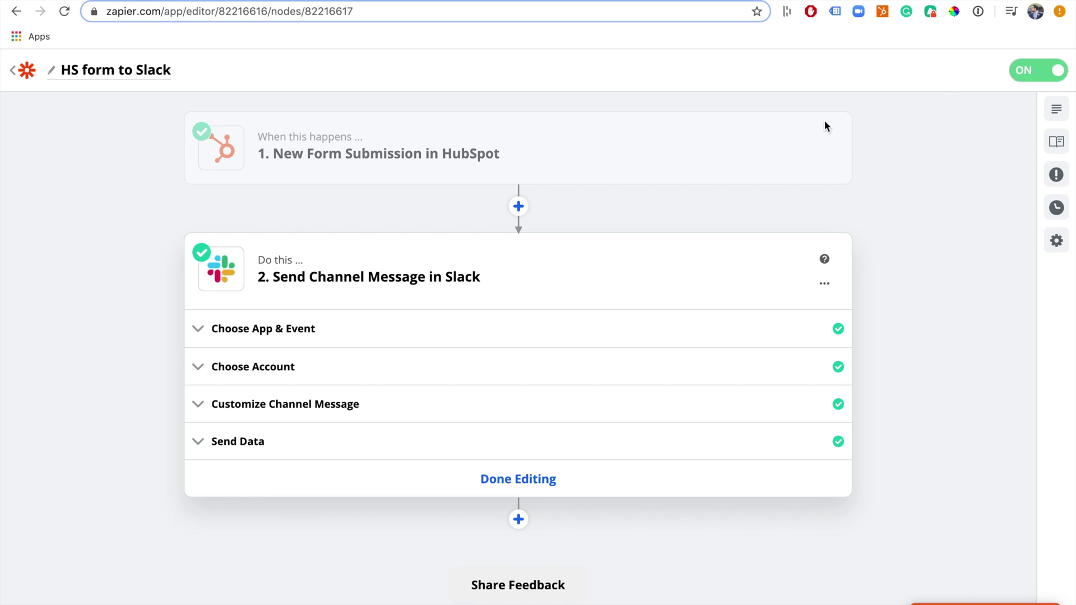
click(17, 76)
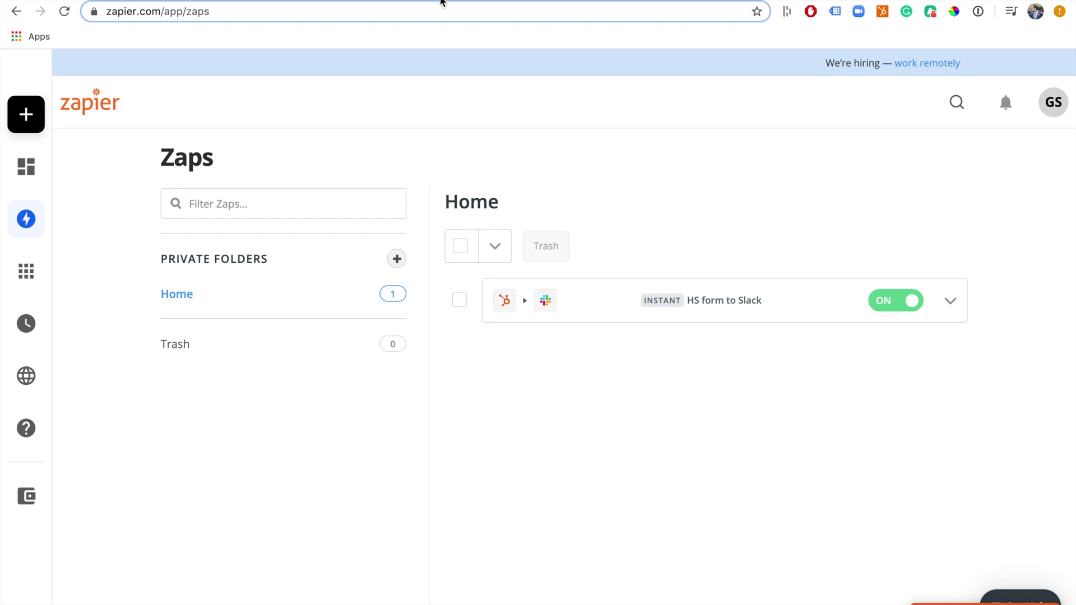
Fill the shared demo form with a test contact's email, first name, last name and phone number
key(ctrl+Tab)
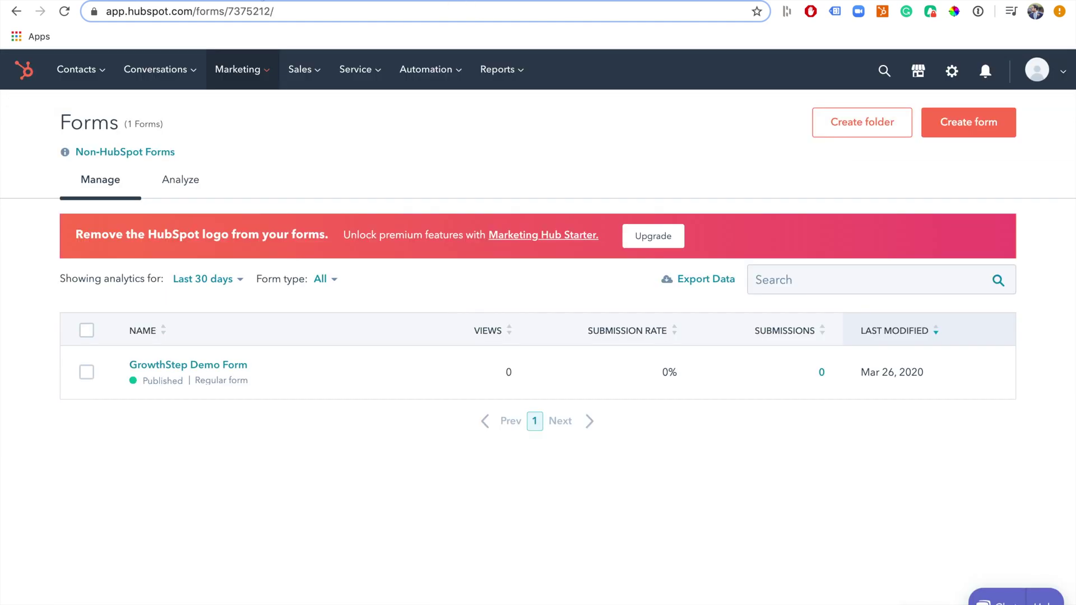
key(ctrl+Tab)
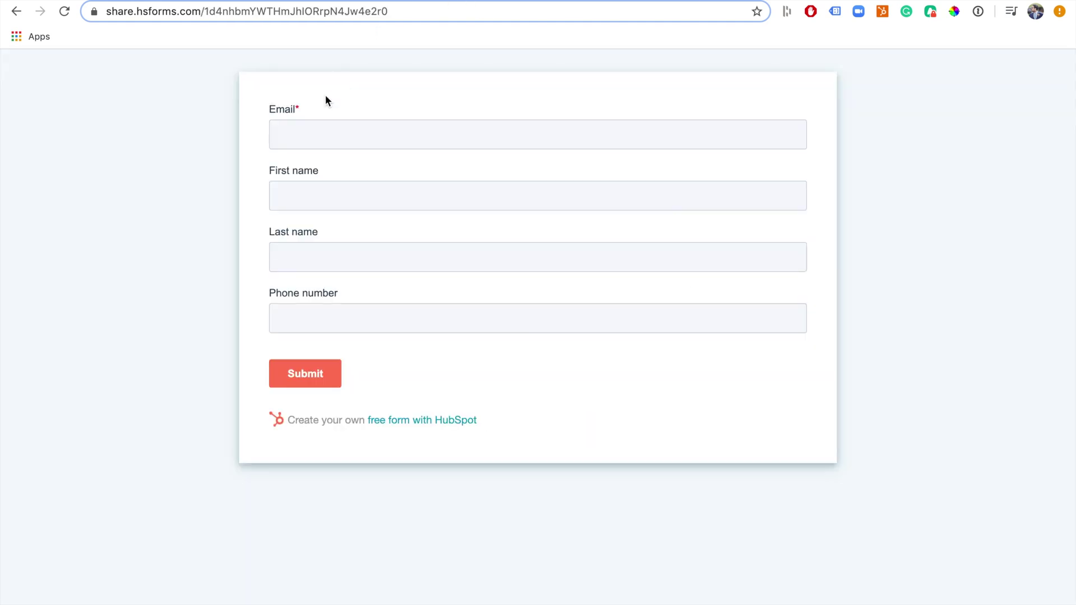
click(313, 129)
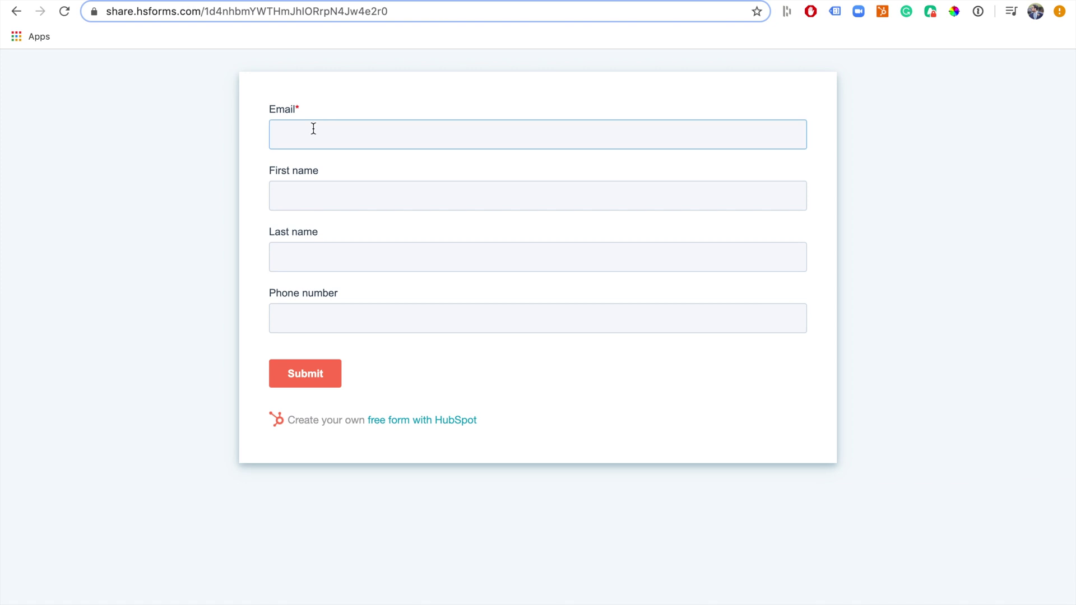
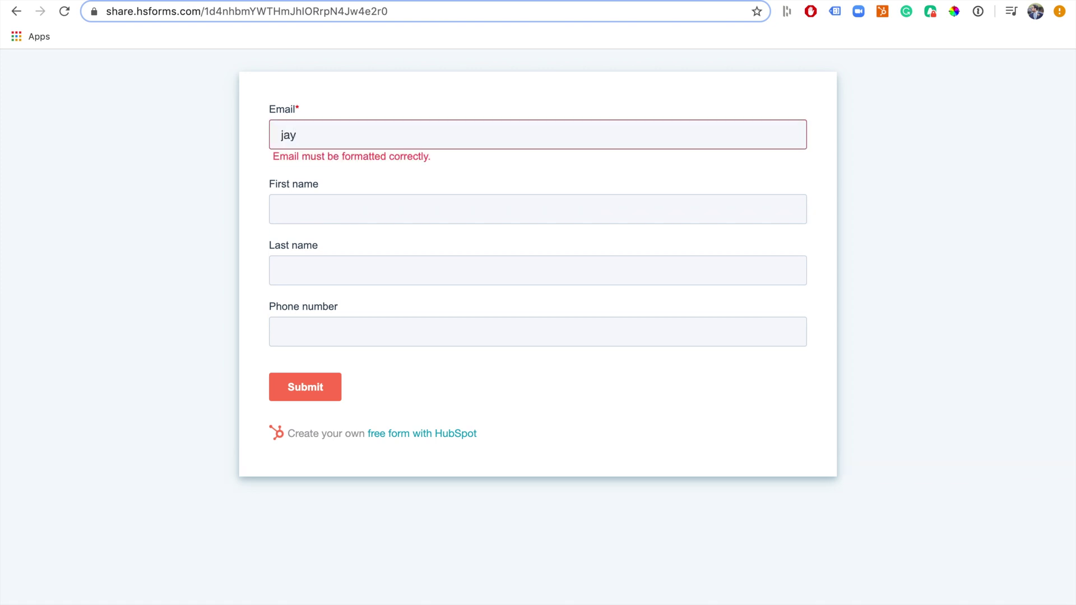
click(329, 209)
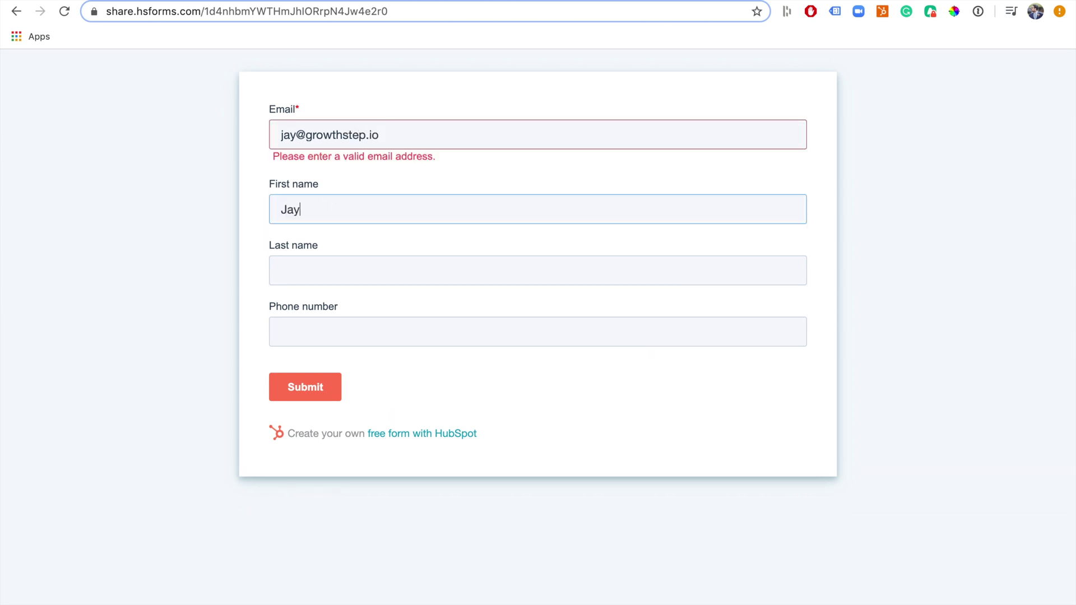
click(281, 270)
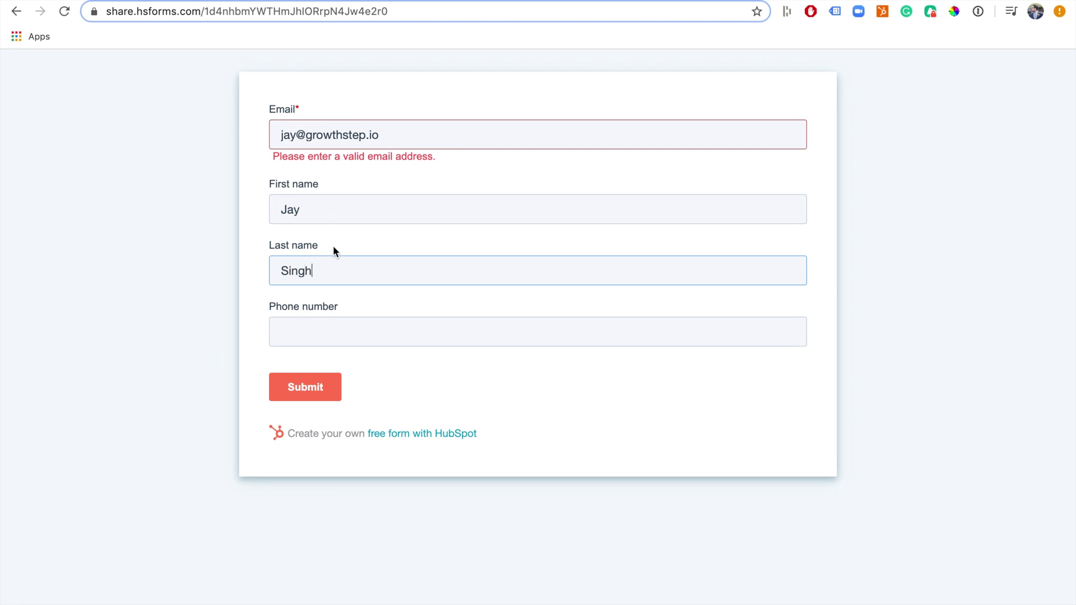
click(340, 330)
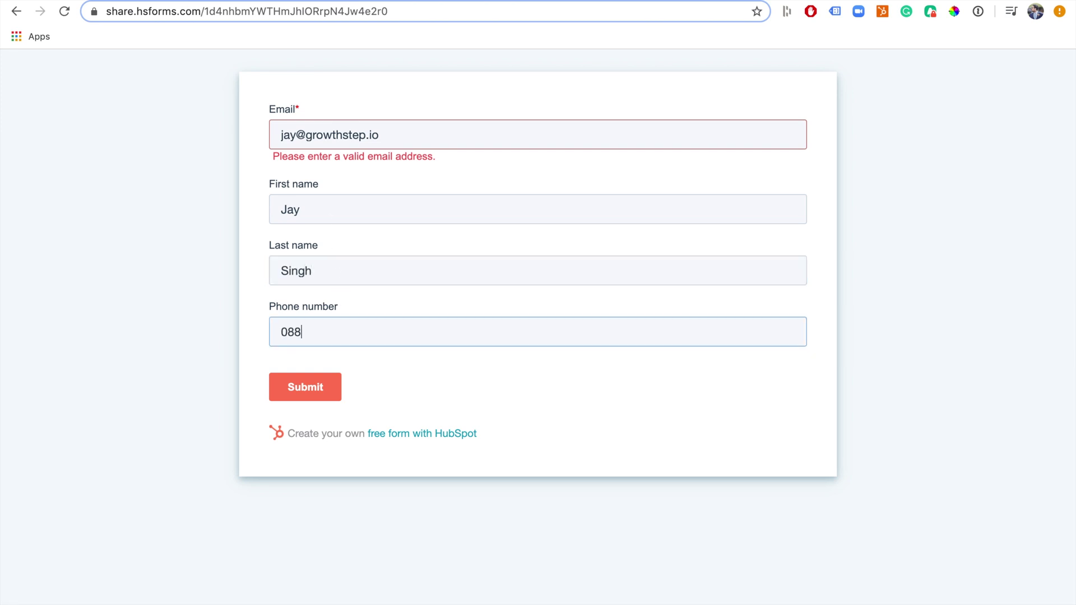
Submit the form, replace the rejected email with another address, and resubmit
click(311, 392)
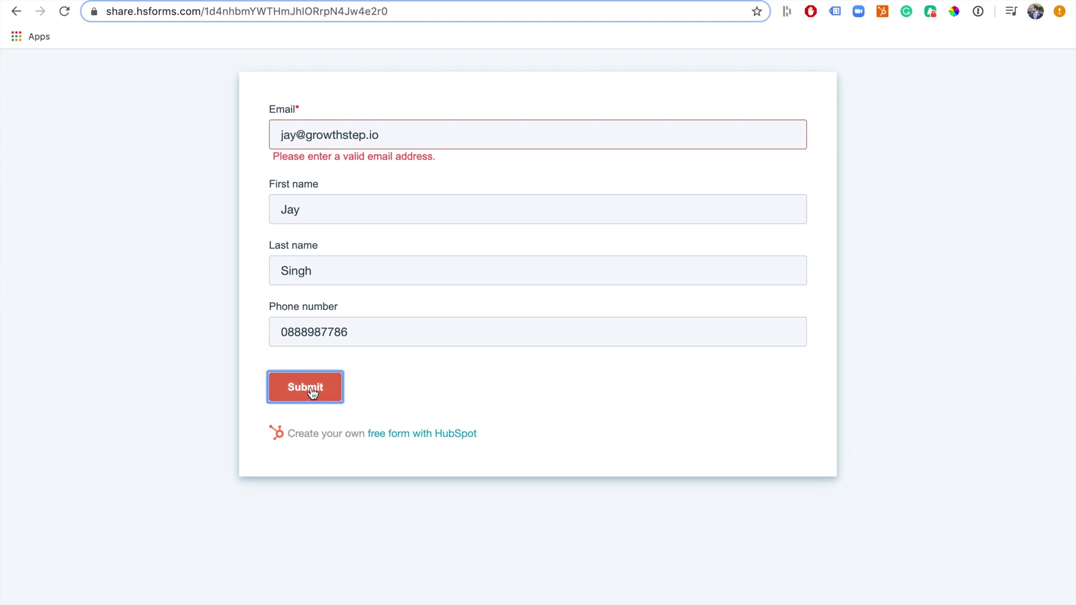
triple_click(374, 136)
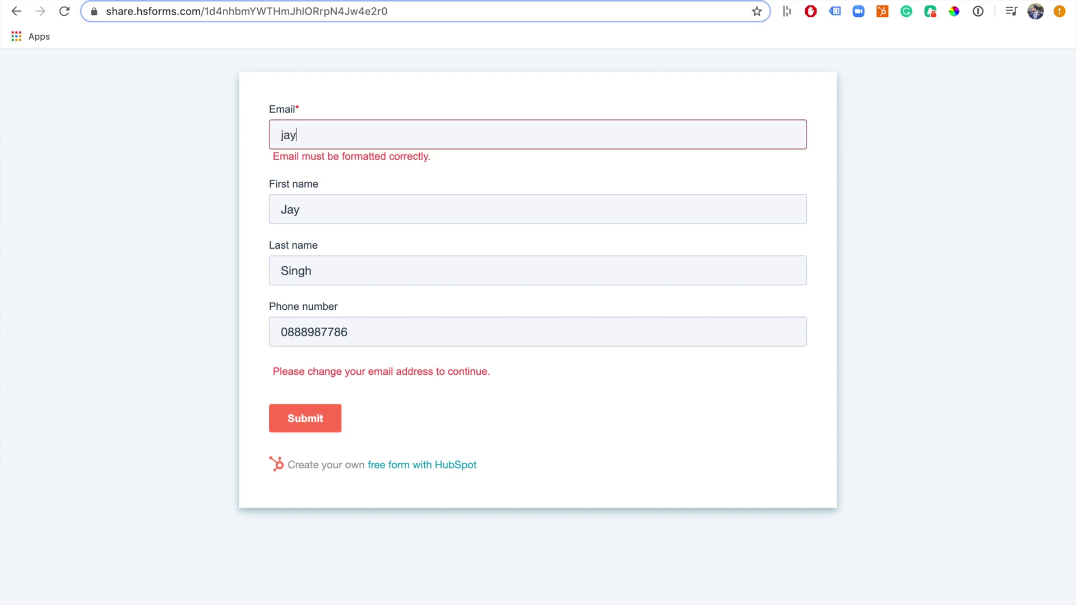
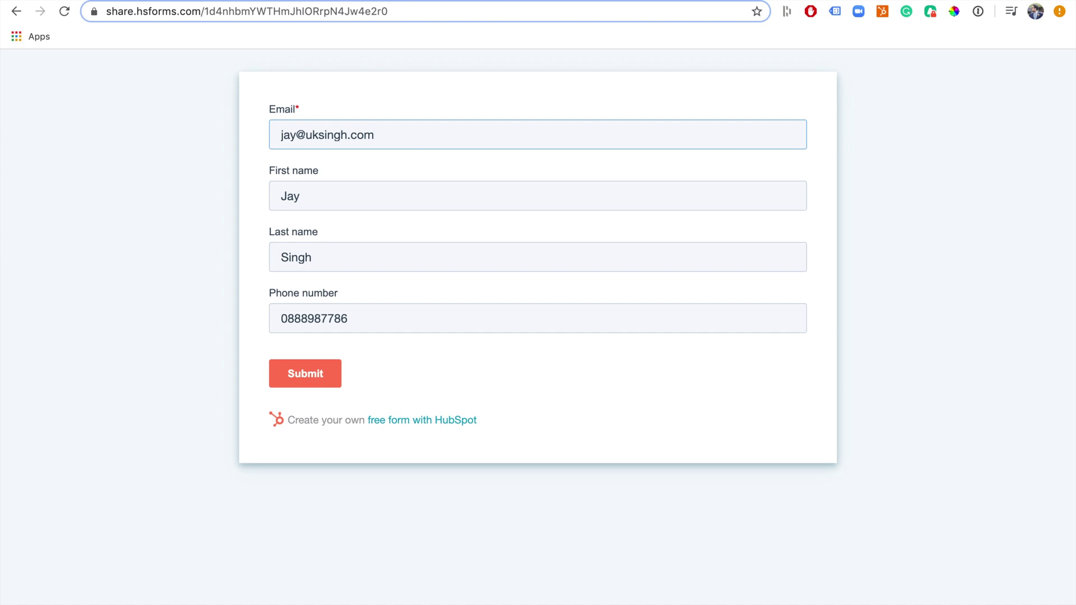
click(306, 378)
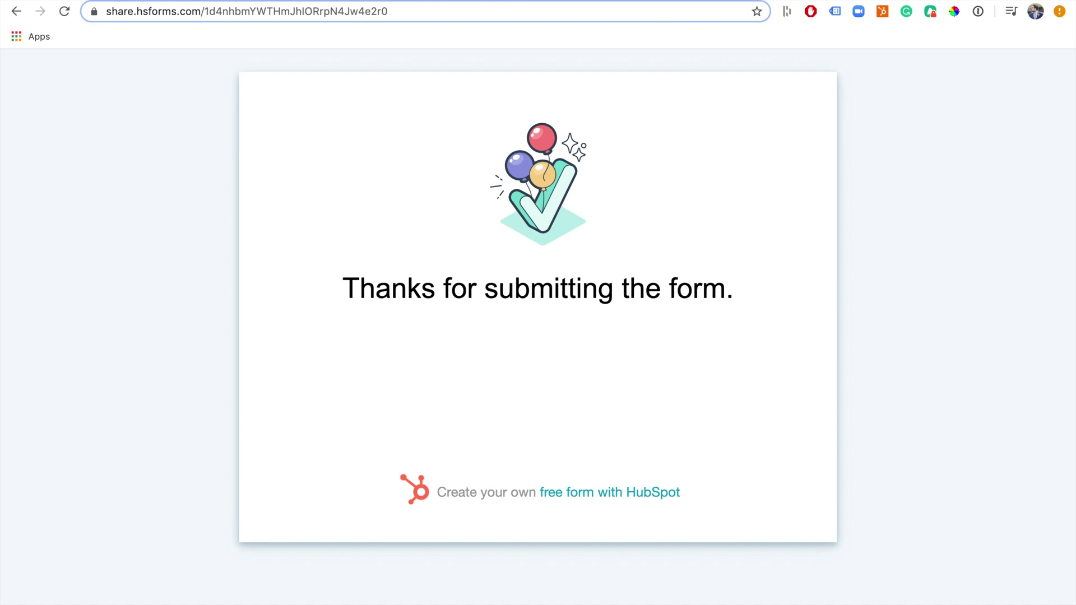
Check the new Hubspot Bot post in Slack's #forms, then return to the Zapier Zaps list
key(ctrl+Tab)
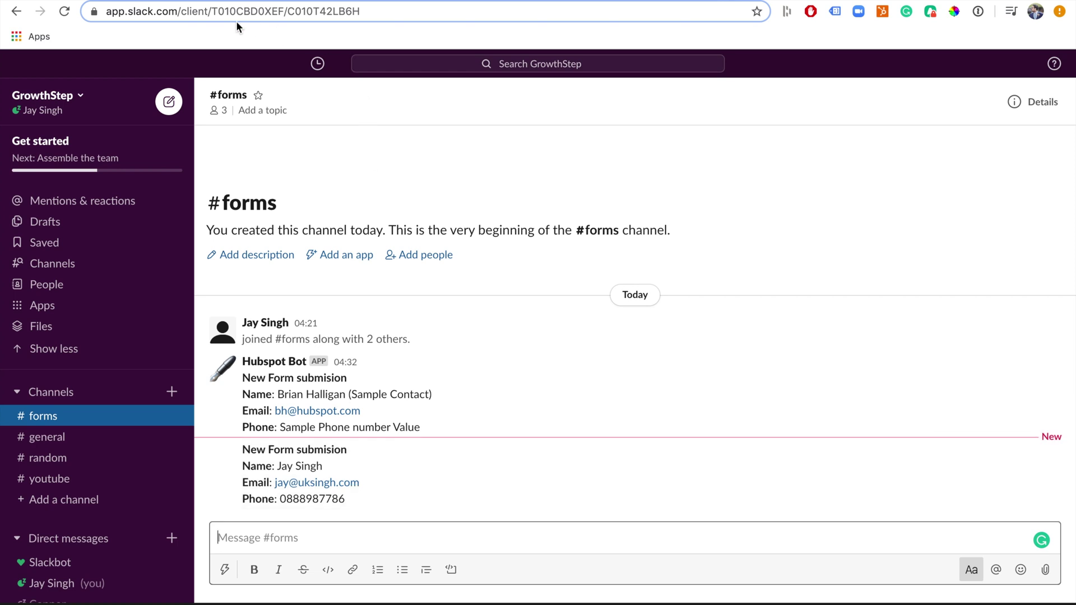
key(ctrl+Tab)
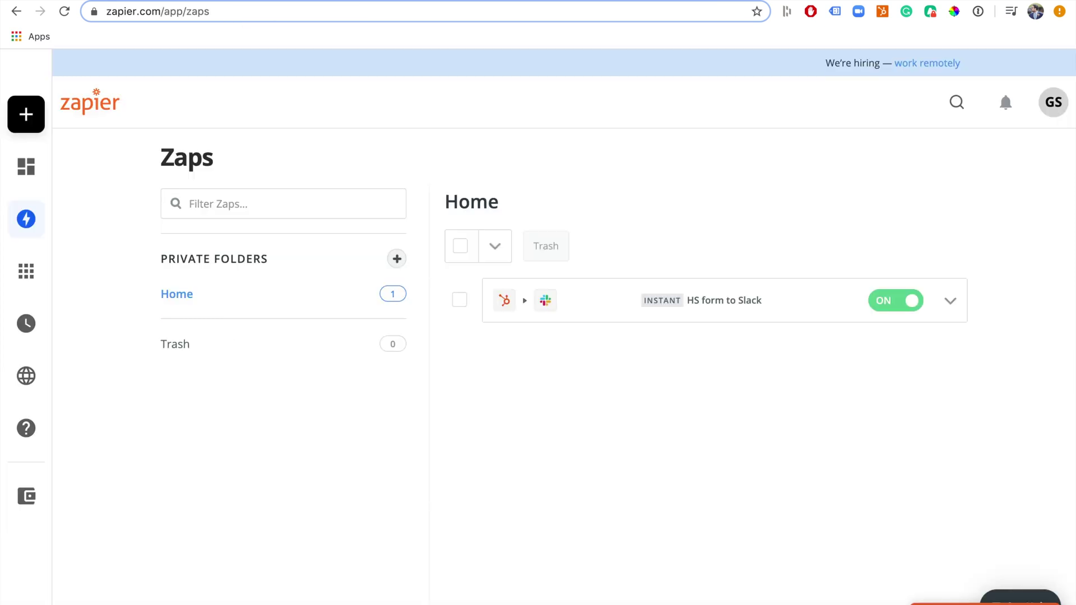
Open the 'HS form to Slack' Zap and go to the HubSpot forms list
click(619, 304)
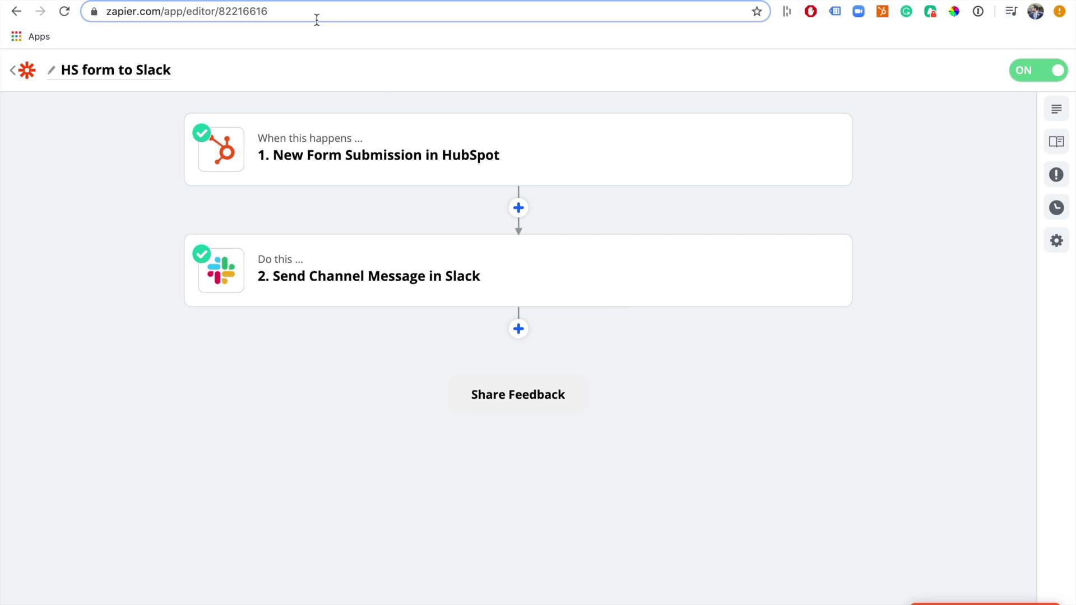
key(ctrl+Tab)
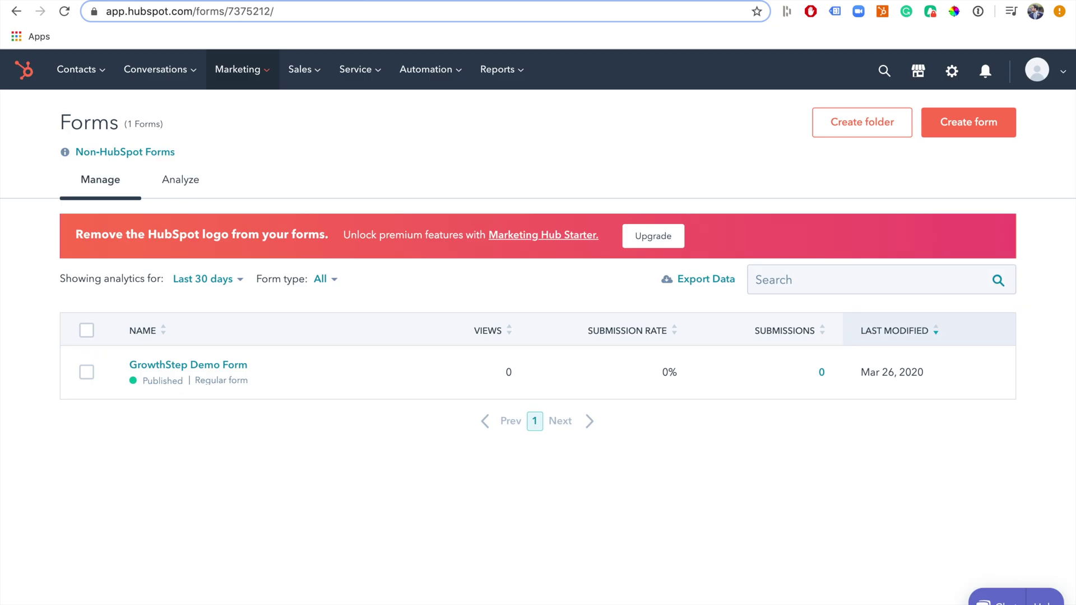
key(ctrl+Tab)
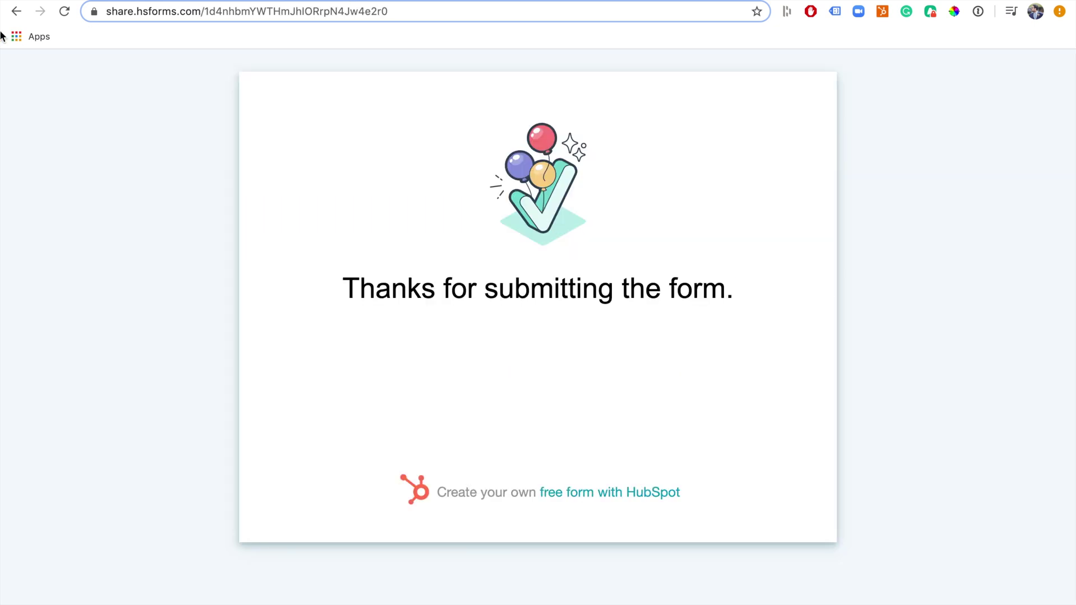
click(17, 12)
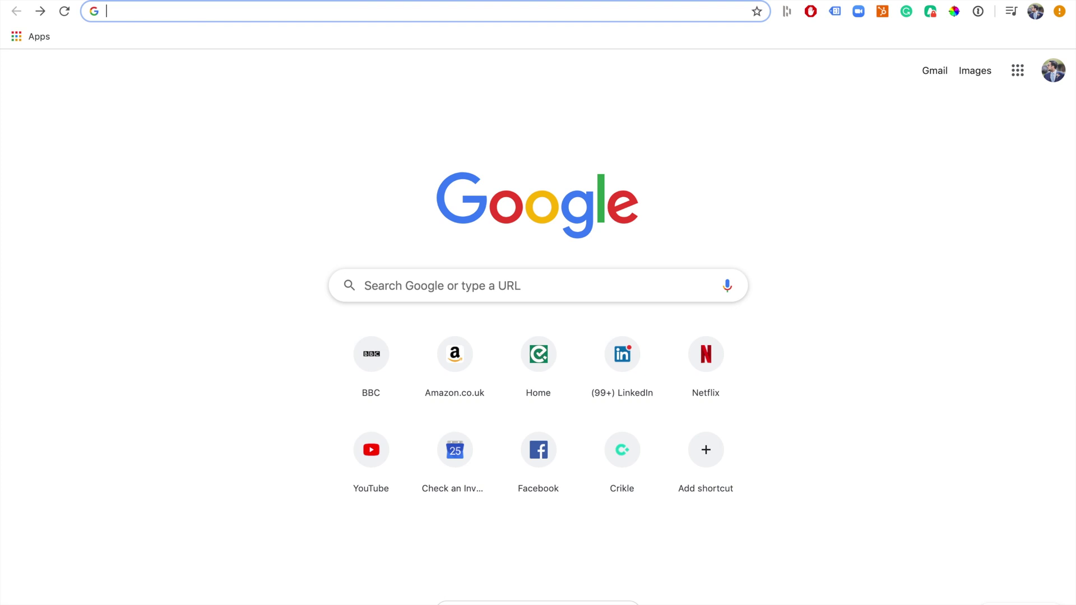
key(ctrl+shift+Tab)
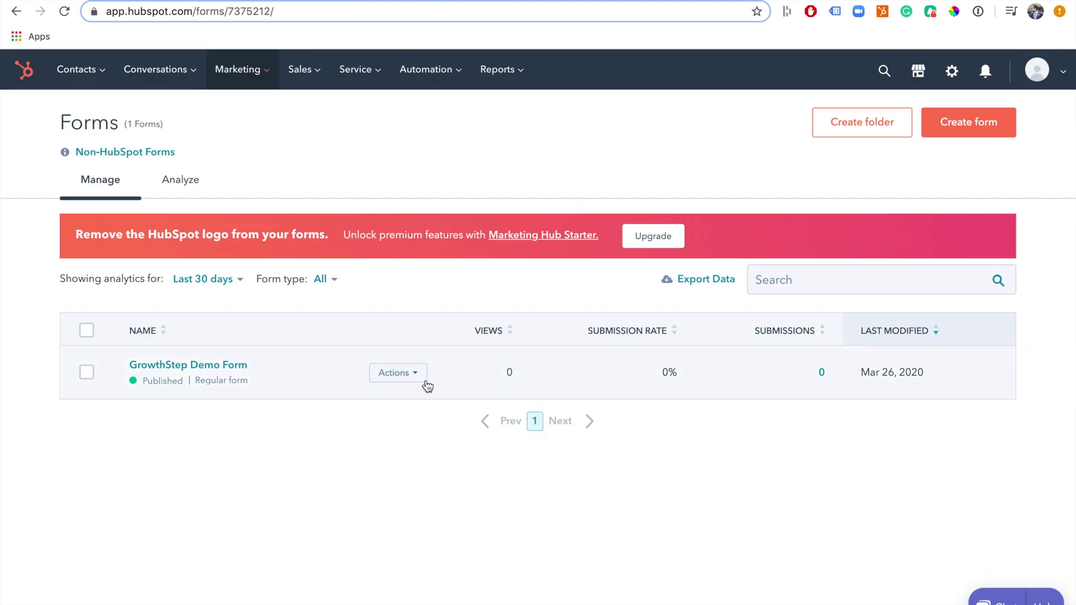
Copy the GrowthStep Demo Form share link, load it in a new tab, and return to the Zap editor
click(419, 372)
click(420, 335)
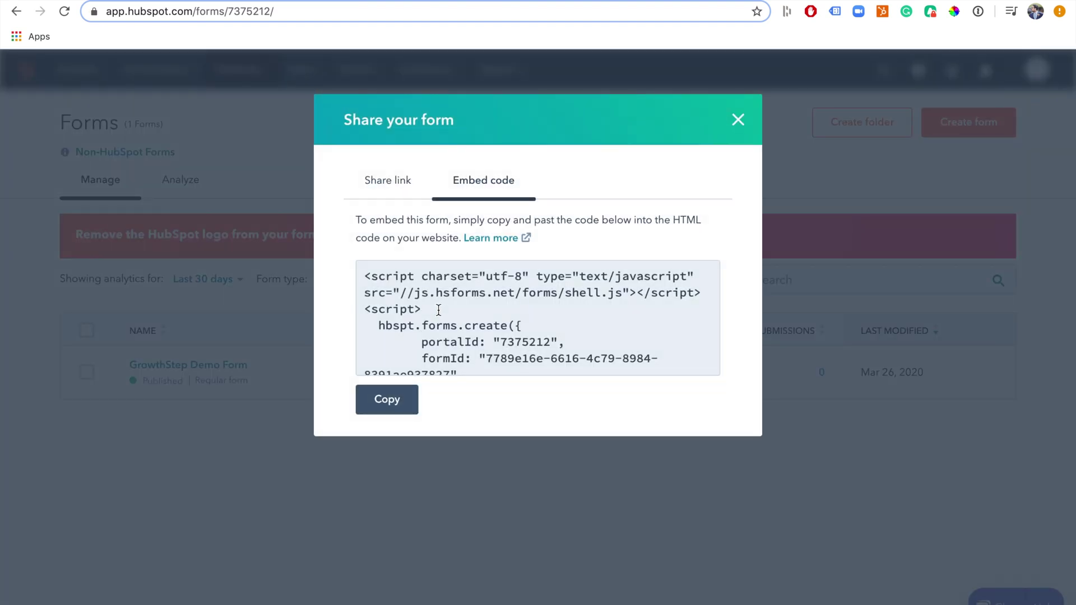
click(395, 183)
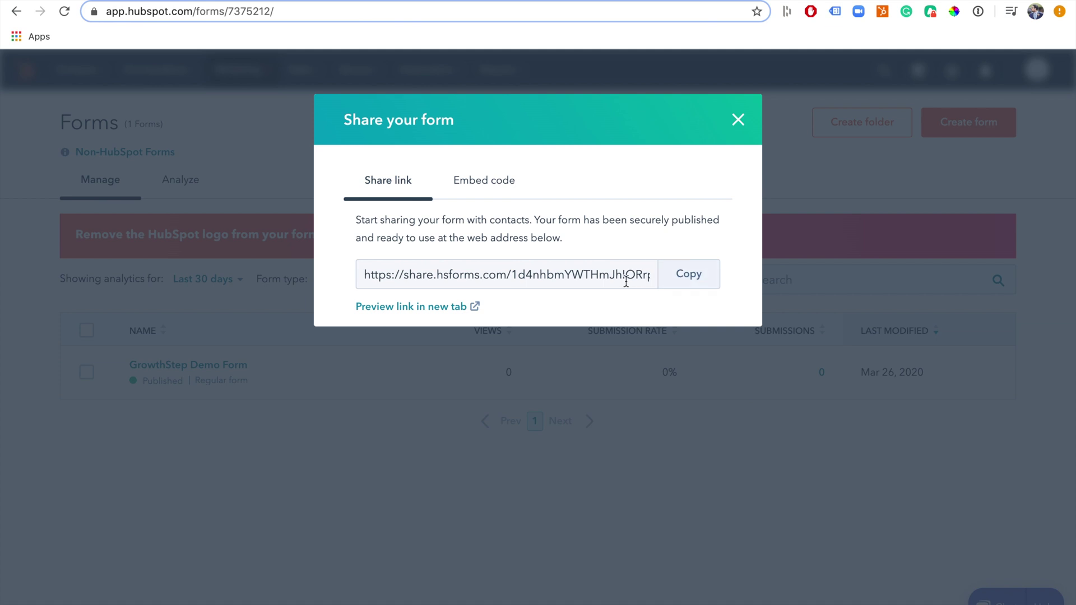
click(697, 277)
key(super+Left)
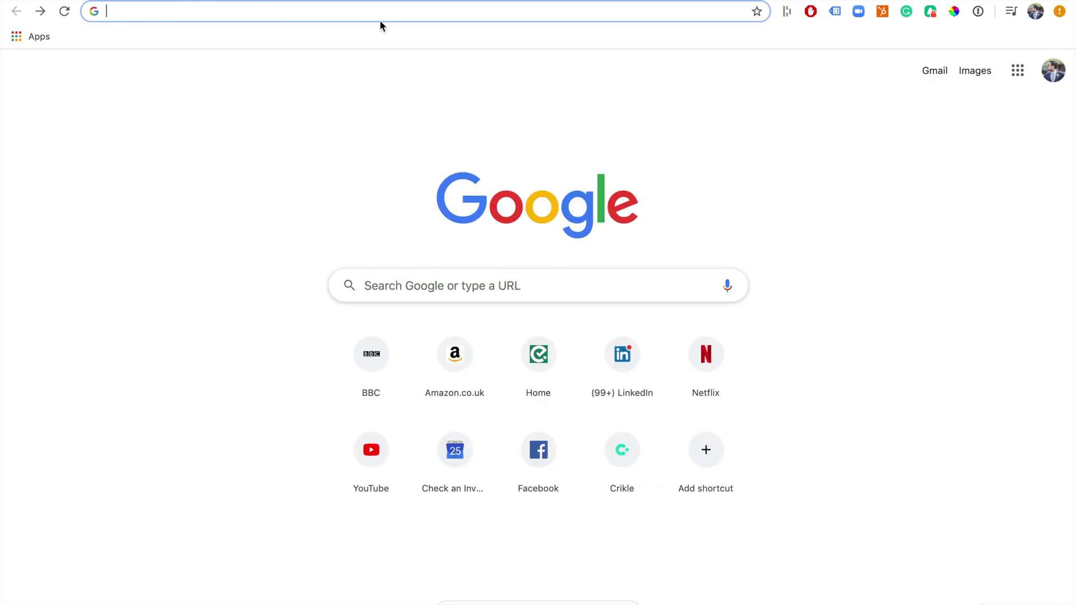
key(super+v)
key(Return)
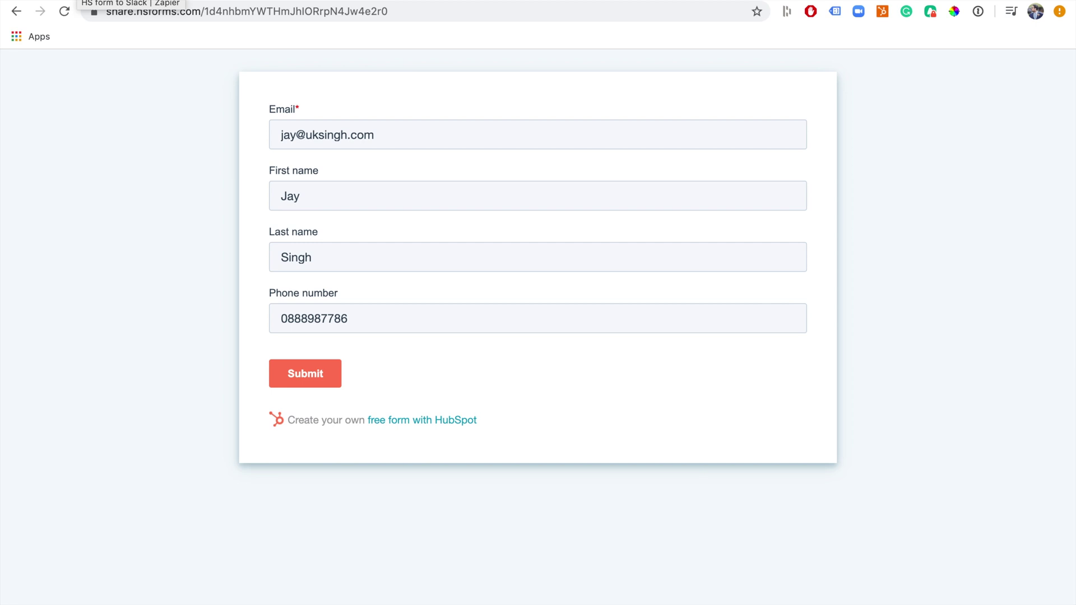
click(129, 1)
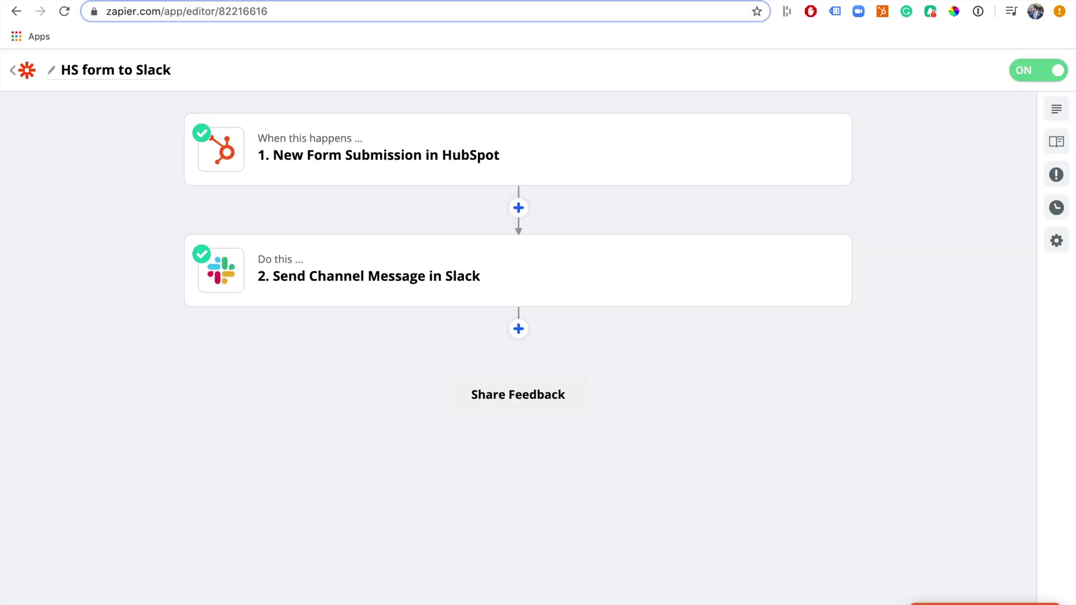
Insert a Lead Score by Zapier step, found by searching 'leadsc', after the HubSpot trigger
click(518, 208)
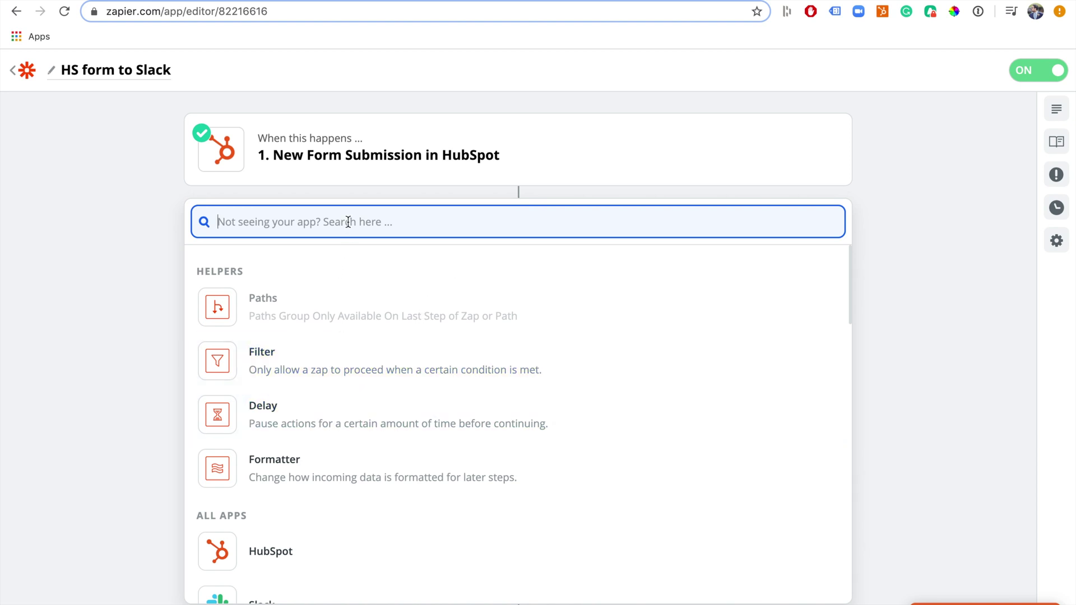
text(le)
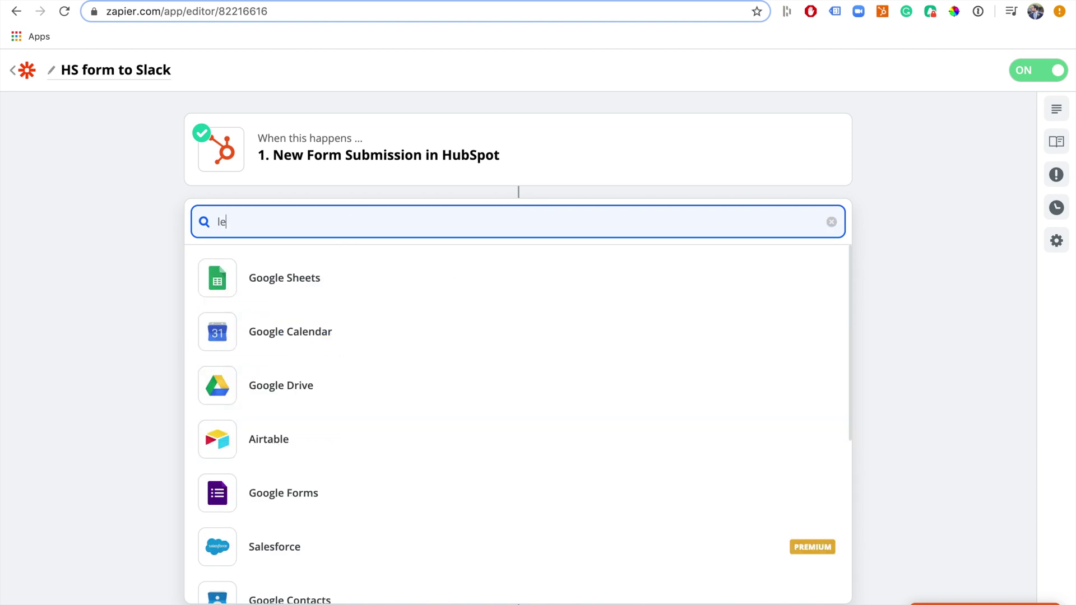
text(adsc)
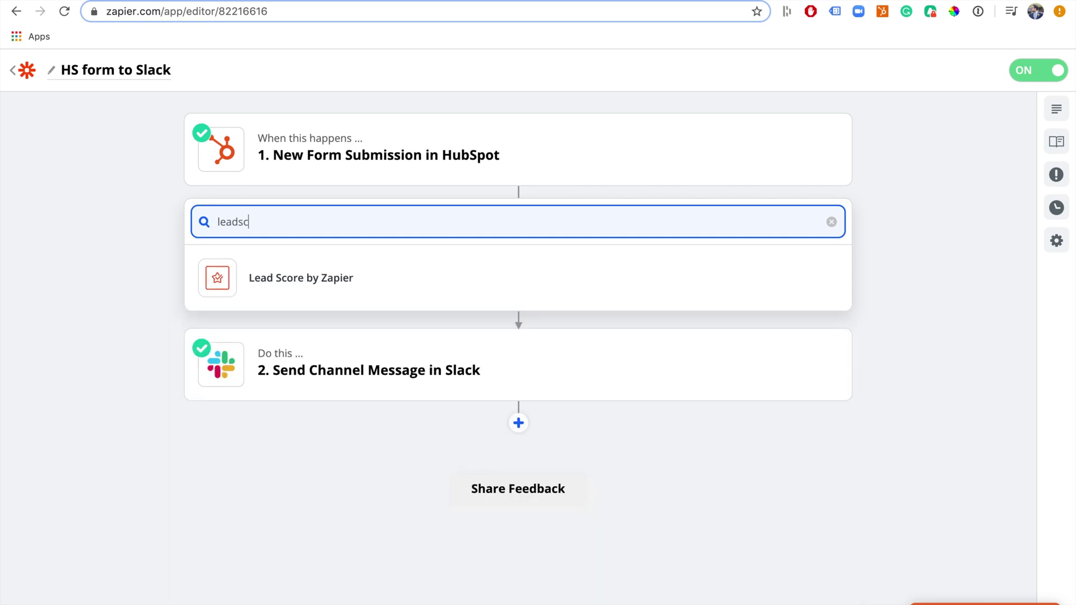
click(348, 276)
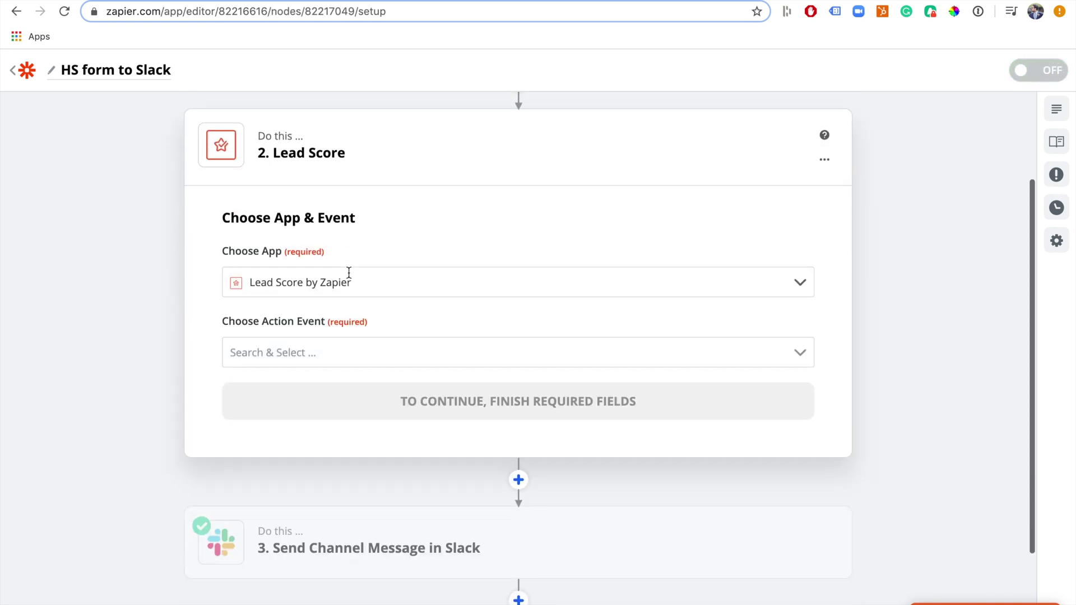
scroll(492, 290, down, 1)
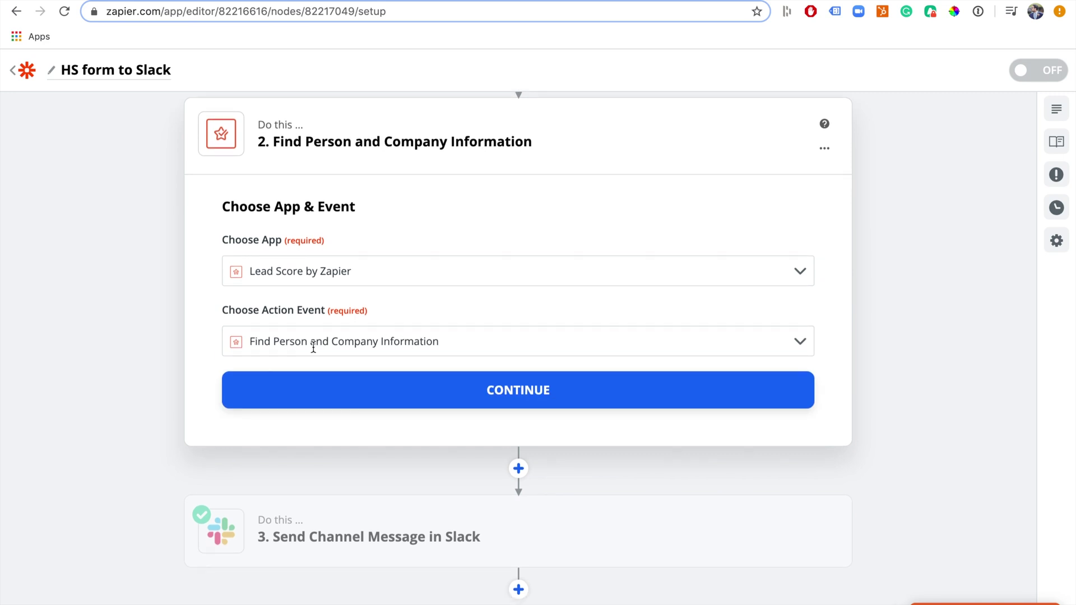
scroll(464, 367, up, 3)
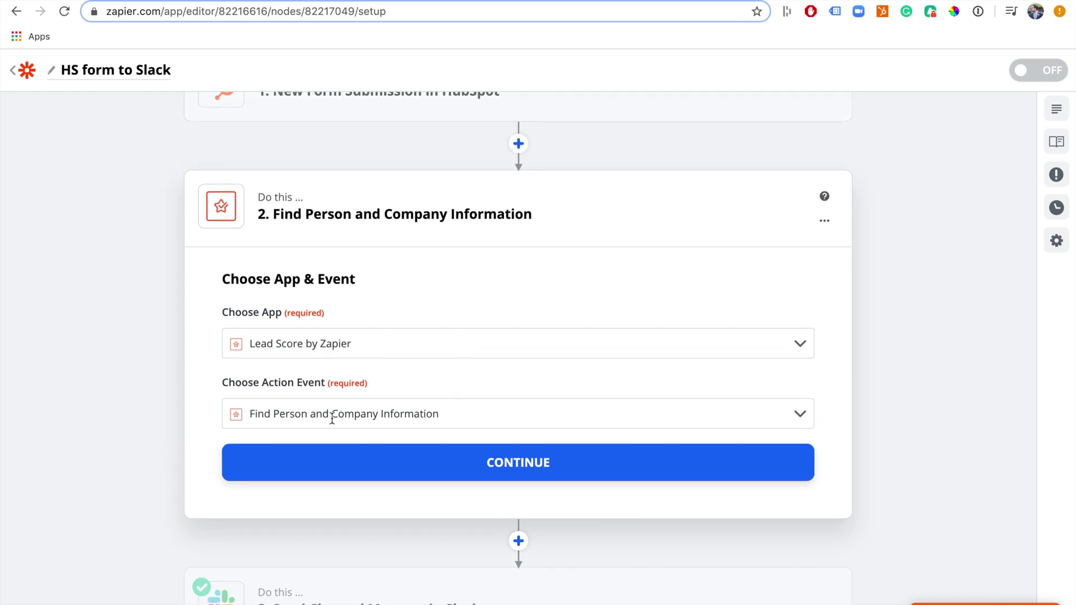
Map the HubSpot submission's Email into the Find Person and Company lookup, test it, and finish editing
click(388, 469)
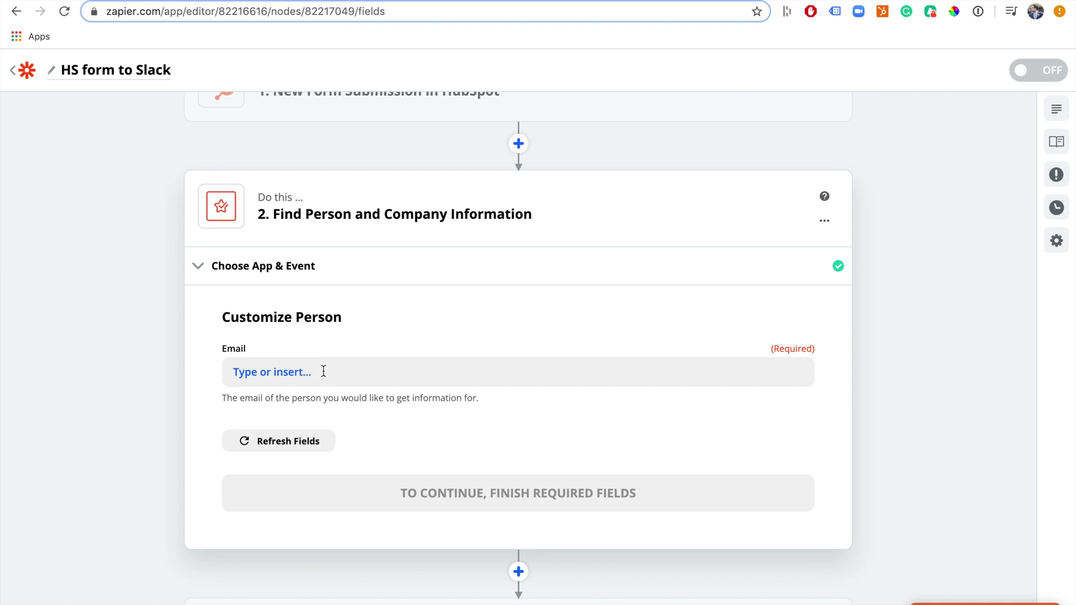
click(324, 371)
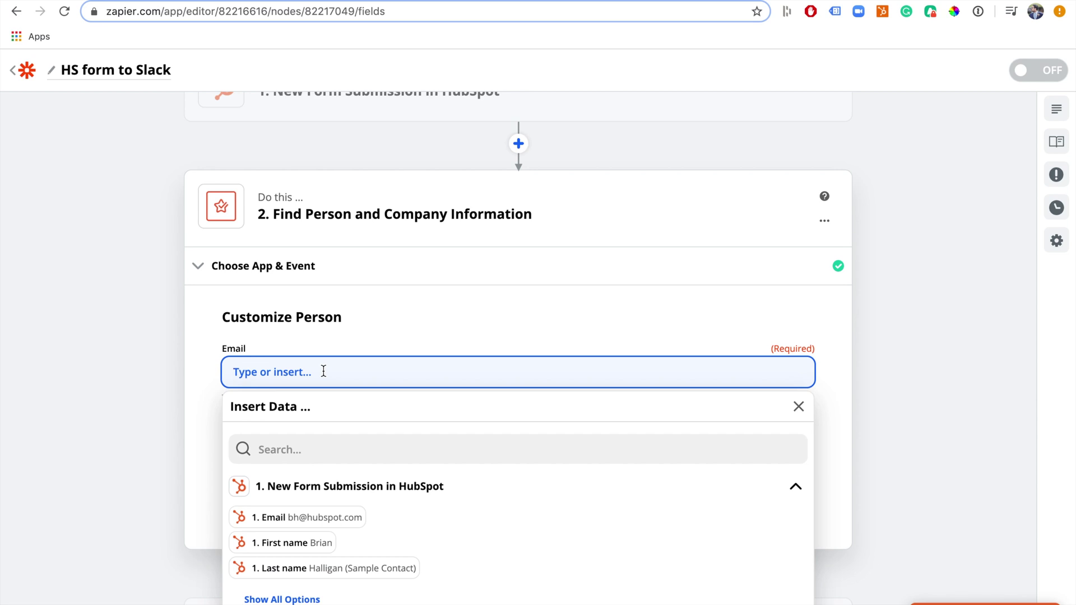
click(330, 517)
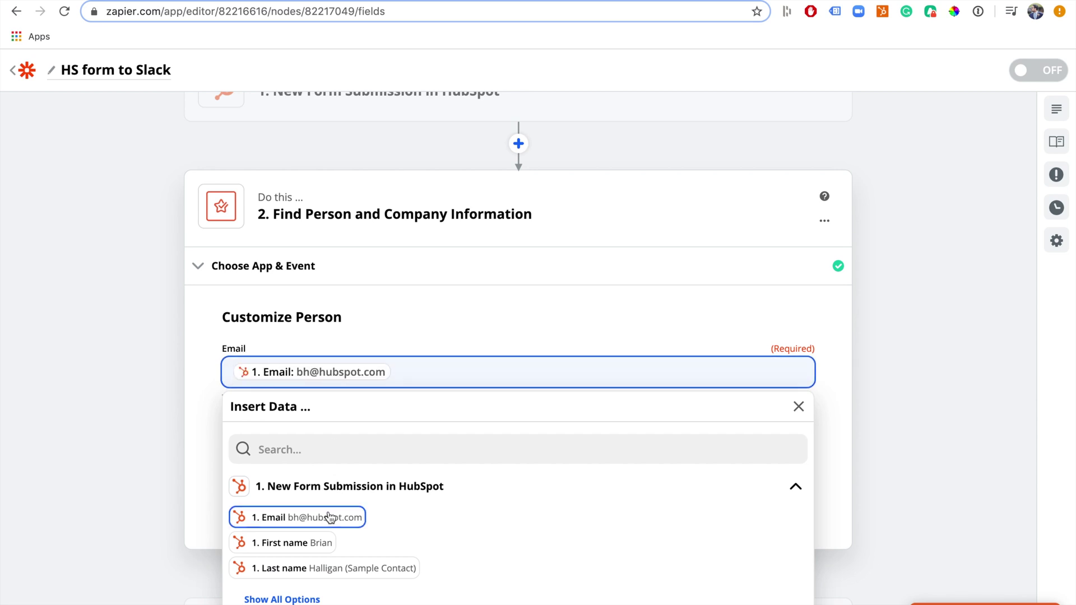
click(207, 479)
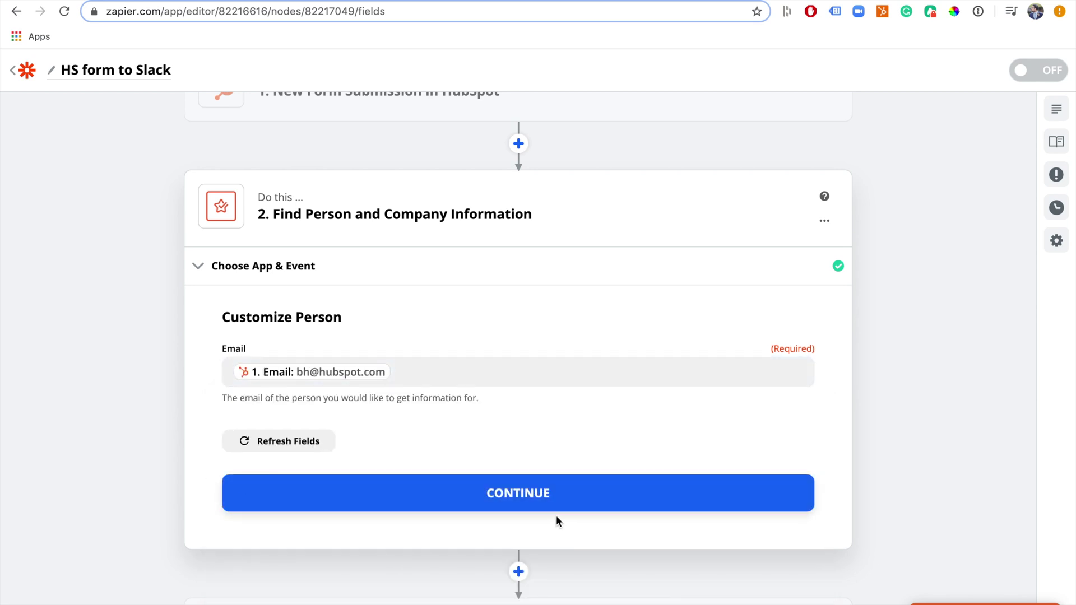
click(581, 499)
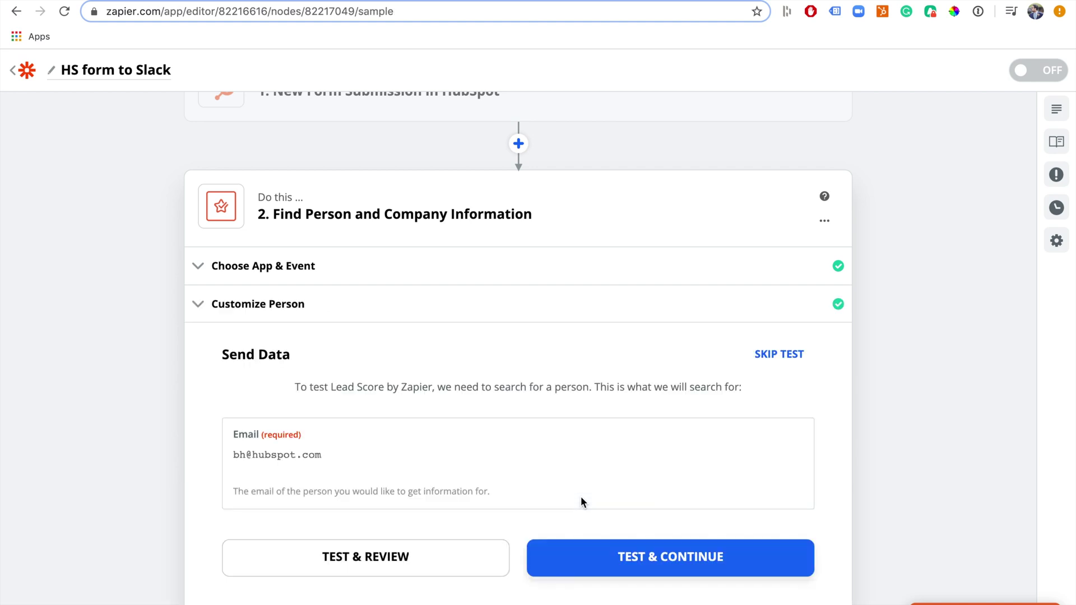
click(681, 566)
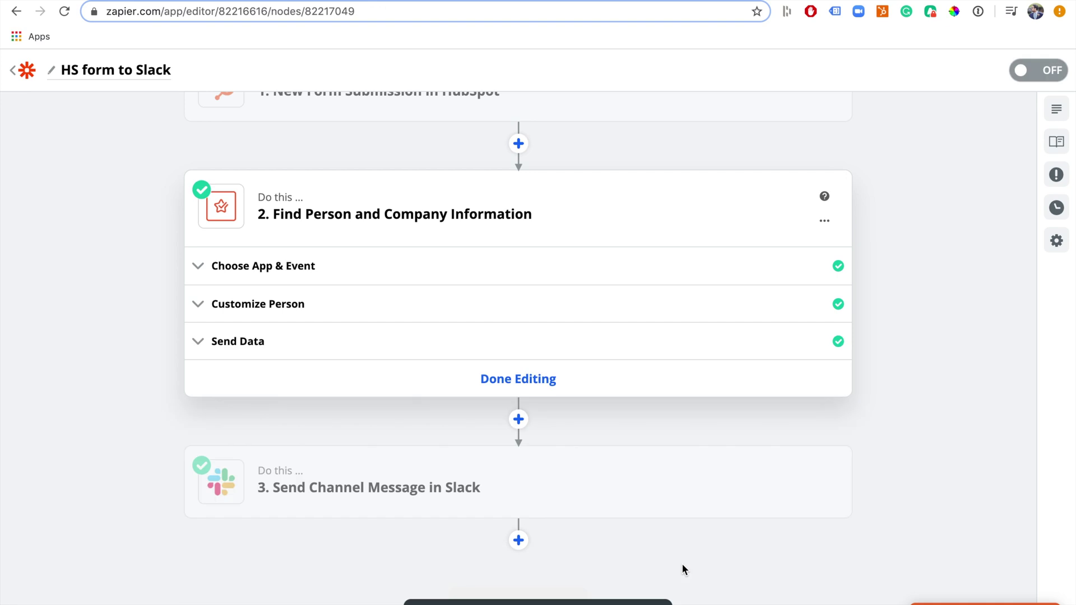
click(518, 377)
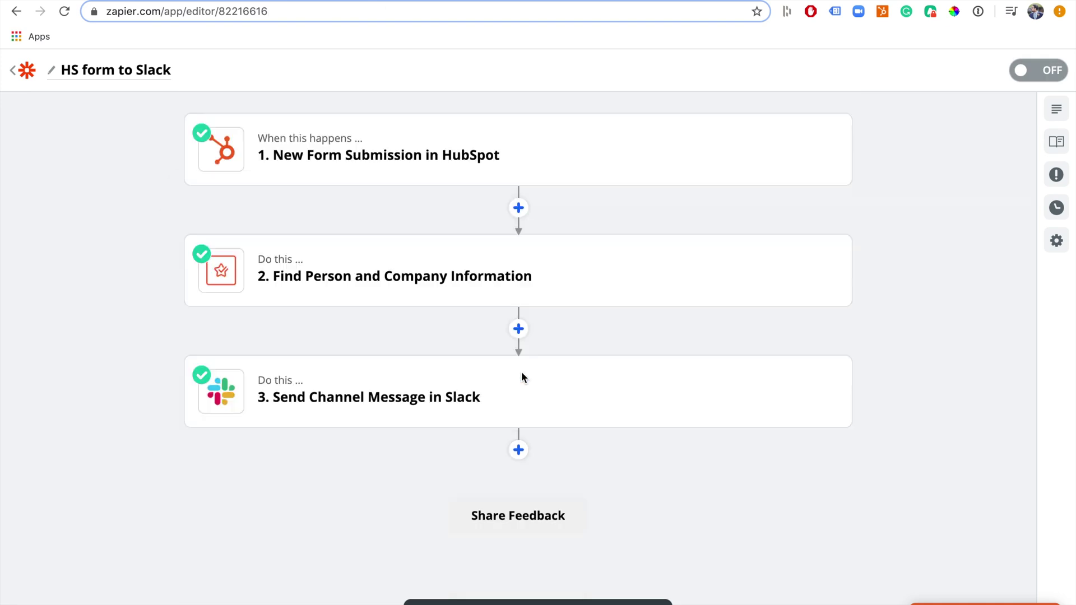
Reopen the Slack message step and add a new line to the Message Text
click(336, 393)
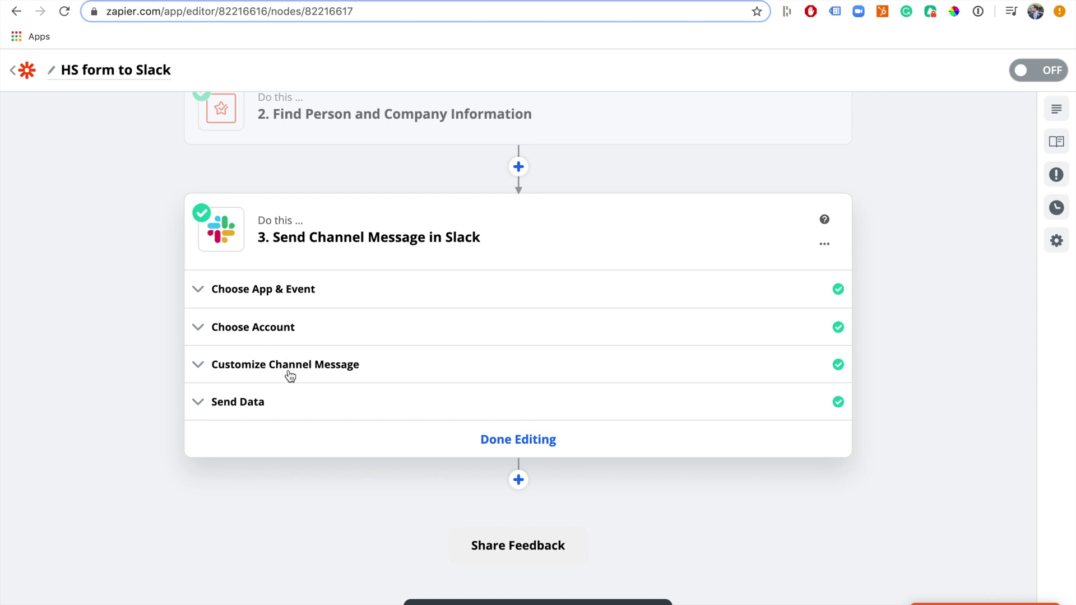
click(289, 375)
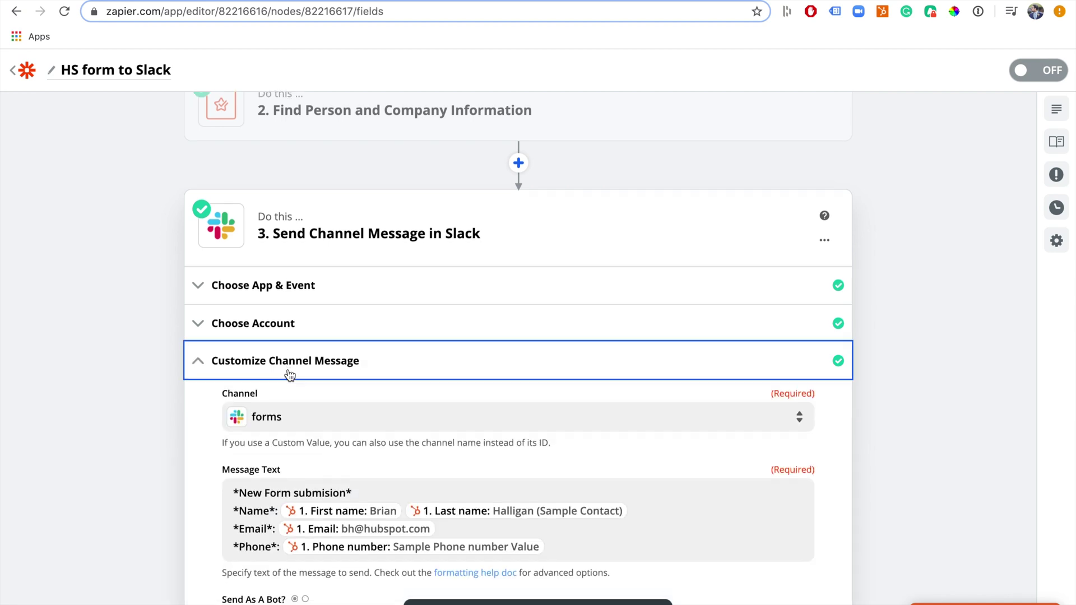
scroll(289, 375, down, 3)
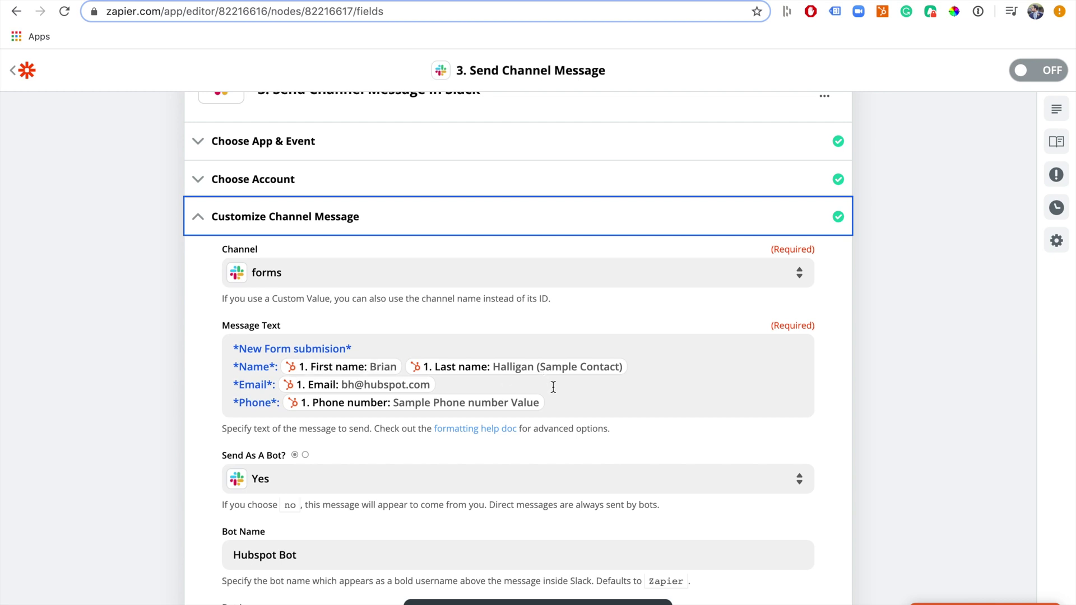
click(563, 404)
key(Return)
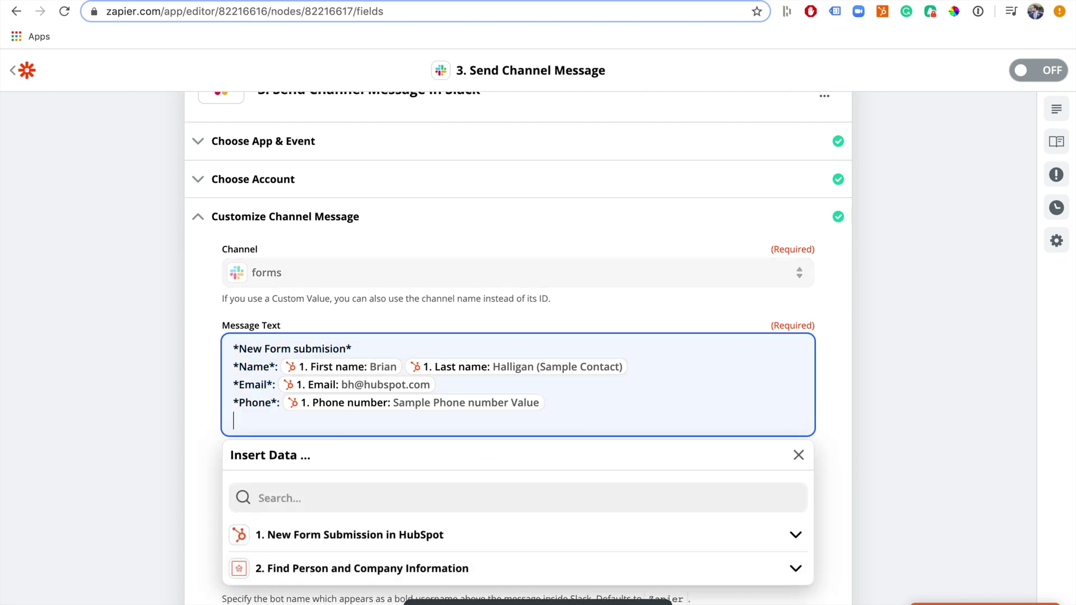
List all Lead Score lookup fields and scroll down to the Company Location entries
scroll(475, 535, down, 1)
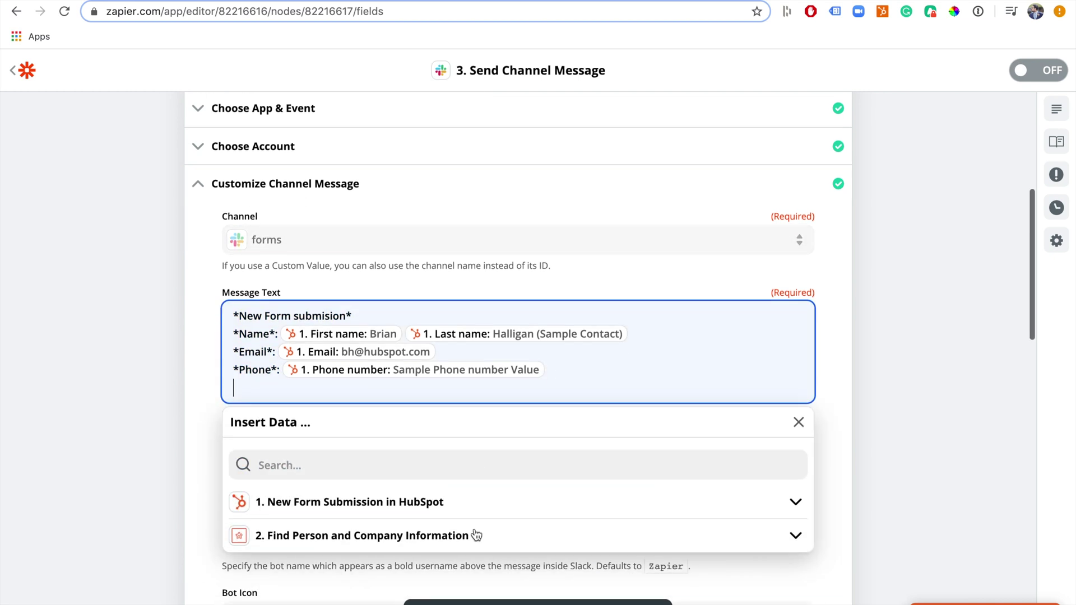
click(490, 526)
scroll(411, 553, down, 1)
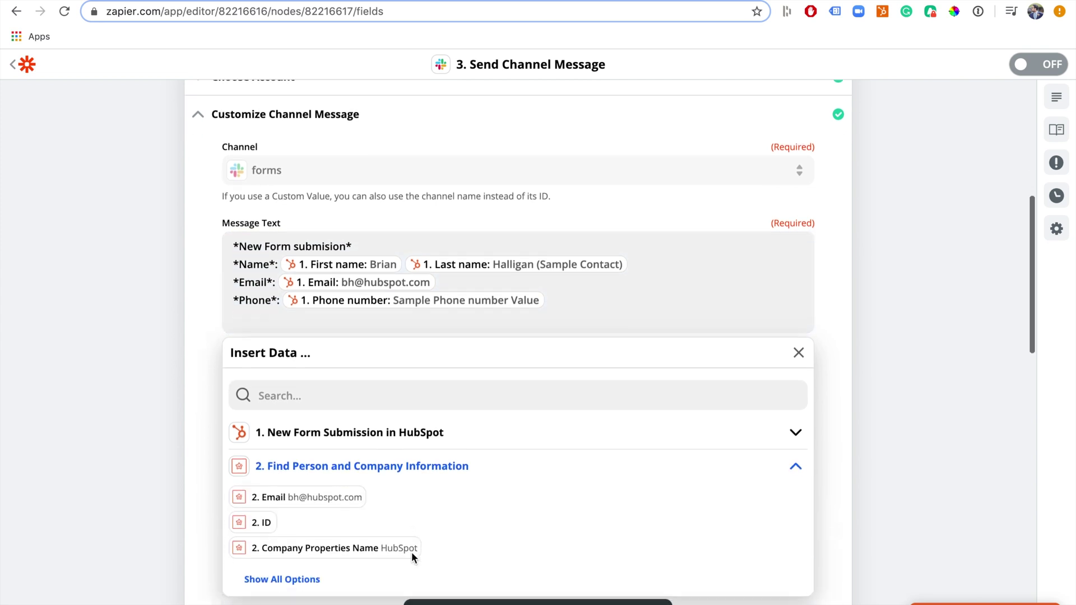
click(299, 581)
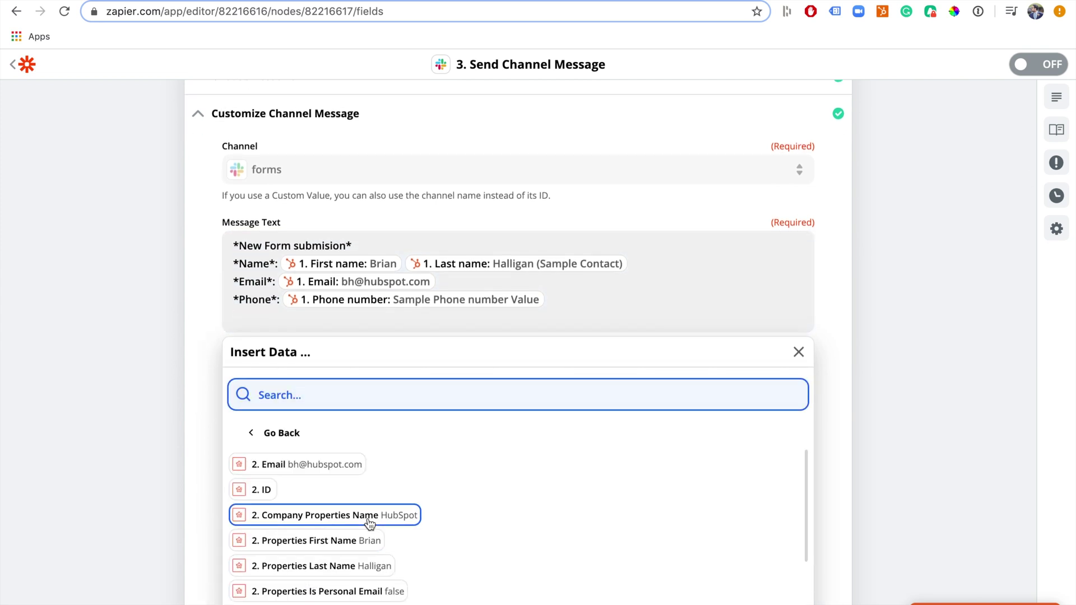
scroll(387, 515, down, 3)
scroll(369, 524, down, 2)
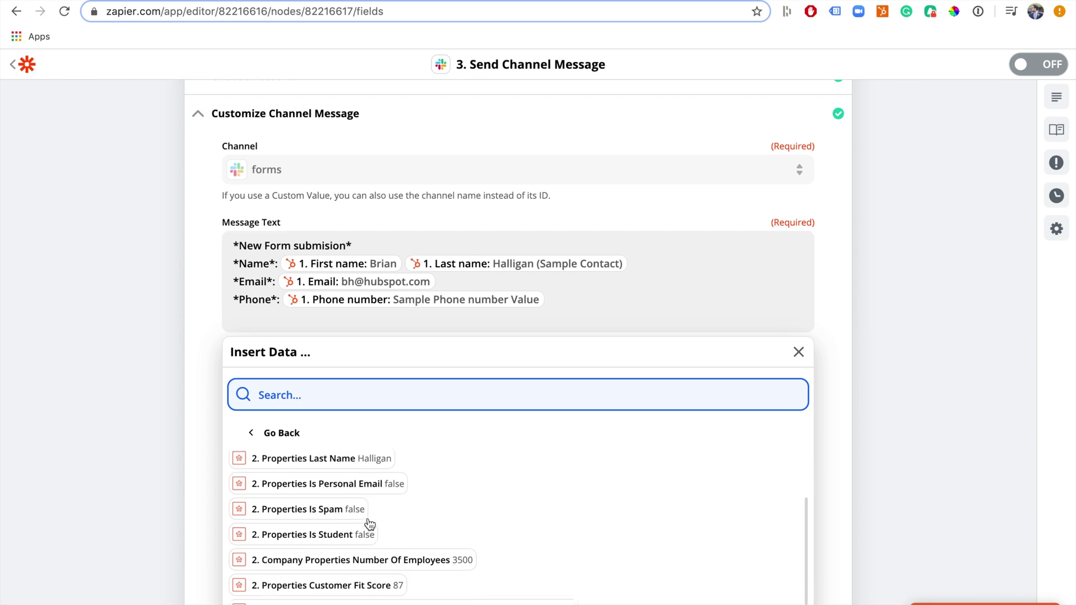
scroll(400, 506, down, 5)
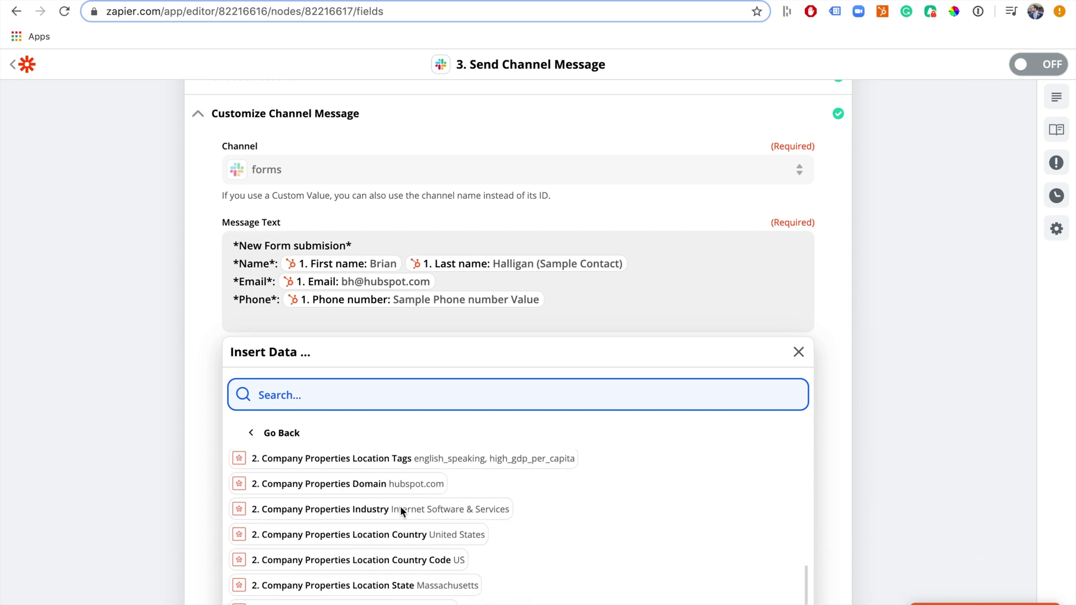
Add a line with the company Location Country field, labelled *Location*:
click(381, 538)
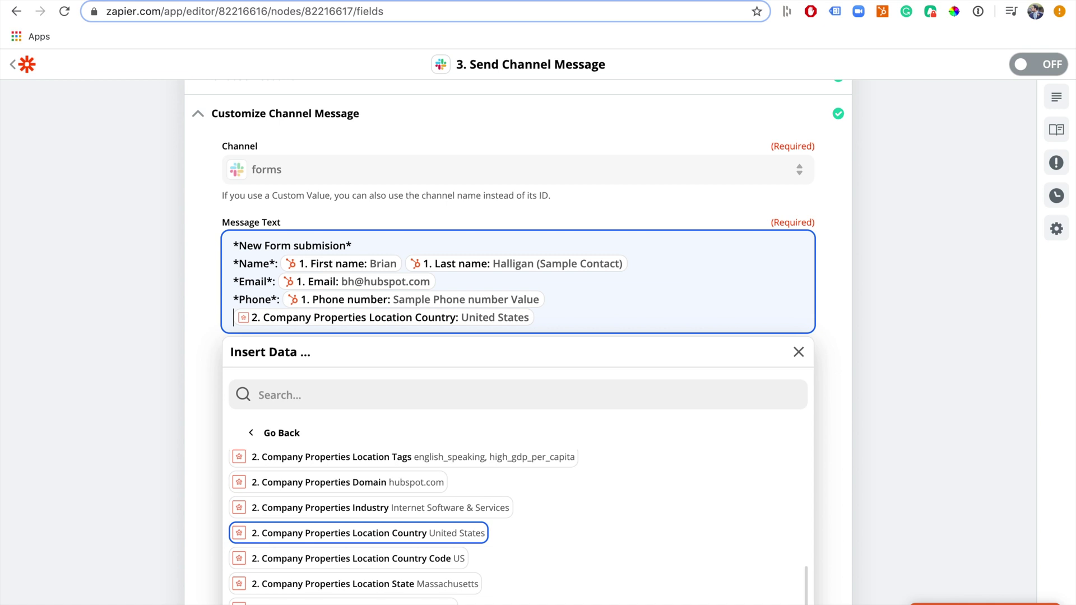
text(Loc)
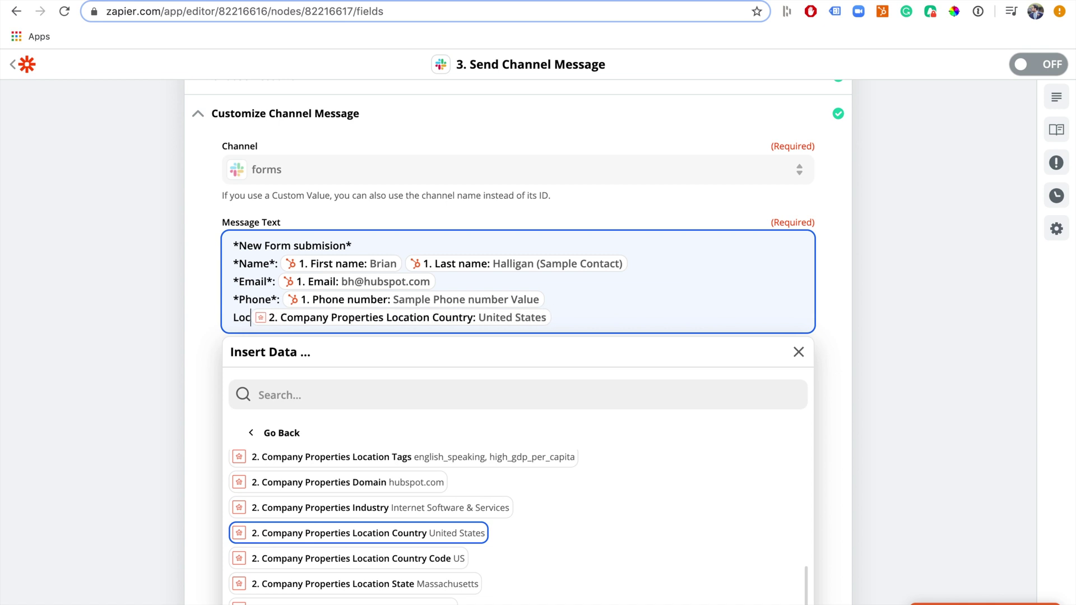
key(BackSpace)
key(BackSpace)
key(BackSpace)
text(*)
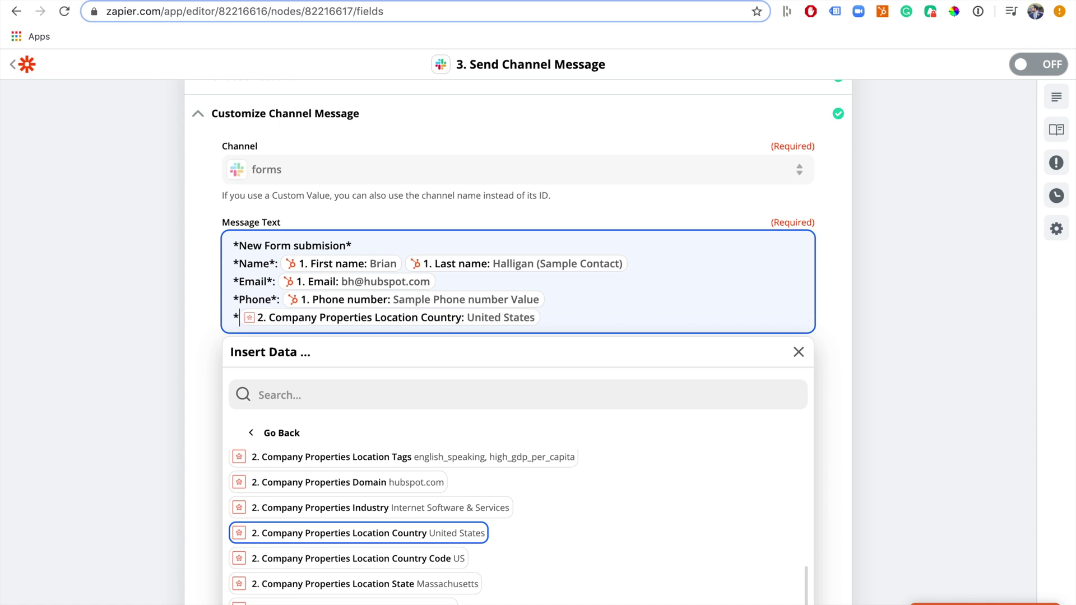
text(Location)
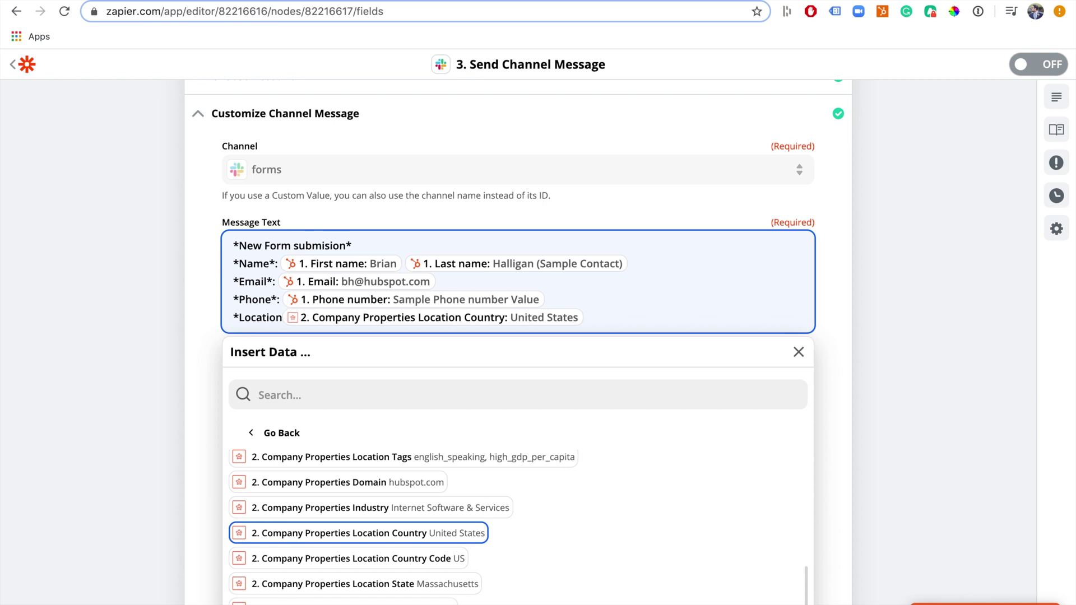
text(*:)
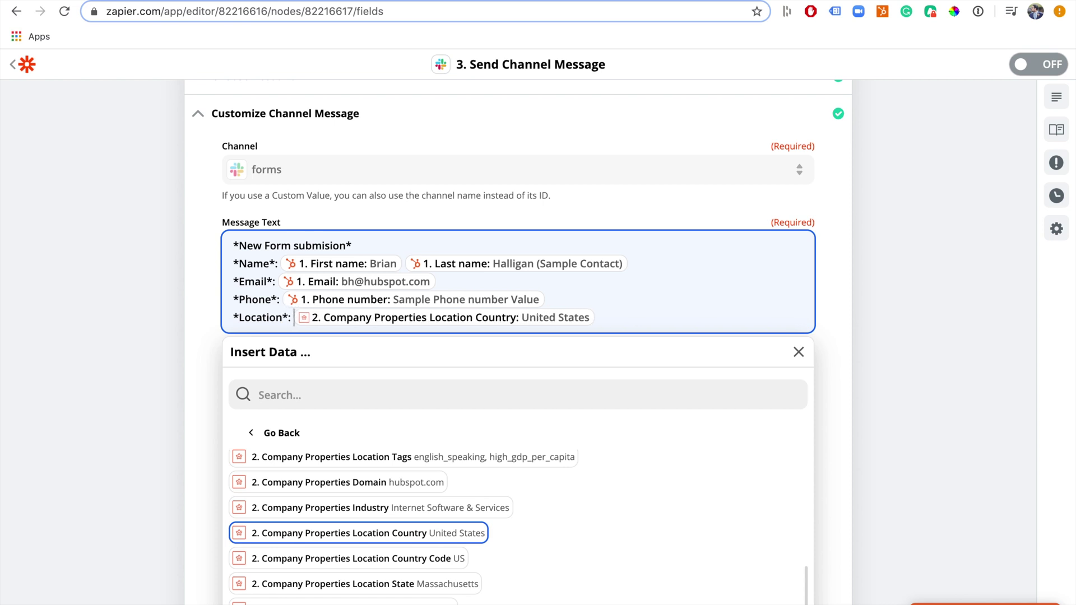
click(609, 320)
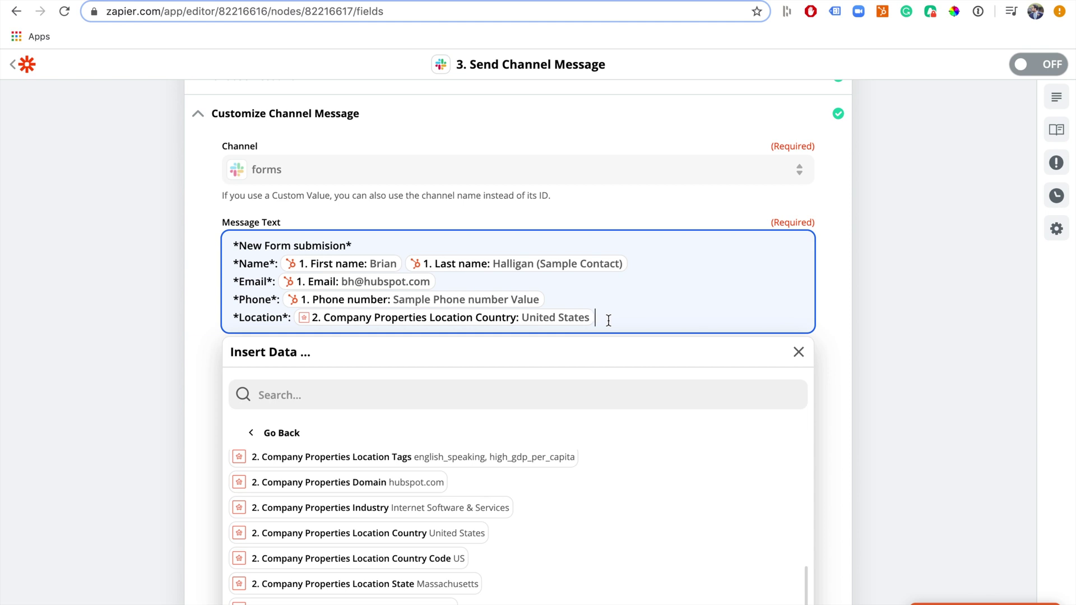
key(Return)
Add a line with the company Number Of Employees field, labelled *Size*
scroll(415, 555, down, 2)
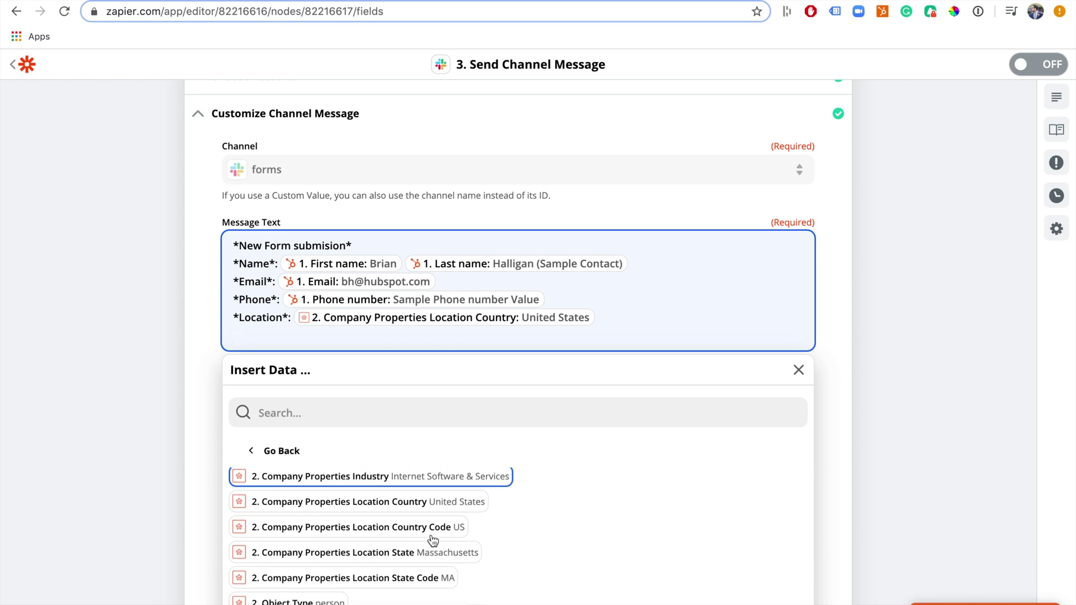
scroll(371, 583, down, 2)
scroll(371, 585, down, 2)
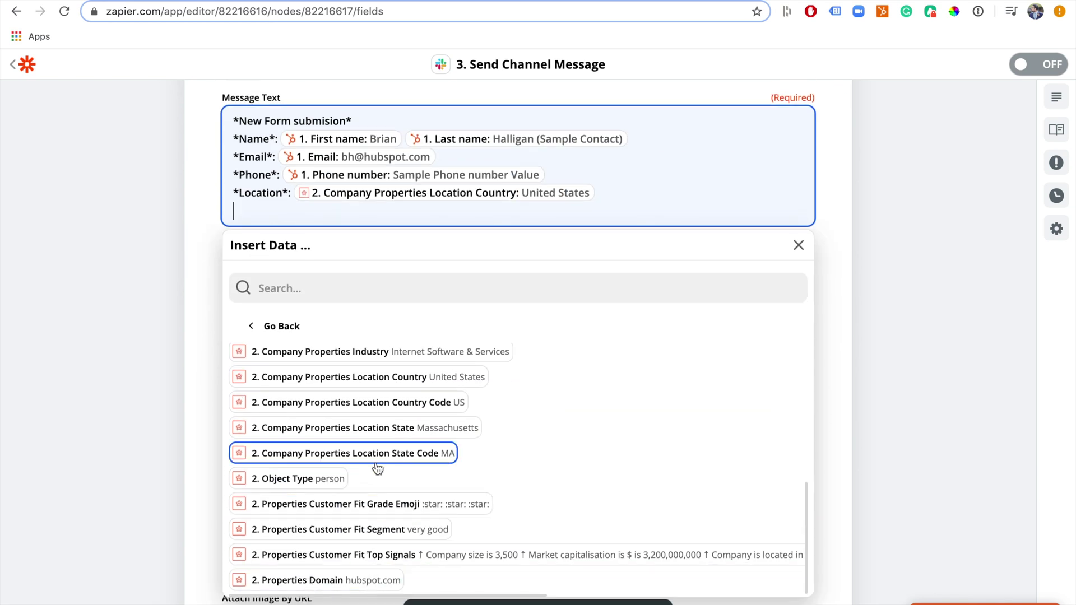
scroll(377, 468, up, 2)
scroll(377, 467, up, 2)
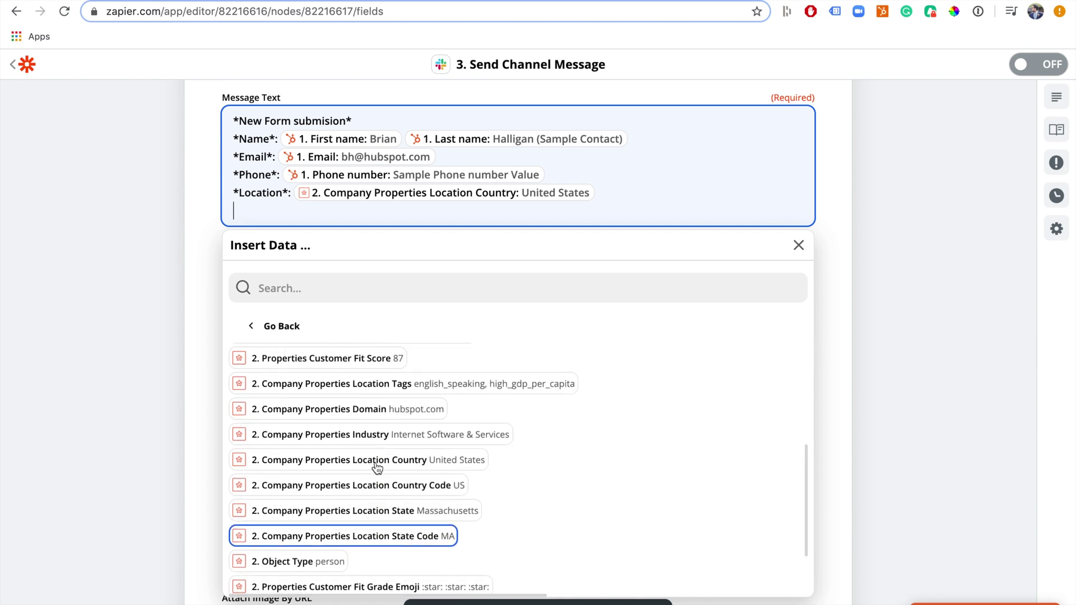
scroll(371, 407, up, 2)
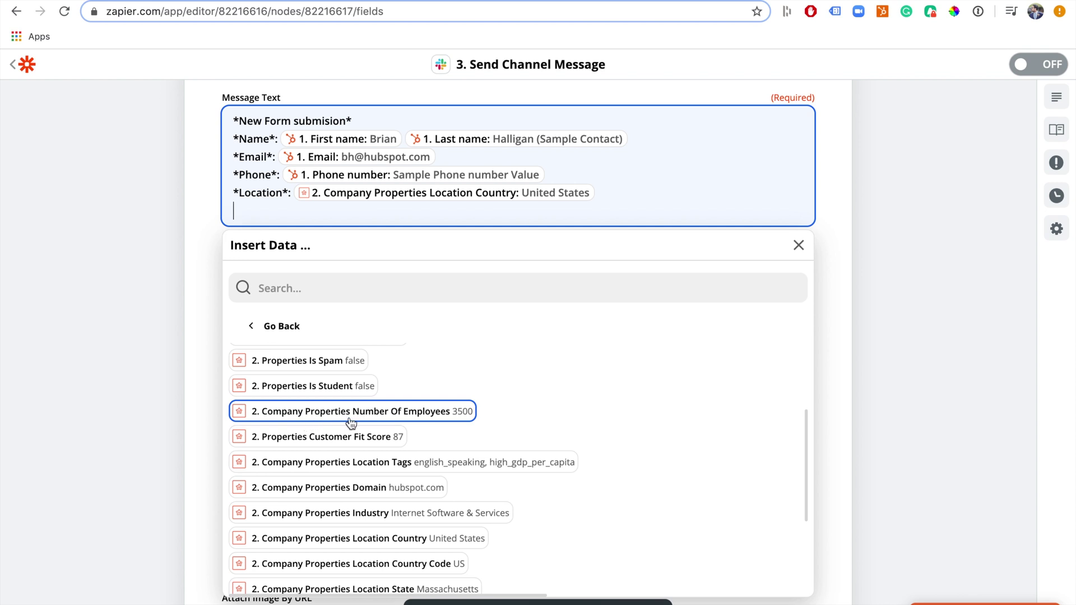
click(393, 411)
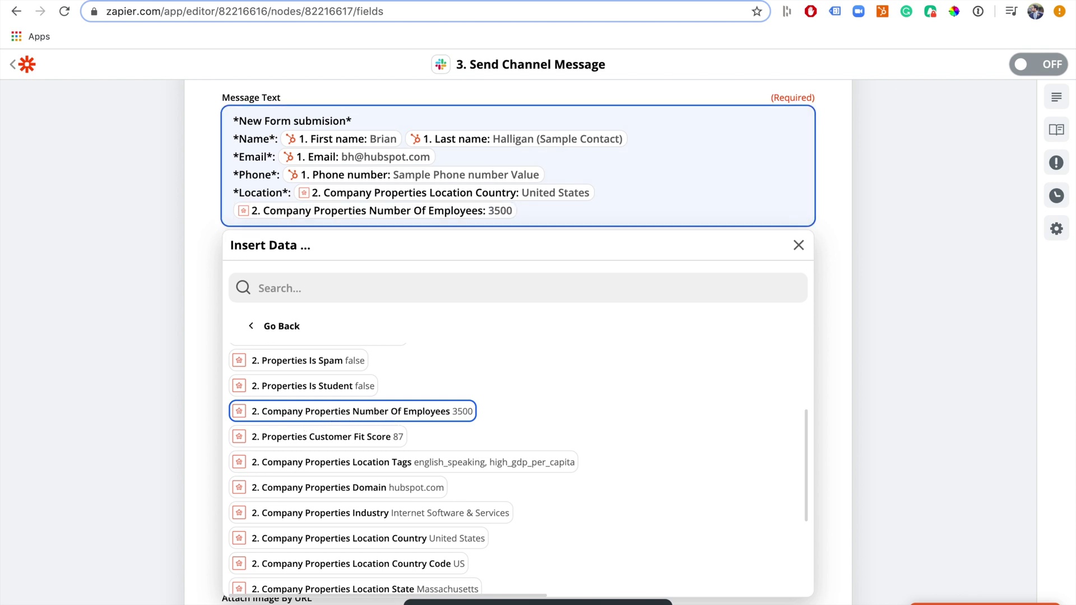
text(*Size )
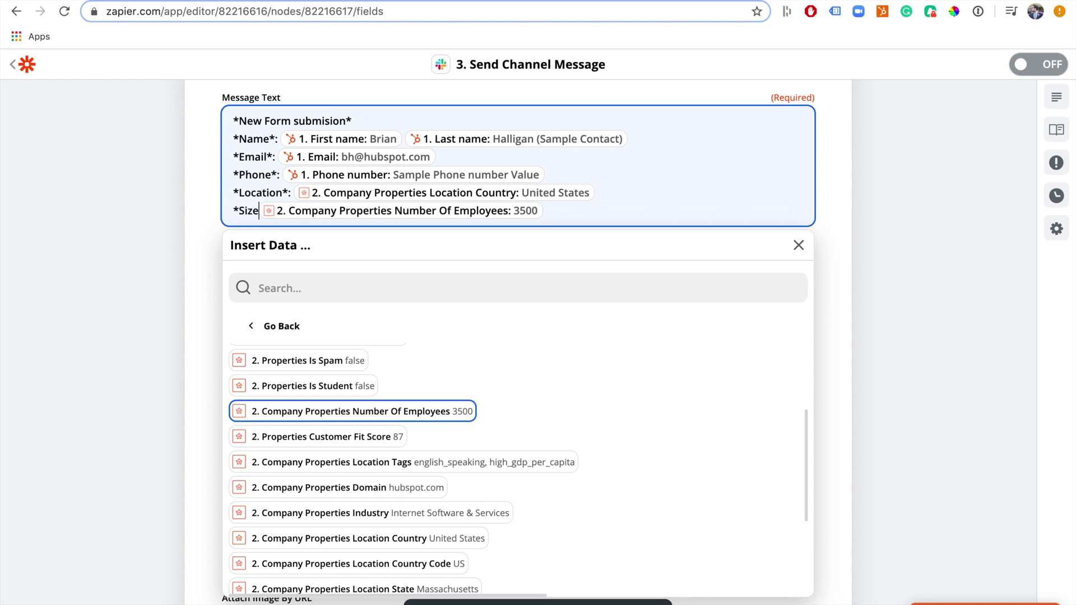
text(*)
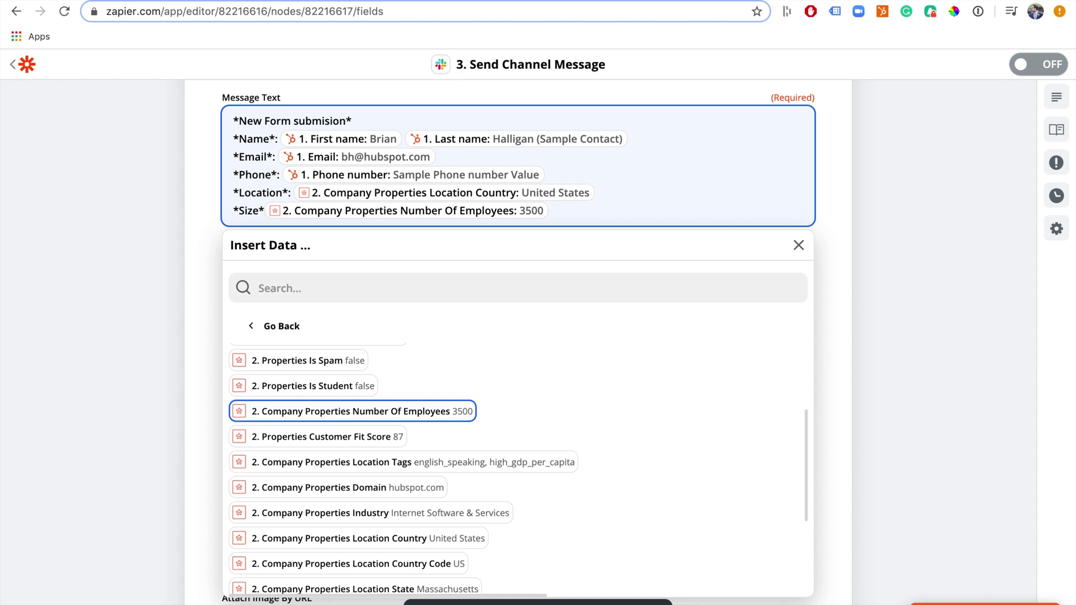
Save the Slack message settings and run the step's test
click(201, 307)
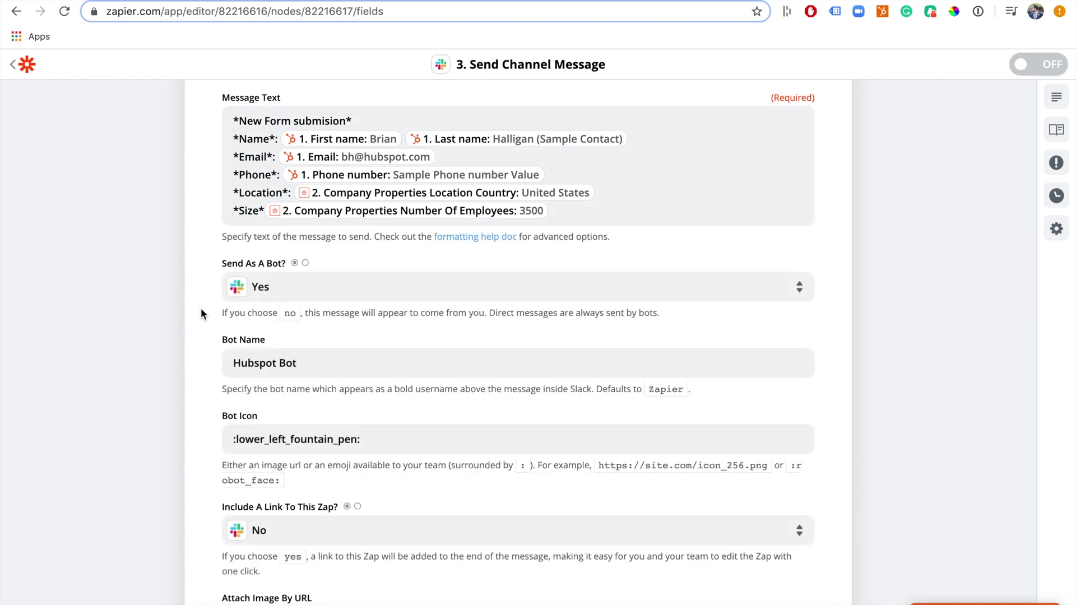
scroll(407, 486, down, 15)
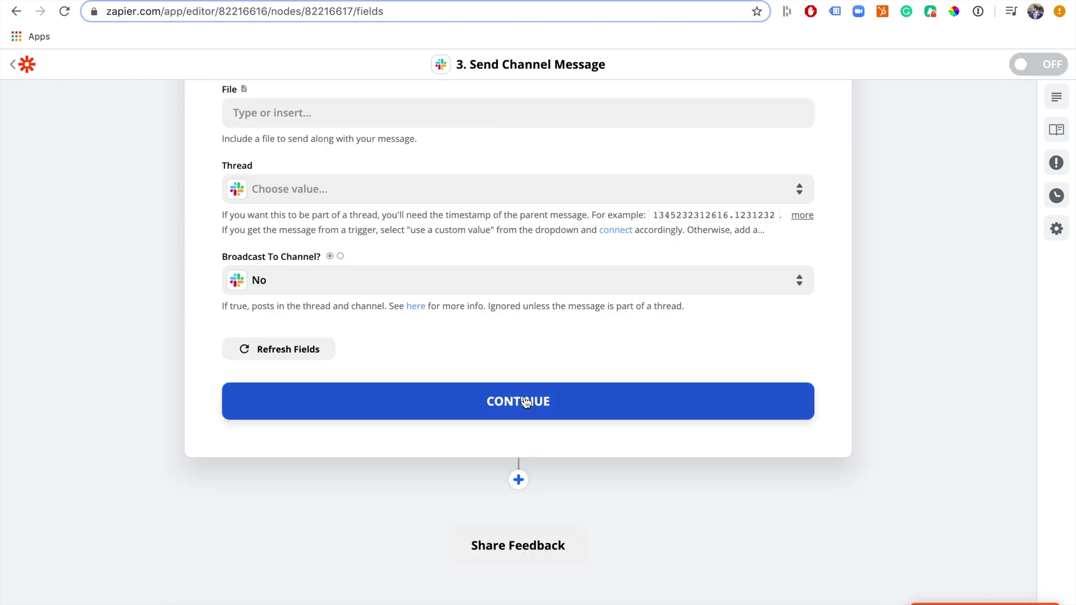
click(525, 403)
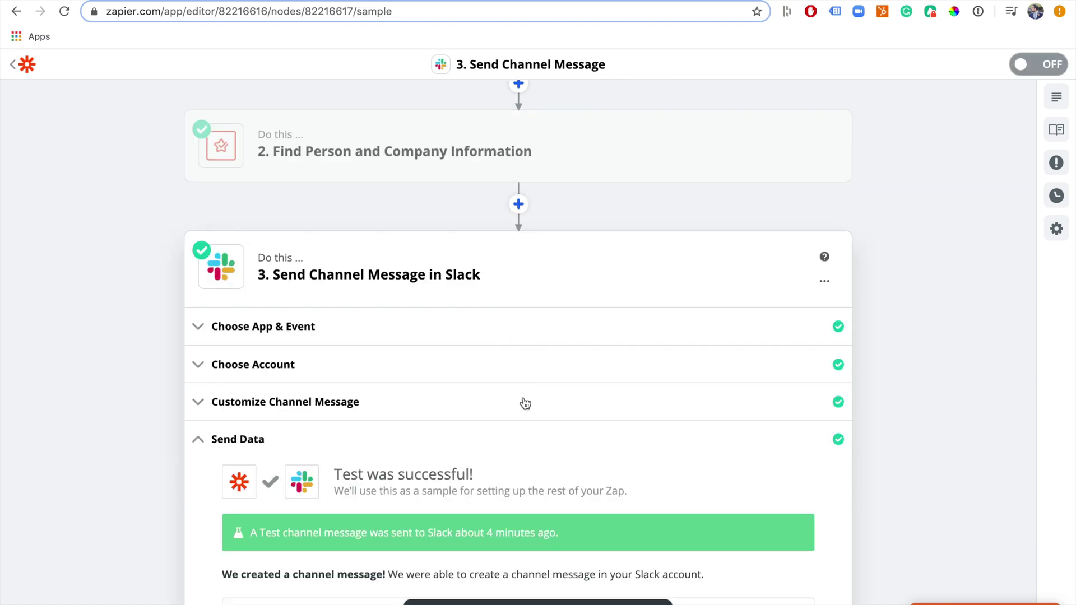
scroll(561, 420, down, 10)
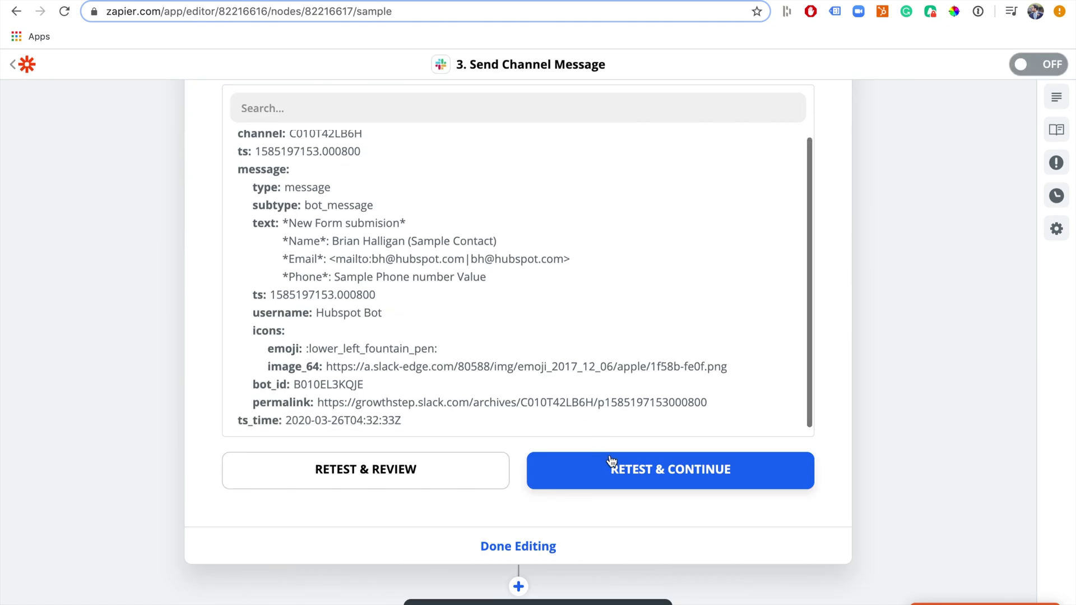
Finish editing, switch the 'HS form to Slack' Zap on, and return to the Zaps list
click(535, 547)
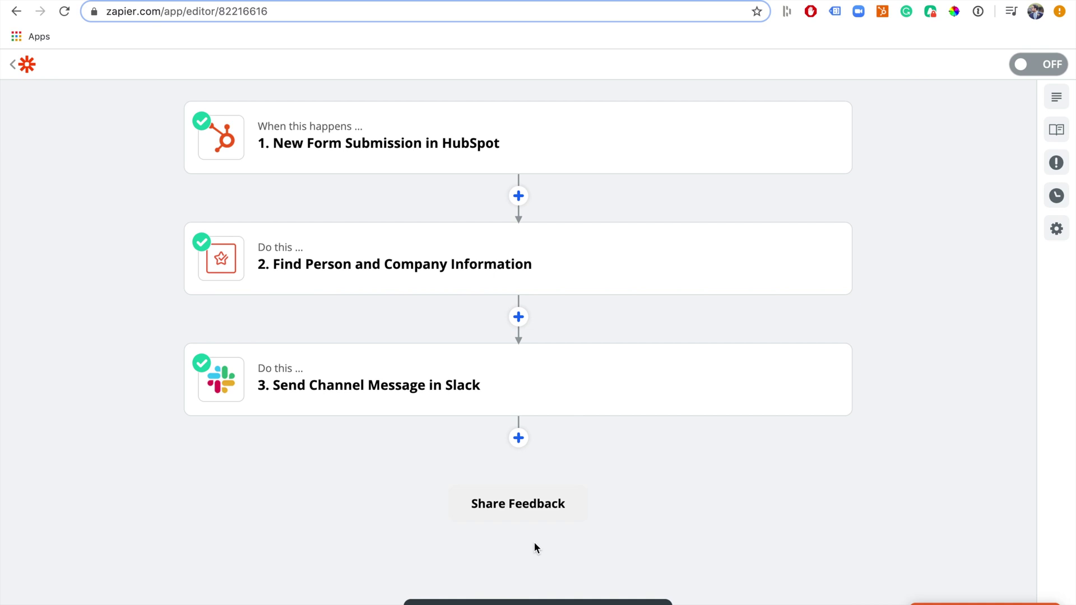
click(1022, 65)
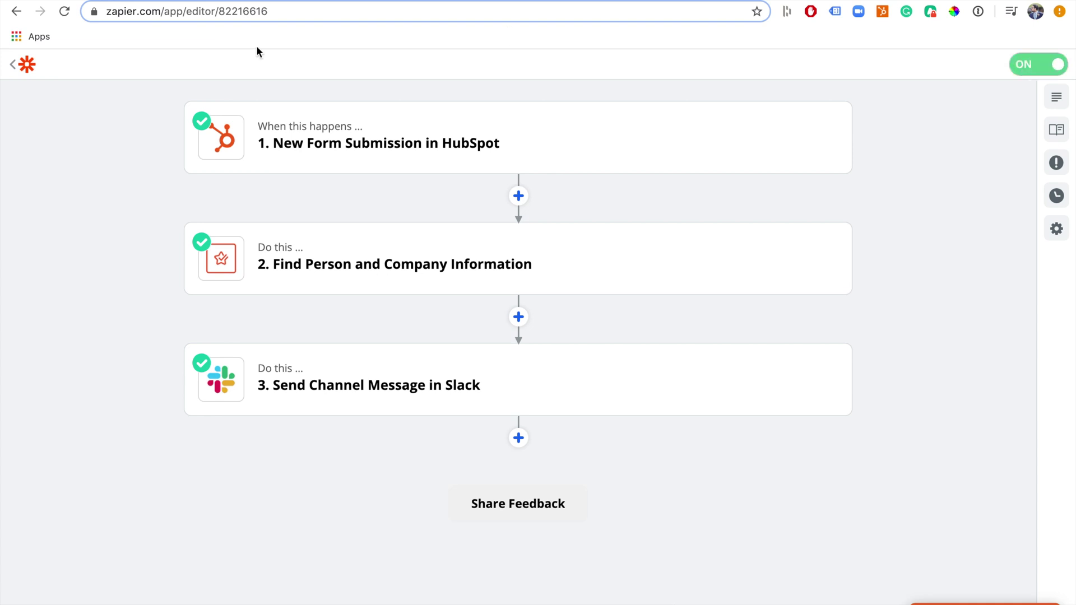
click(18, 65)
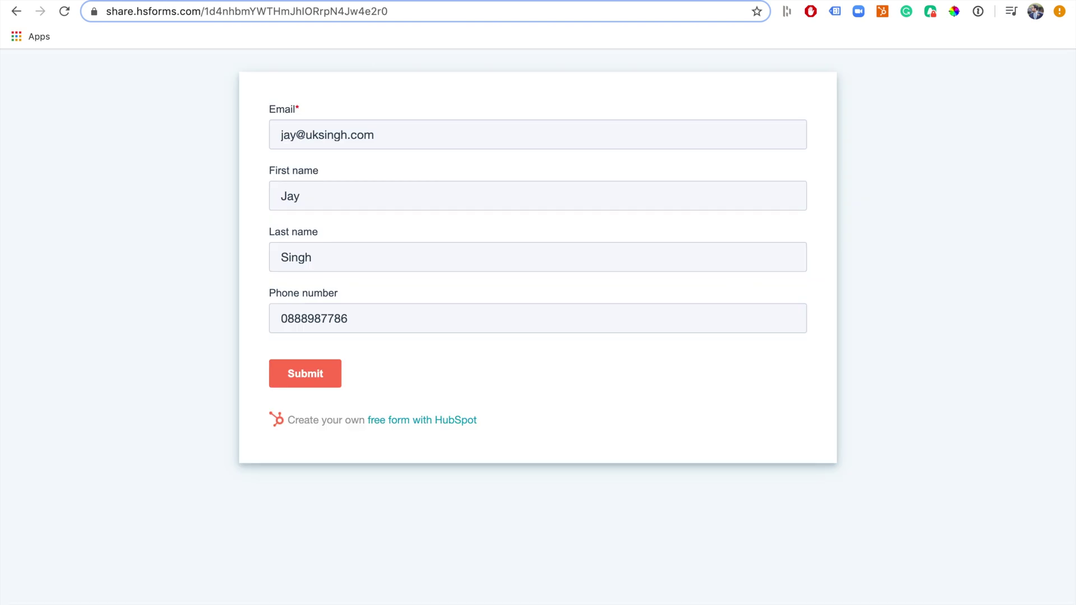
Change the form's email address to a uber.com company domain
click(377, 140)
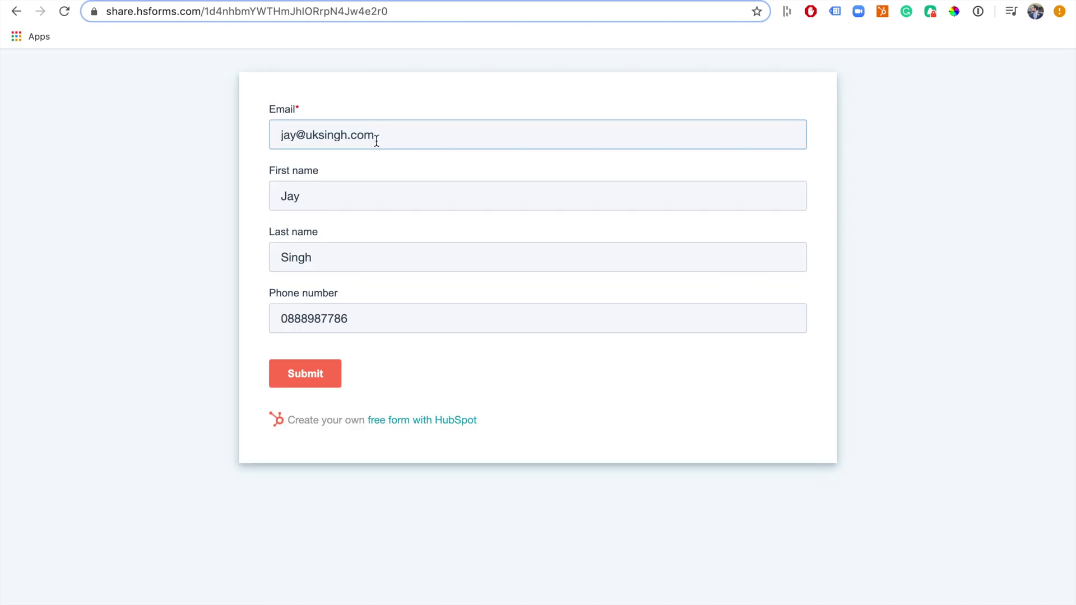
key(BackSpace)
key(BackSpace)
key(BackSpace)
key(BackSpace)
key(BackSpace)
key(BackSpace)
key(BackSpace)
key(BackSpace)
key(BackSpace)
key(BackSpace)
key(BackSpace)
text(hubspot)
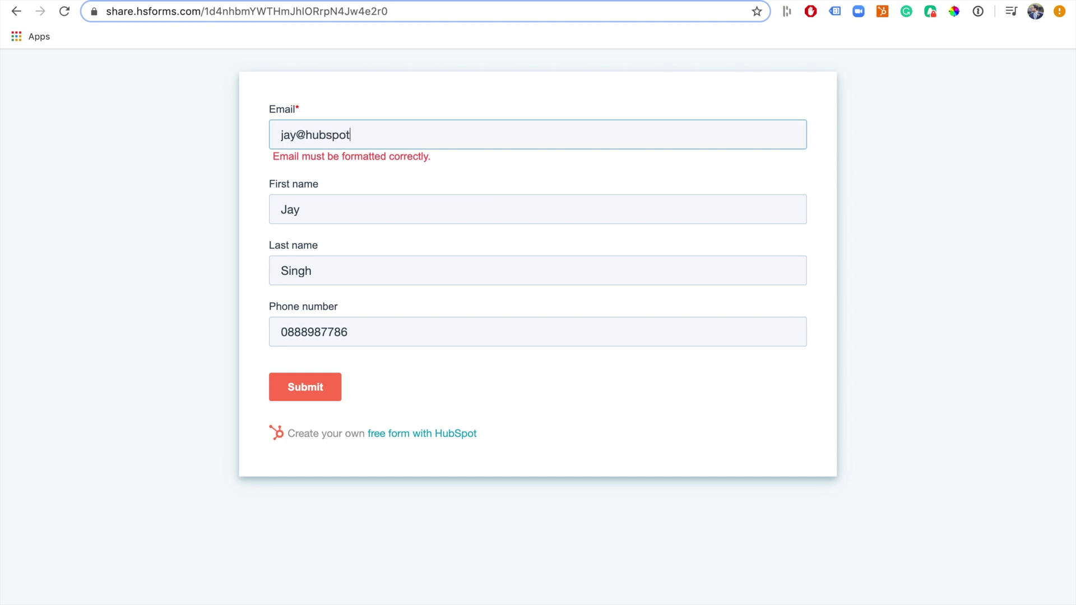
text(.com)
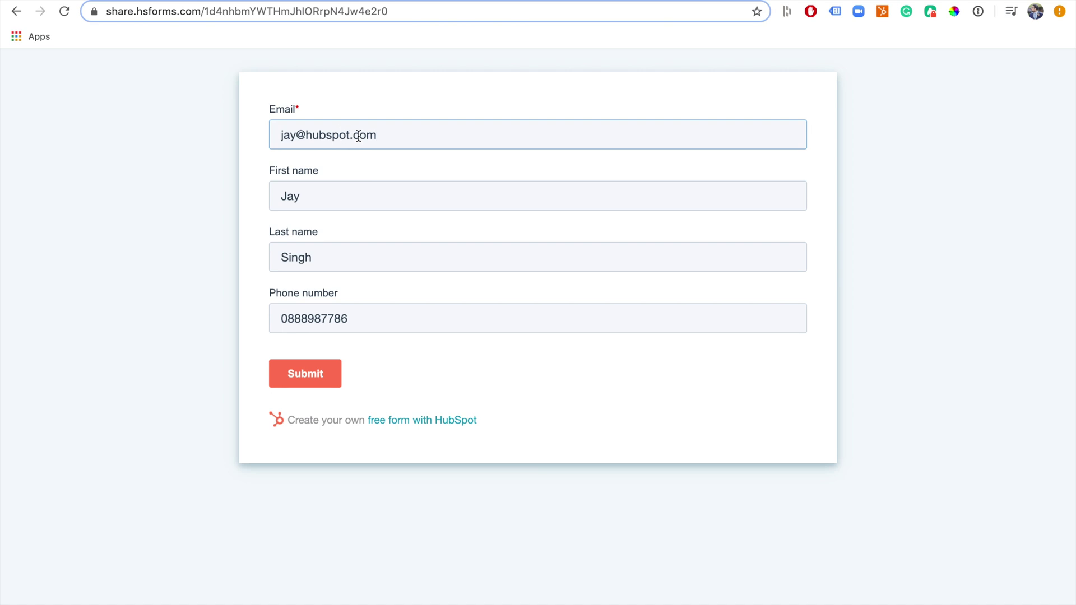
key(BackSpace)
key(BackSpace)
key(BackSpace)
key(BackSpace)
key(BackSpace)
key(BackSpace)
key(BackSpace)
key(BackSpace)
key(BackSpace)
key(BackSpace)
key(BackSpace)
text(uber.com)
click(361, 195)
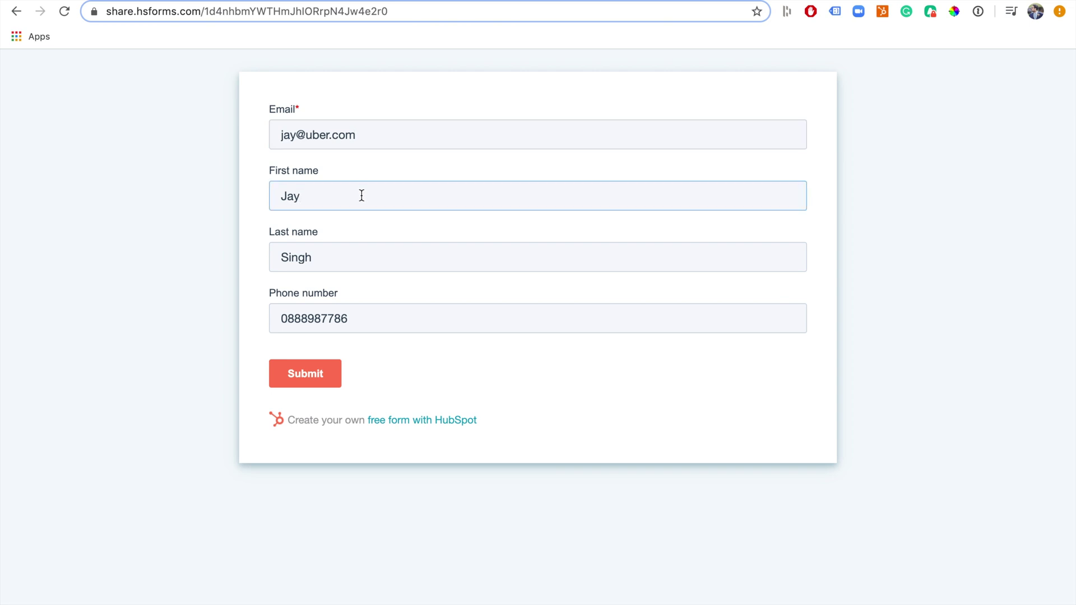
Alter the last digits of the phone number and submit the test form
click(335, 317)
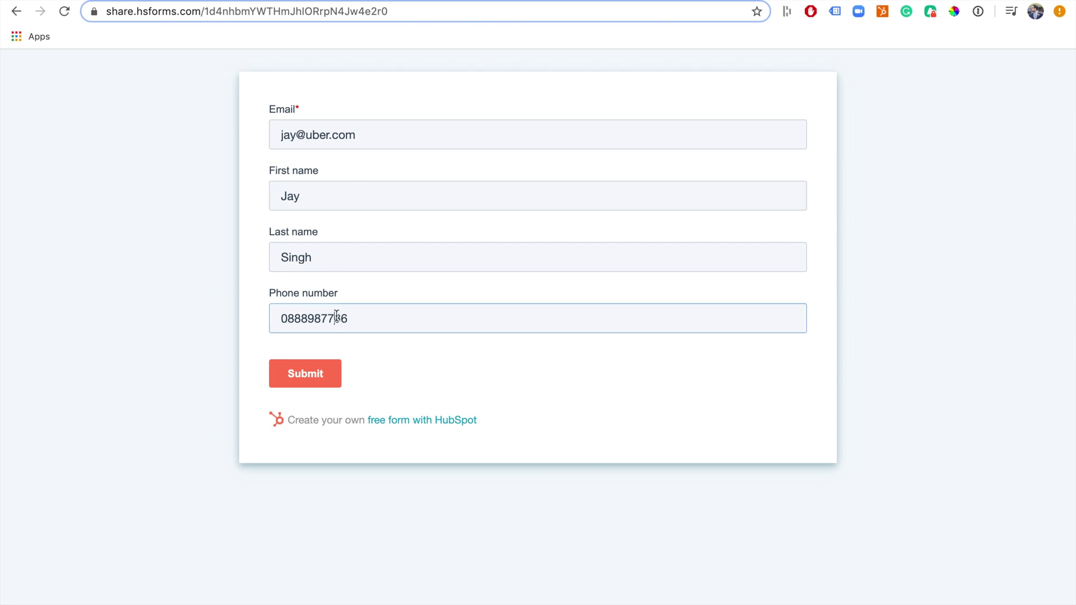
key(BackSpace)
key(BackSpace)
text(344)
click(307, 377)
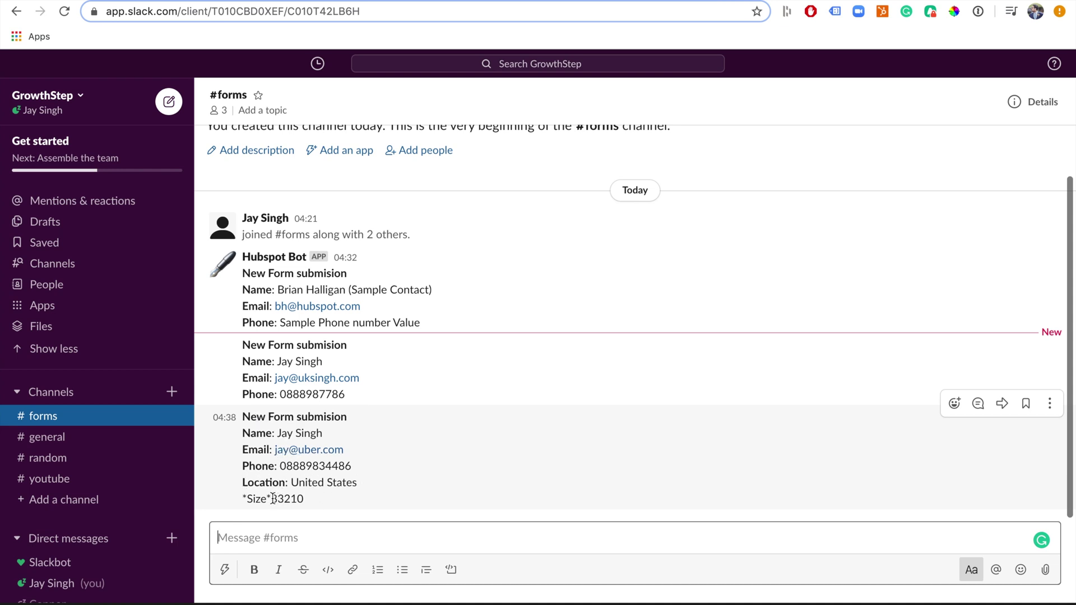
Check the newest #forms post shows Location United States and Size 83210
drag(272, 498, 303, 499)
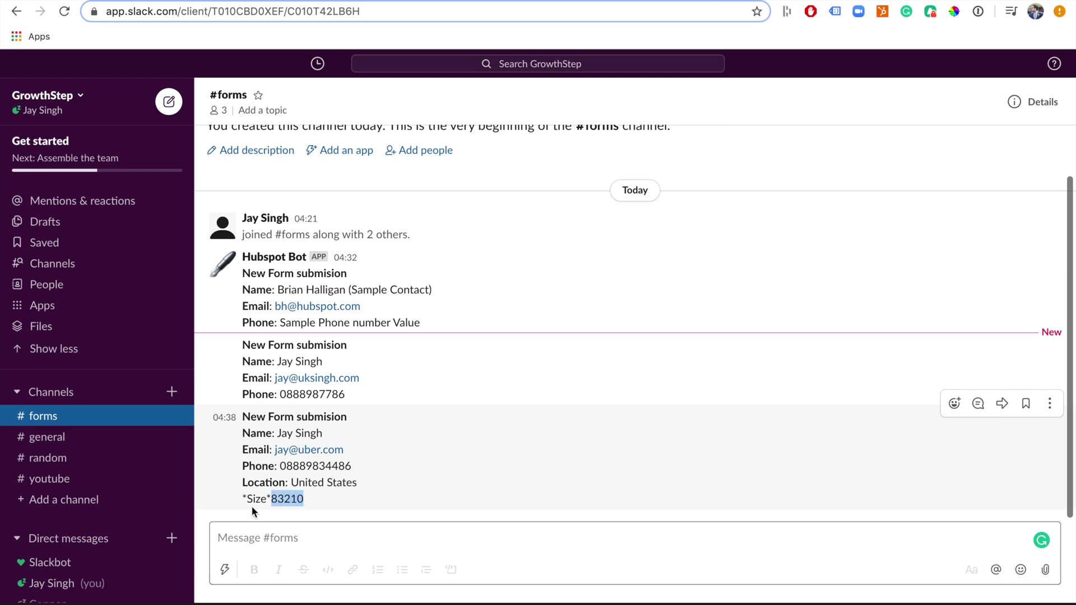